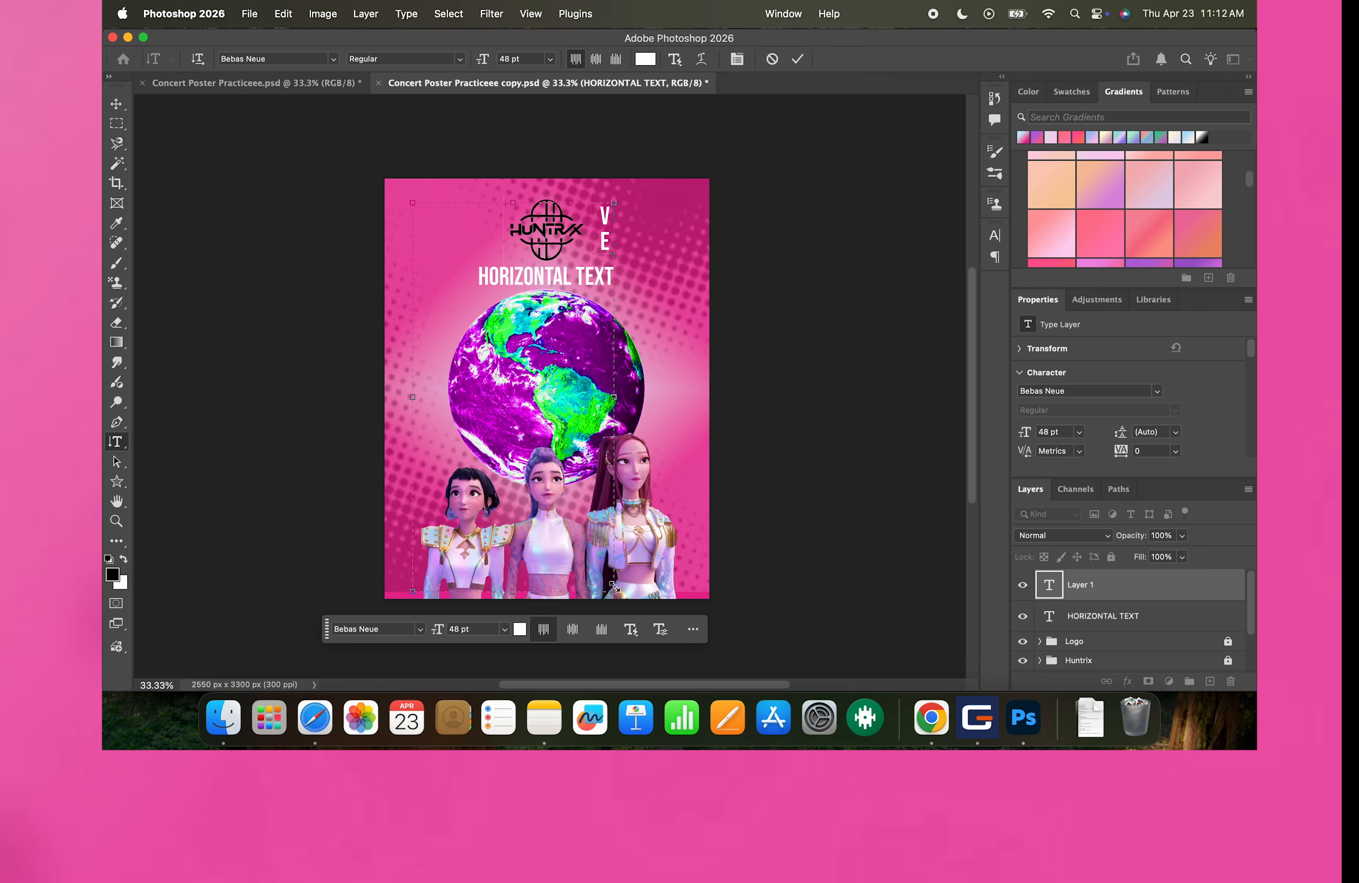
- Complete the vertical text as "VERTICAL TEXT" and move it to the poster's left edge
text(TICAL TEXT)
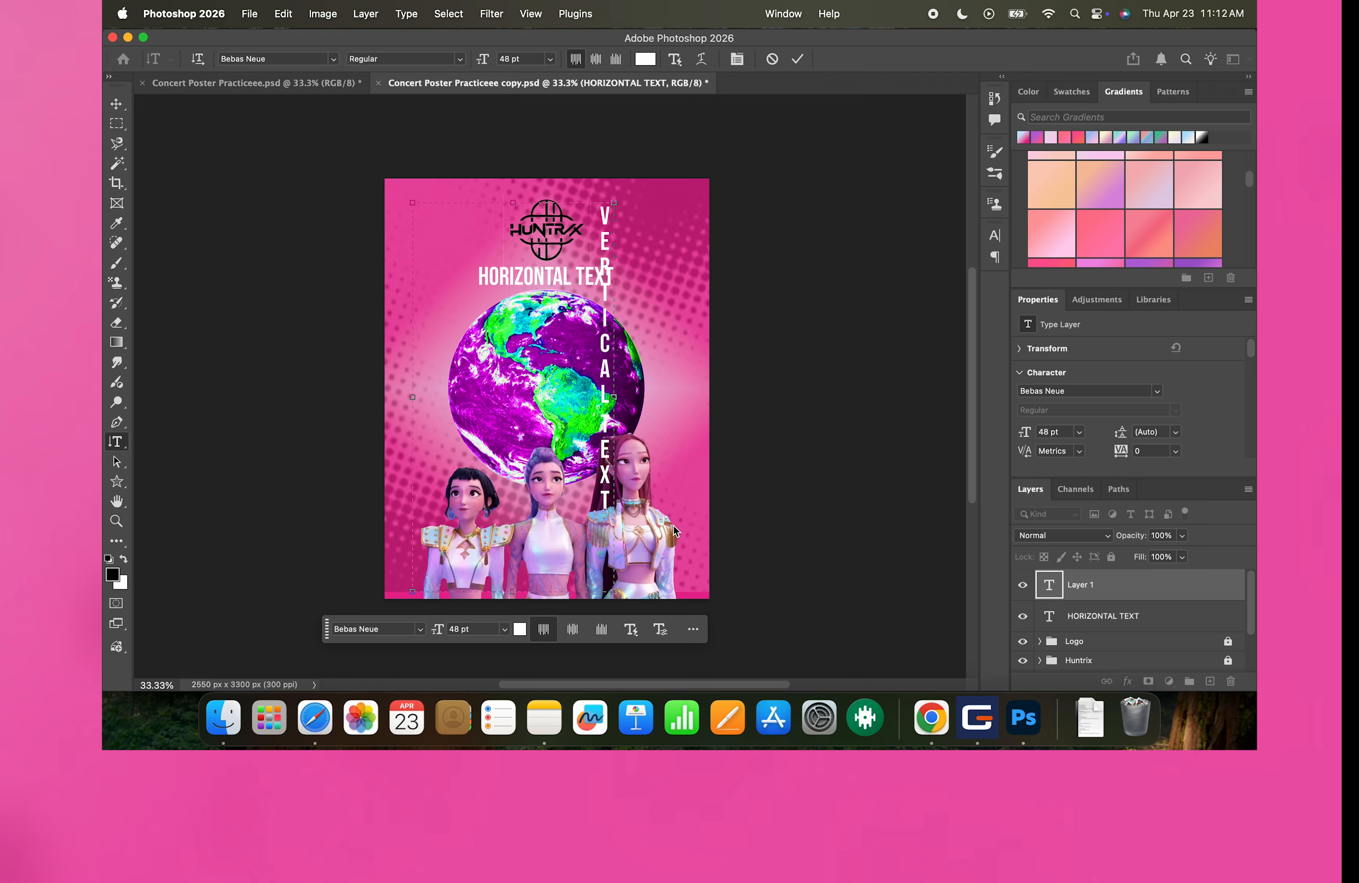
click(116, 104)
drag(596, 335, 398, 332)
- Replace the vertical placeholder text with "HUNTRIX WORLD TOUR"
double_click(398, 421)
key(super+a)
text(HUNTRIX)
key(Return)
text(WORLD)
key(BackSpace)
key(BackSpace)
key(BackSpace)
key(BackSpace)
key(BackSpace)
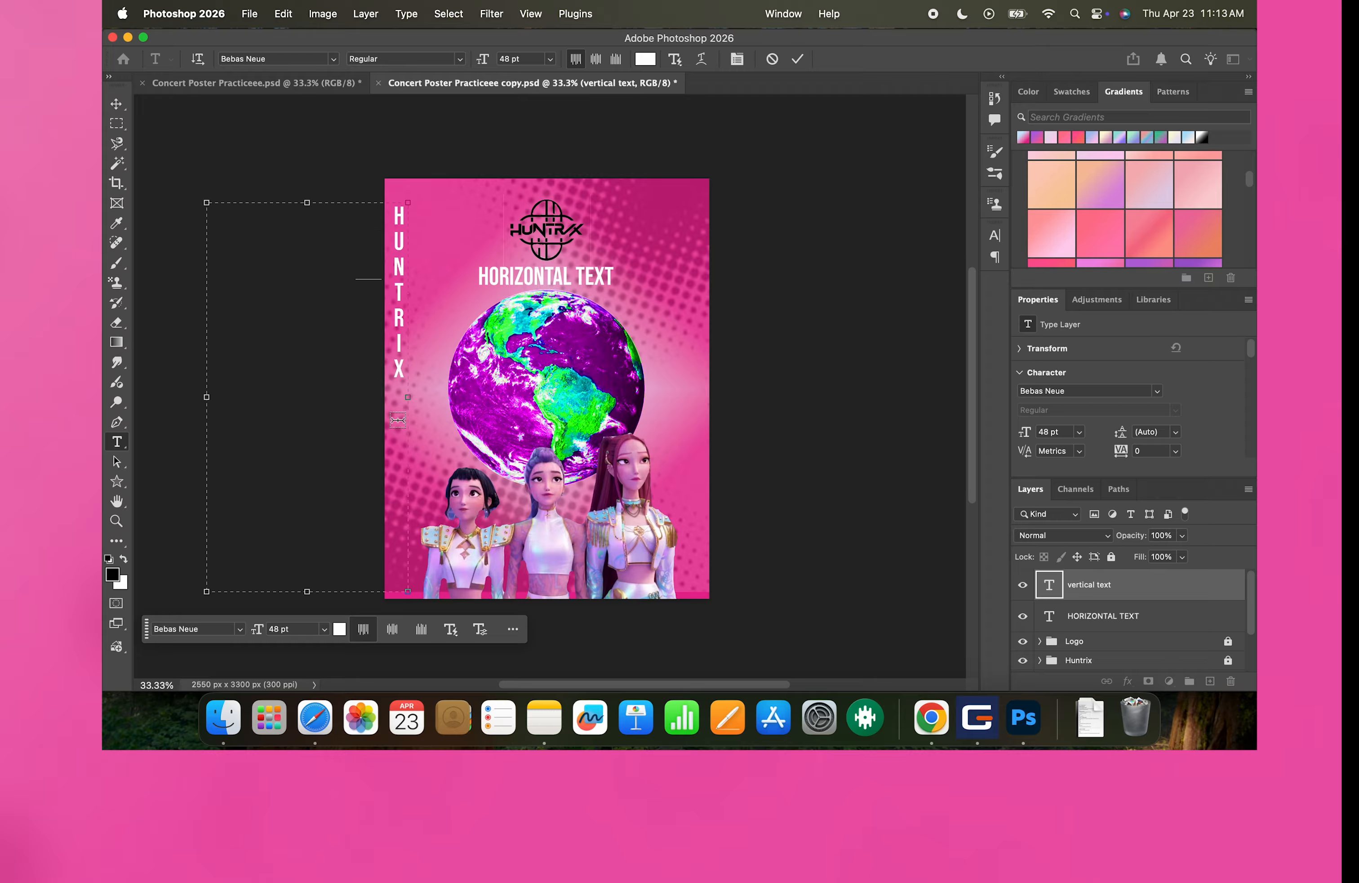
text(WORLD TOUR)
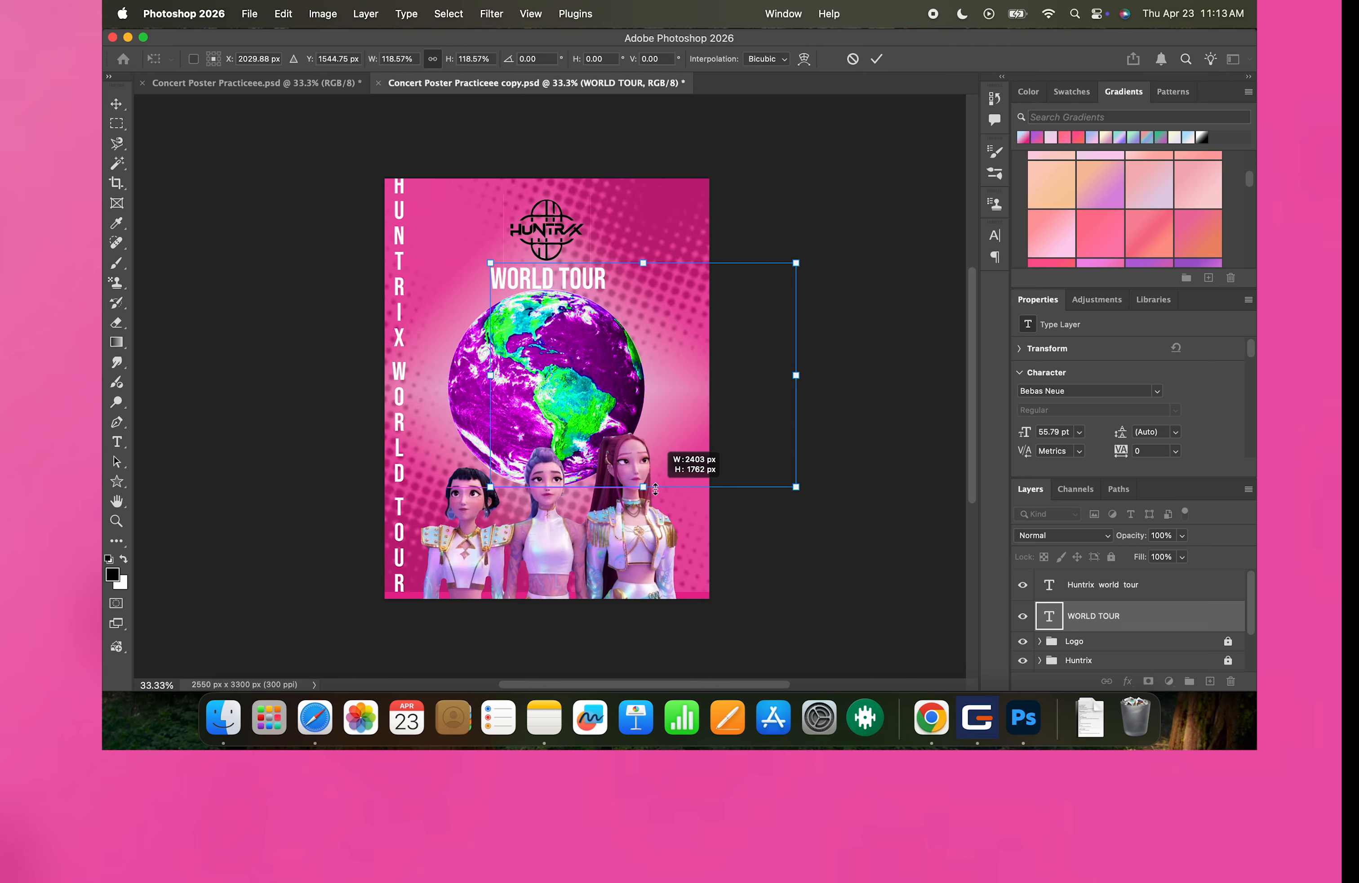
- Scale the horizontal WORLD TOUR heading to about 119% and add a 24 pt text box below its right end
drag(656, 488, 656, 489)
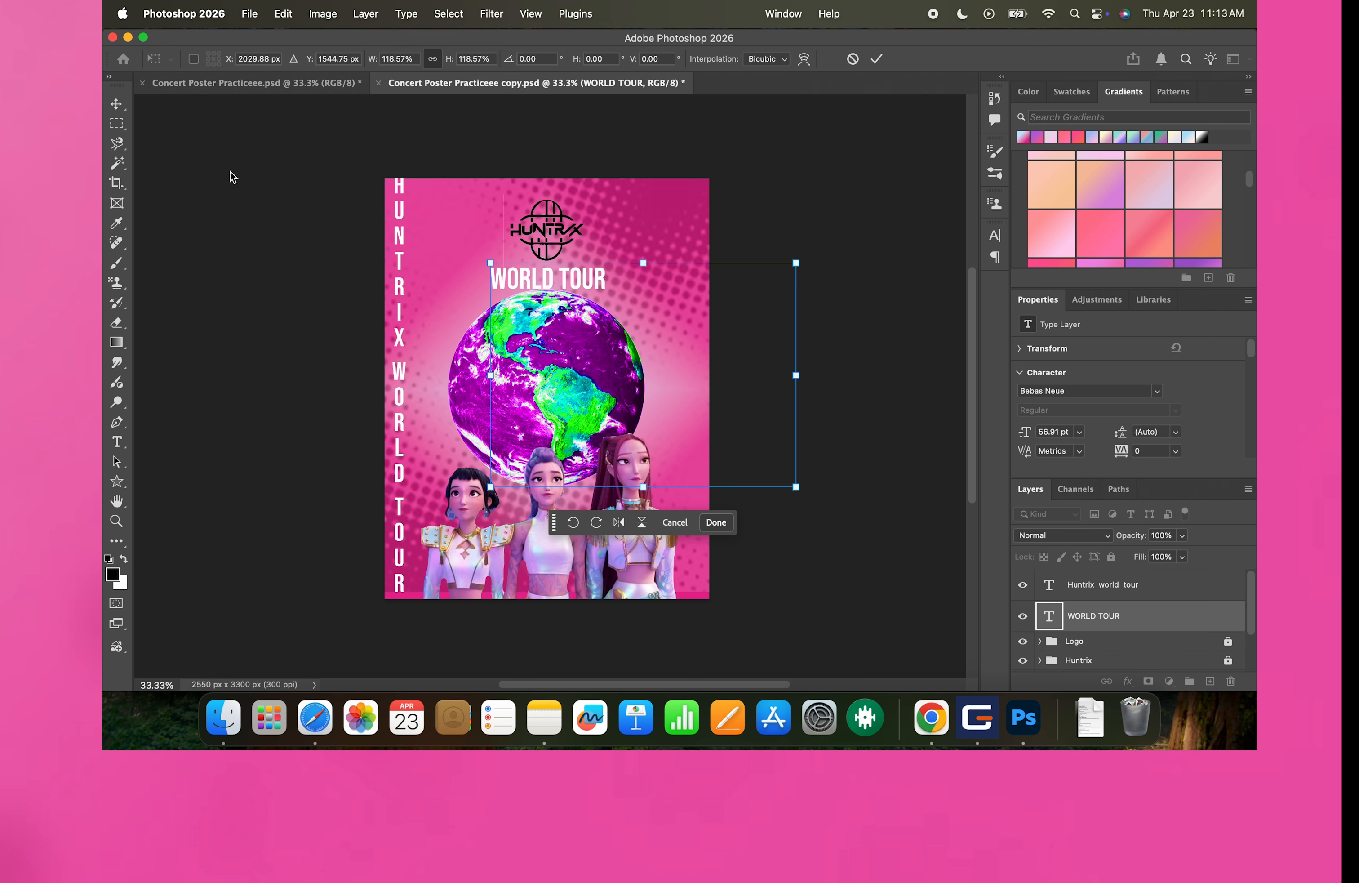
click(117, 441)
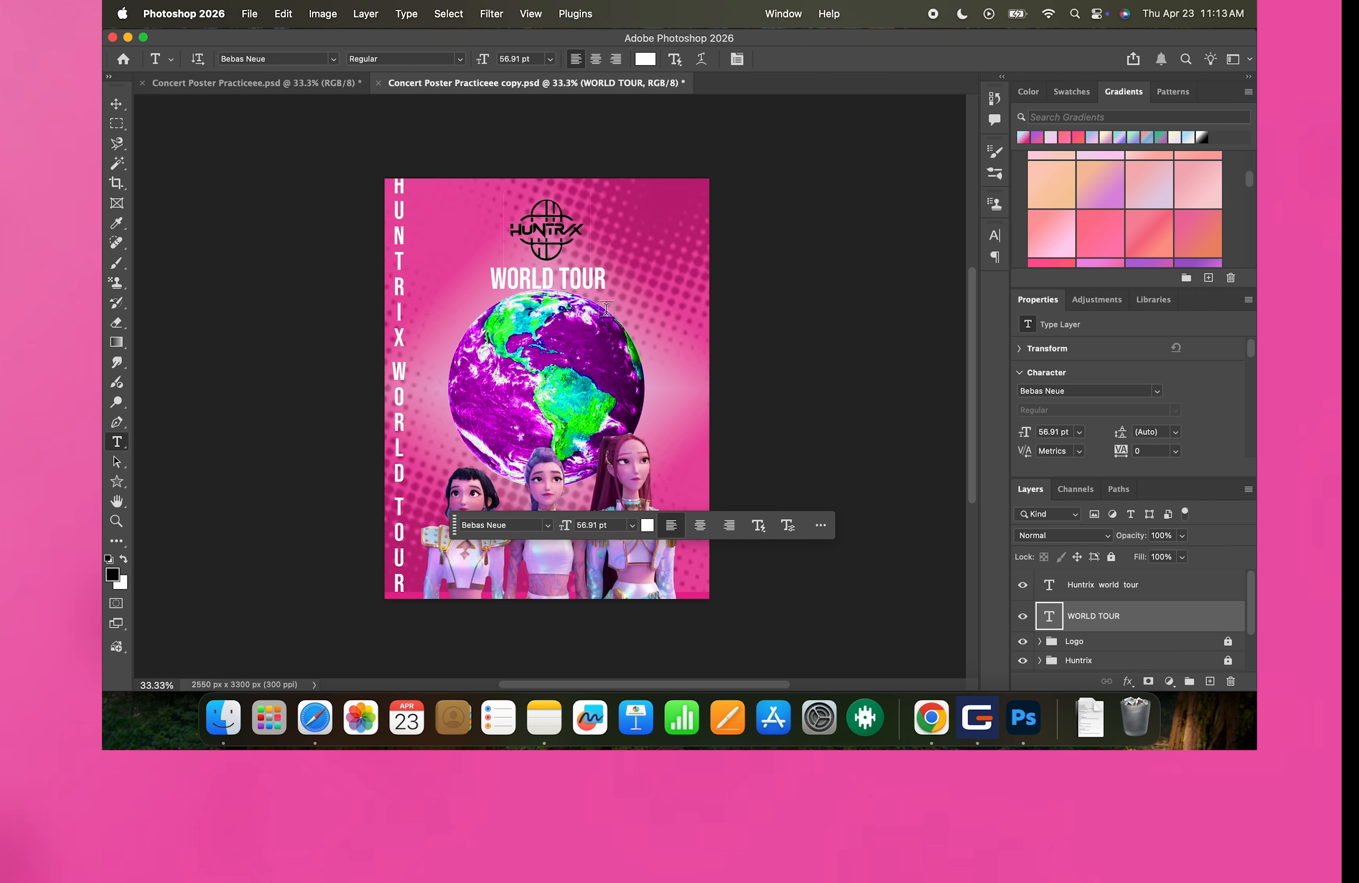
drag(605, 308, 701, 456)
text(LOS)
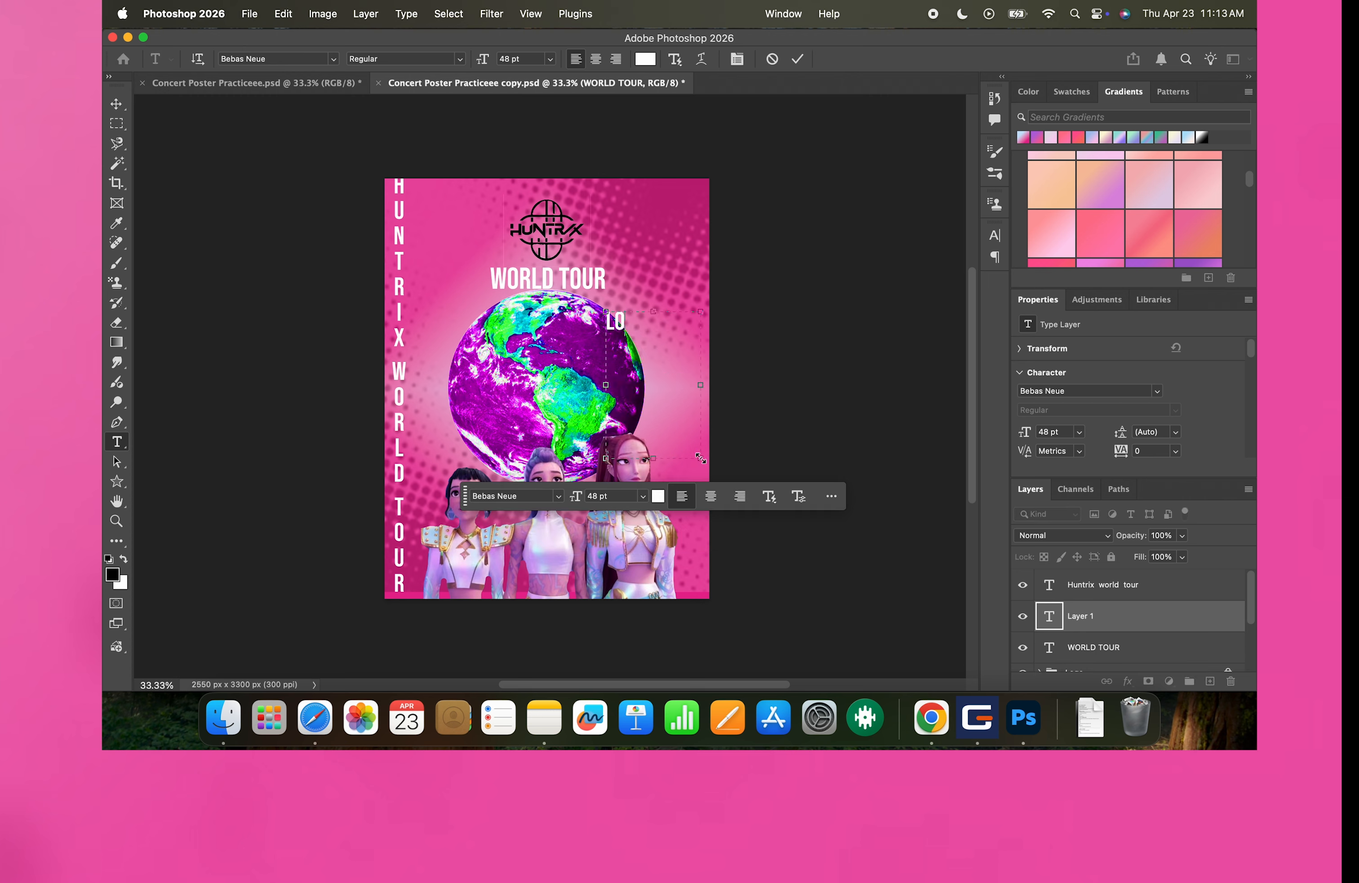
key(BackSpace)
key(BackSpace)
click(642, 496)
click(626, 453)
- Enter the tour dates on four lines: LOS ANGELES 06/14, NEW YORK 07/14, PARIS 08/14, CAIRO 09/14
text(OS ANGELES 06/14)
key(Return)
text(NEW YORK 06/14 A)
key(Return)
text(CAIR)
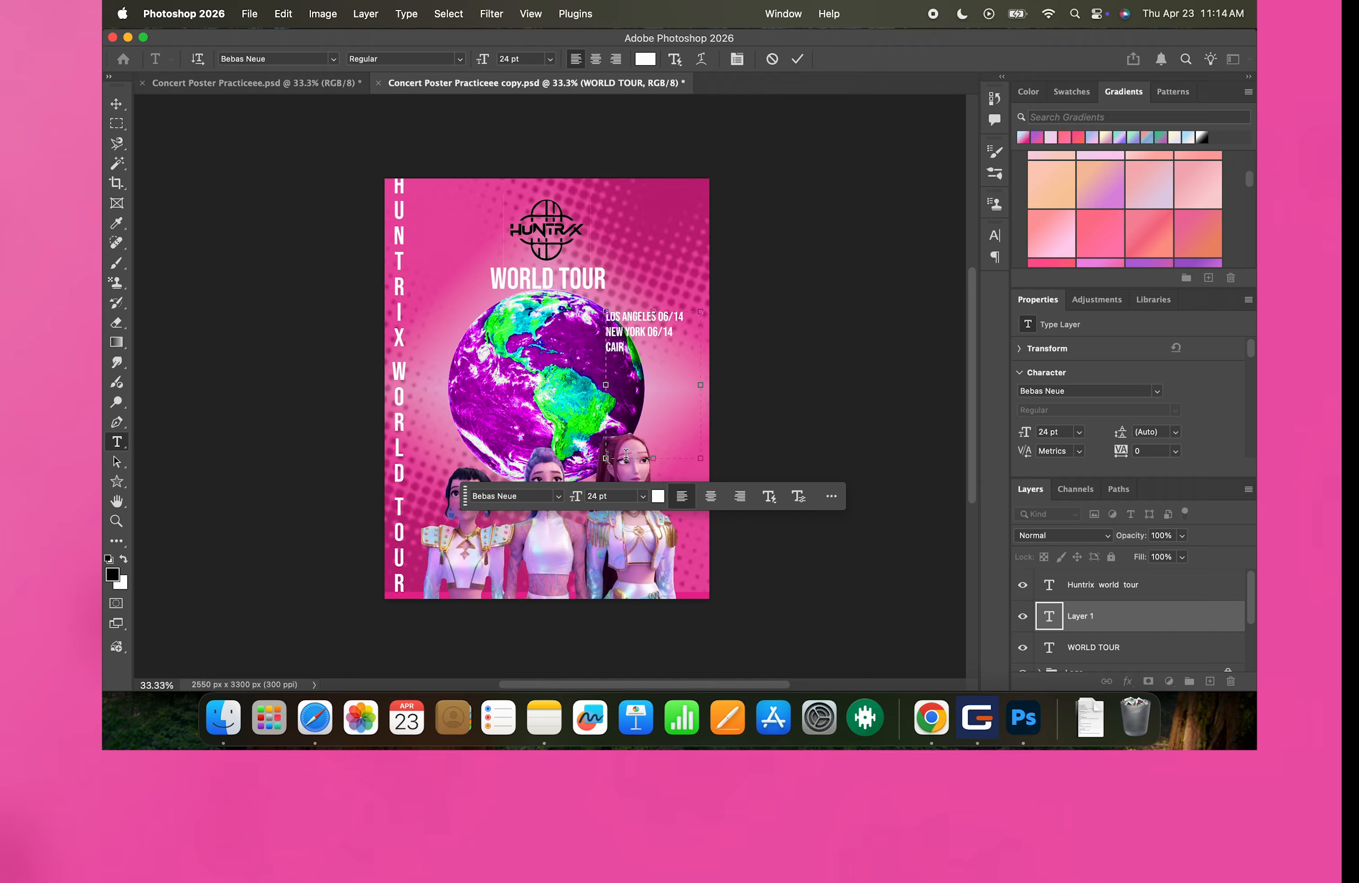
text(O0 0)
key(BackSpace)
key(BackSpace)
key(BackSpace)
key(BackSpace)
key(BackSpace)
key(BackSpace)
key(BackSpace)
key(BackSpace)
key(BackSpace)
key(BackSpace)
key(BackSpace)
key(BackSpace)
key(BackSpace)
text(7/14)
key(Return)
text(PARIS 08/14)
key(Return)
text(CAIRO 09/14)
- Right-align the tour dates and nudge the text block slightly upward
drag(655, 365, 608, 321)
click(740, 495)
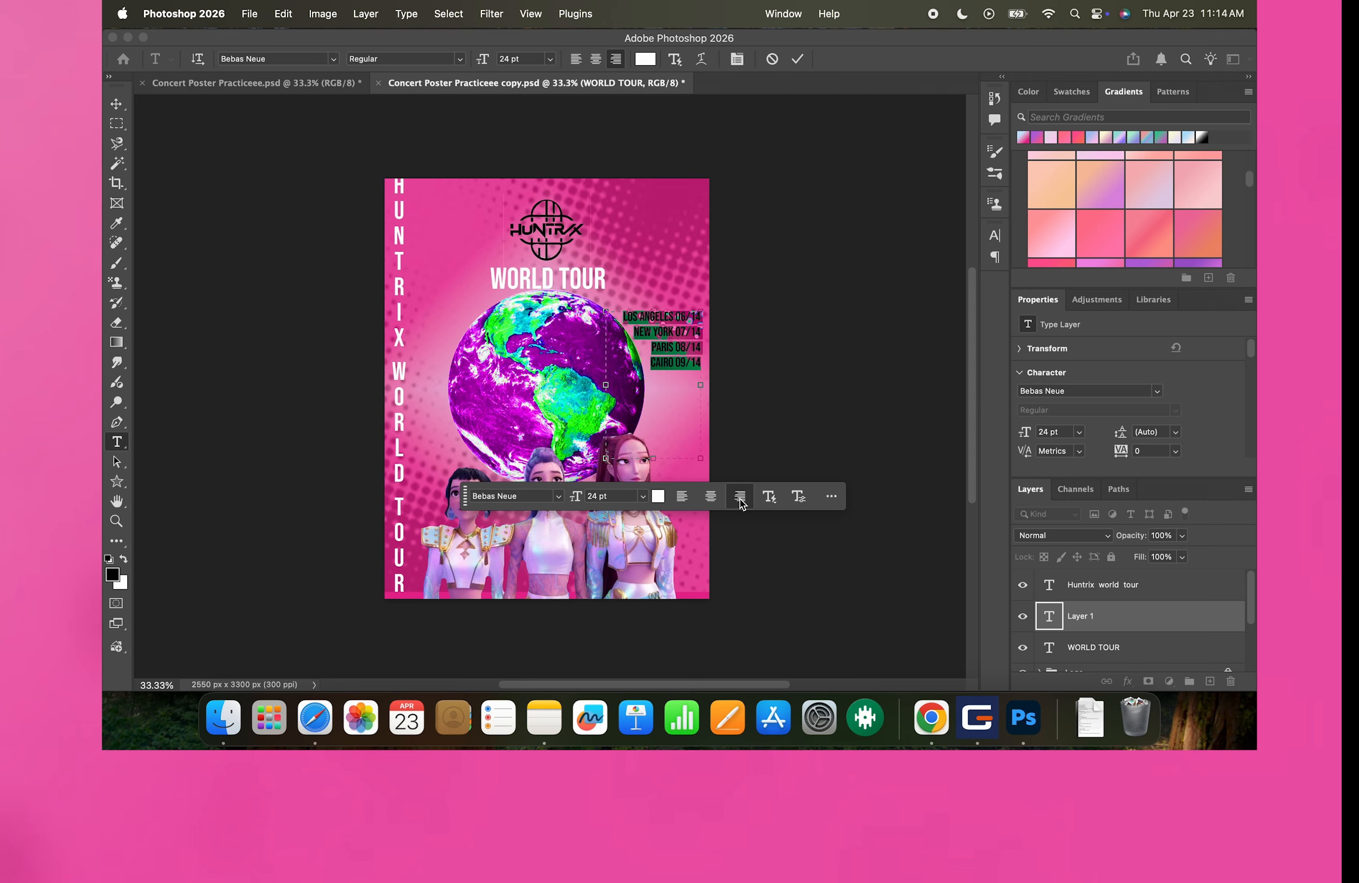
key(Escape)
key(v)
drag(677, 345, 675, 342)
- Set the vertical title's font to Video Bold and extend its text box downward to fit all the words
double_click(1049, 585)
click(239, 645)
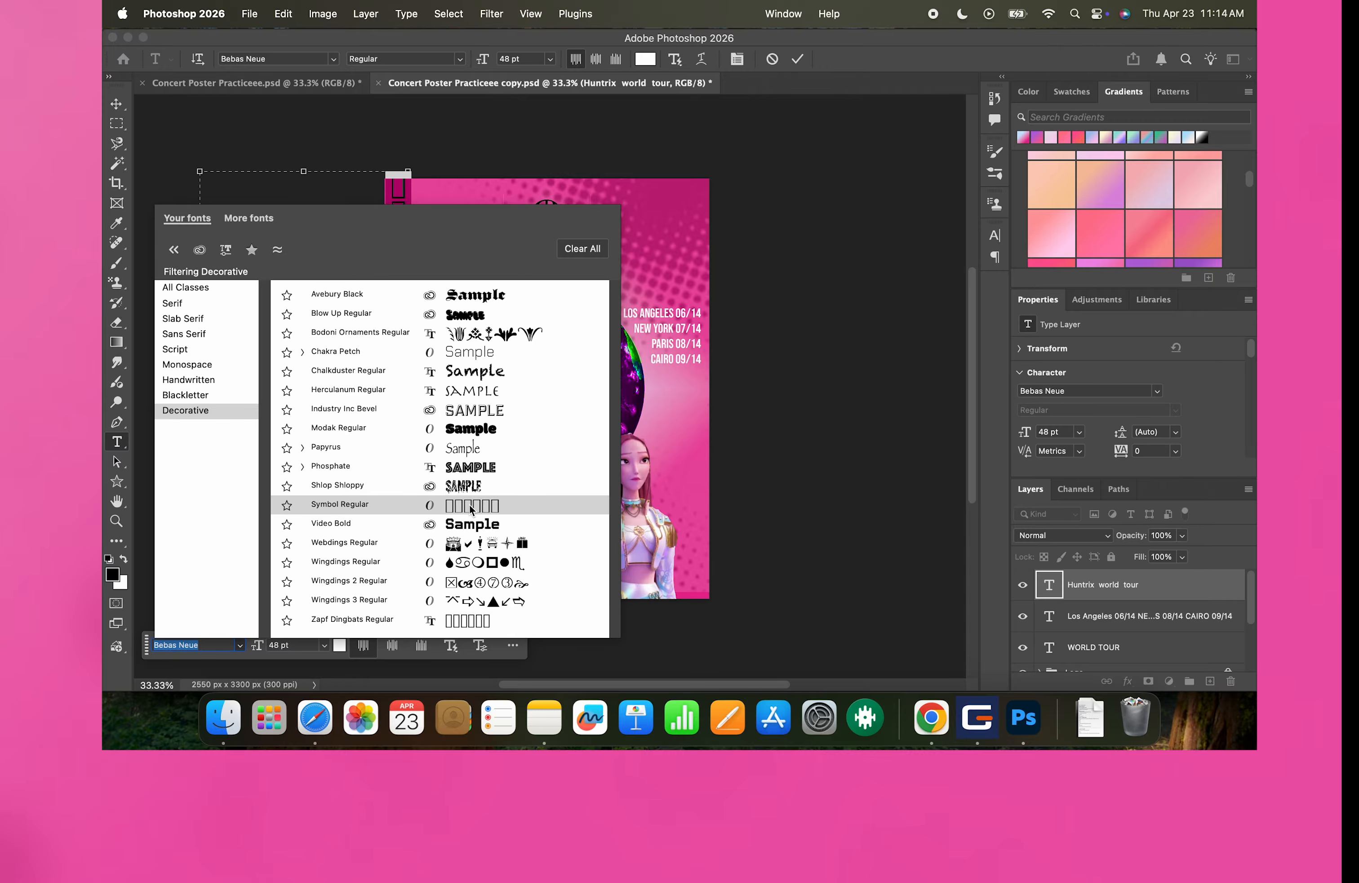
click(479, 526)
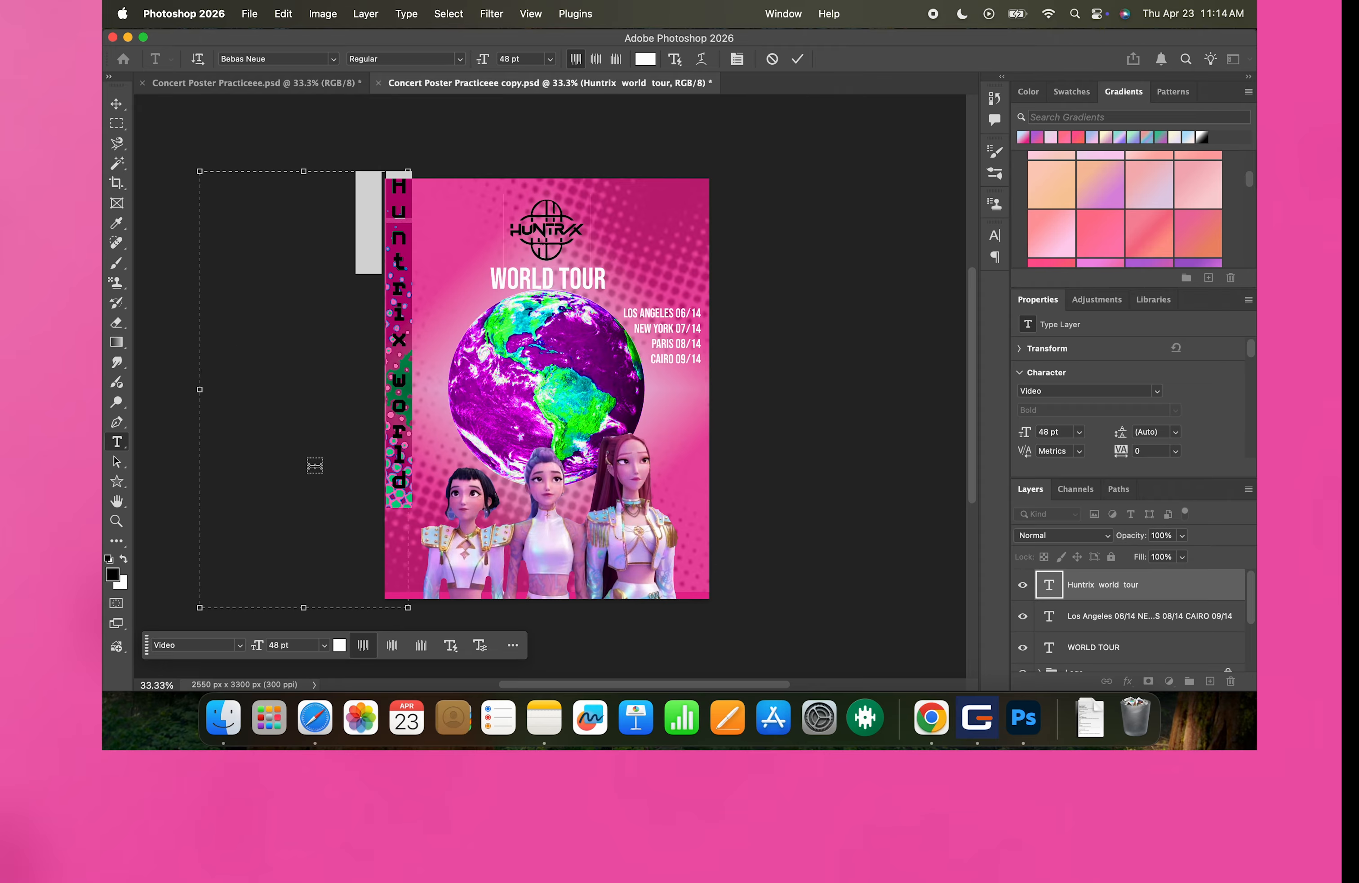
drag(200, 608, 191, 646)
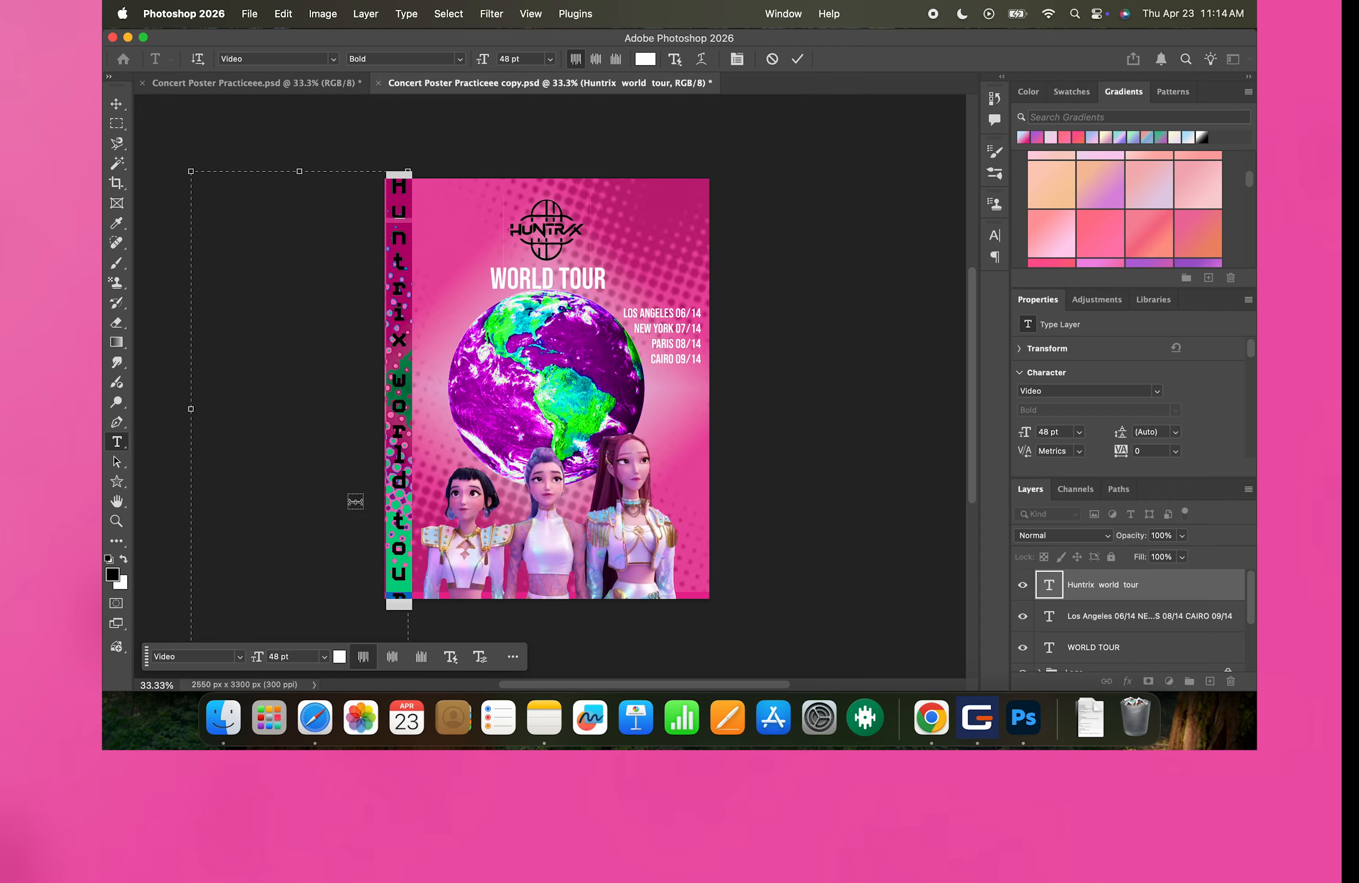
- Scale the vertical title down to about 45 pt and open its text for editing
click(117, 104)
drag(191, 171, 204, 200)
double_click(403, 531)
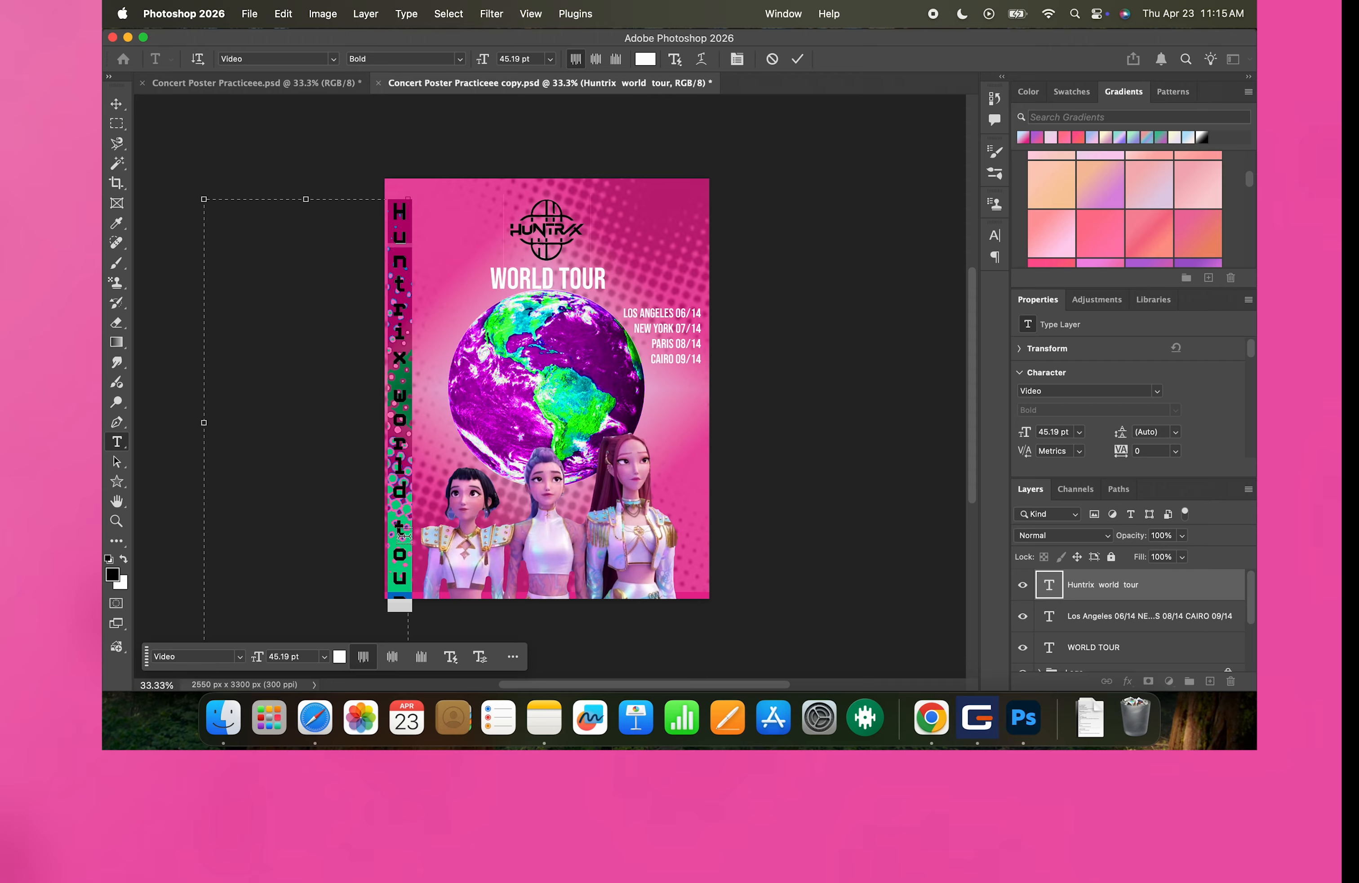
click(405, 533)
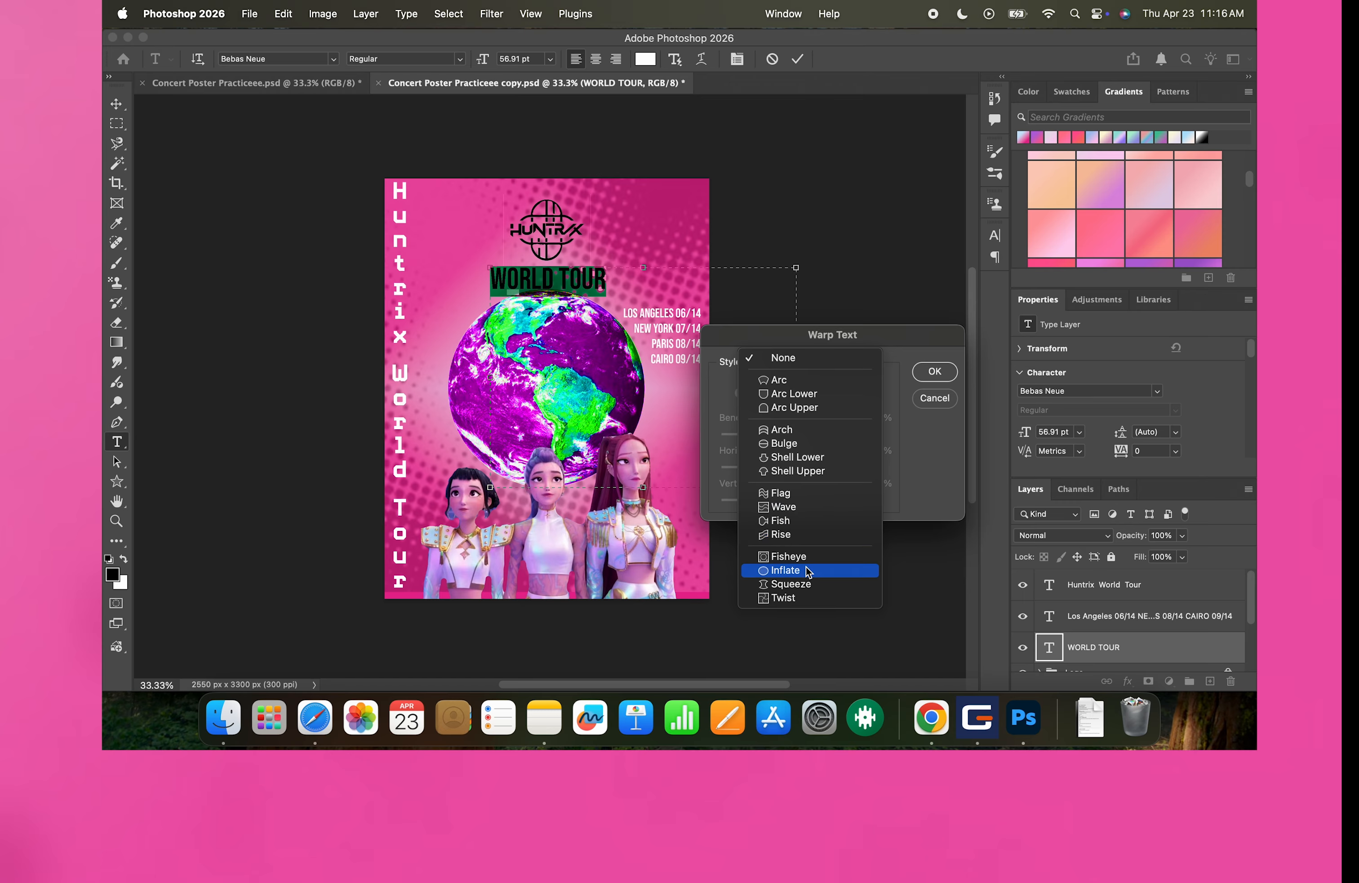
- Try the Inflate warp style on the WORLD TOUR heading with a stronger bend
click(804, 571)
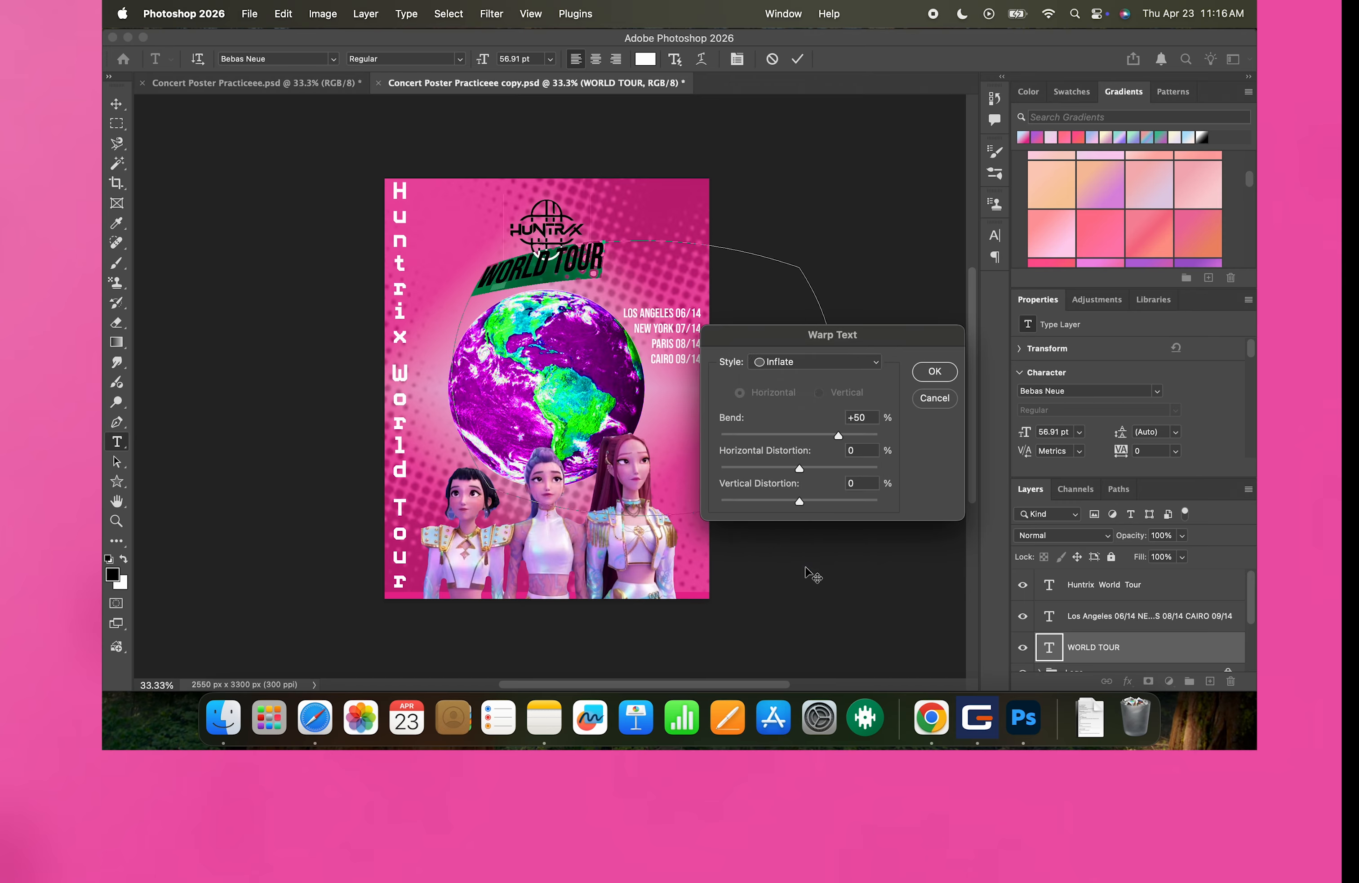
drag(838, 436, 885, 448)
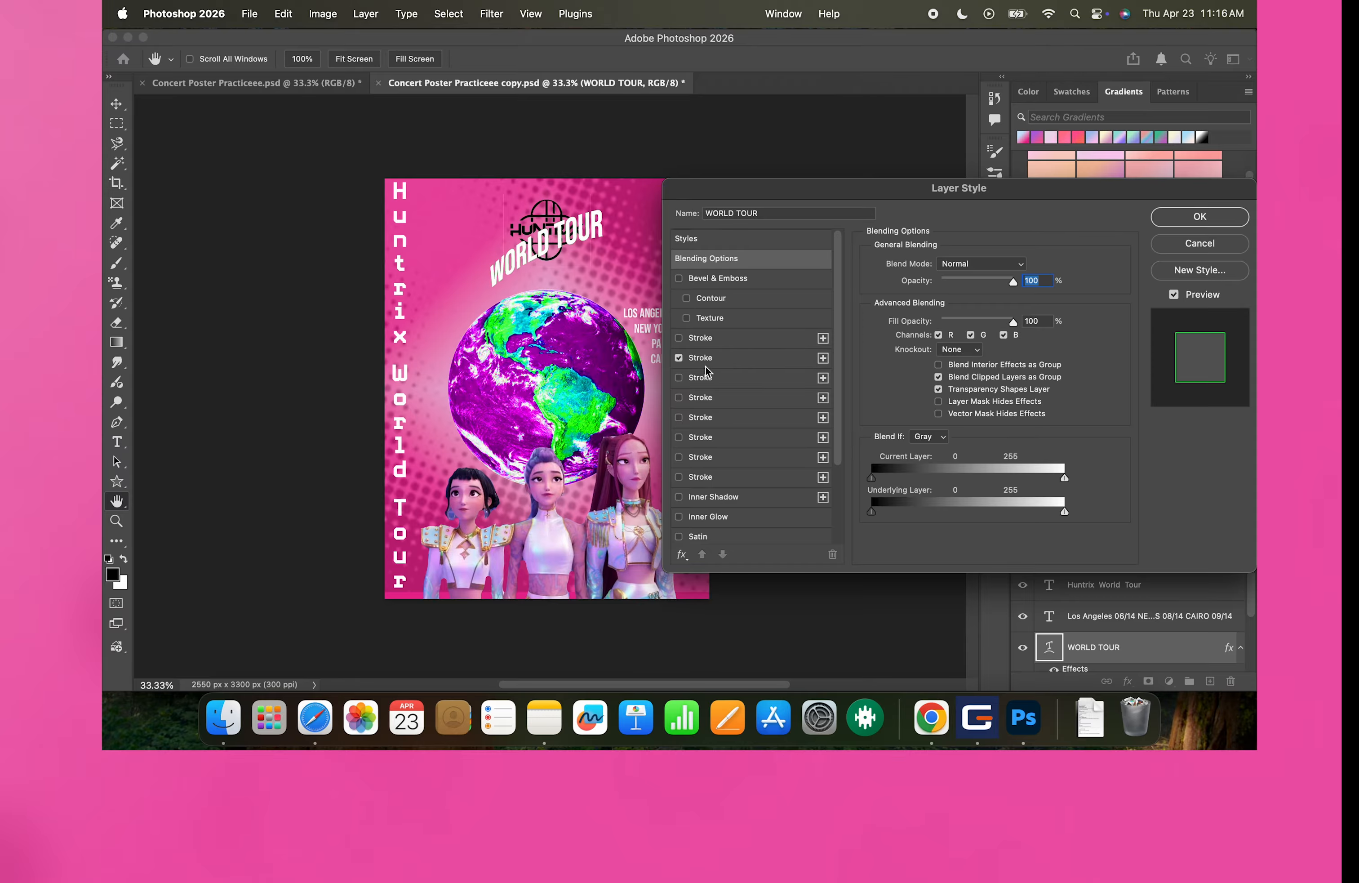
- Add another stroke to the WORLD TOUR heading's layer style and colour it purple
click(823, 377)
click(822, 378)
click(911, 374)
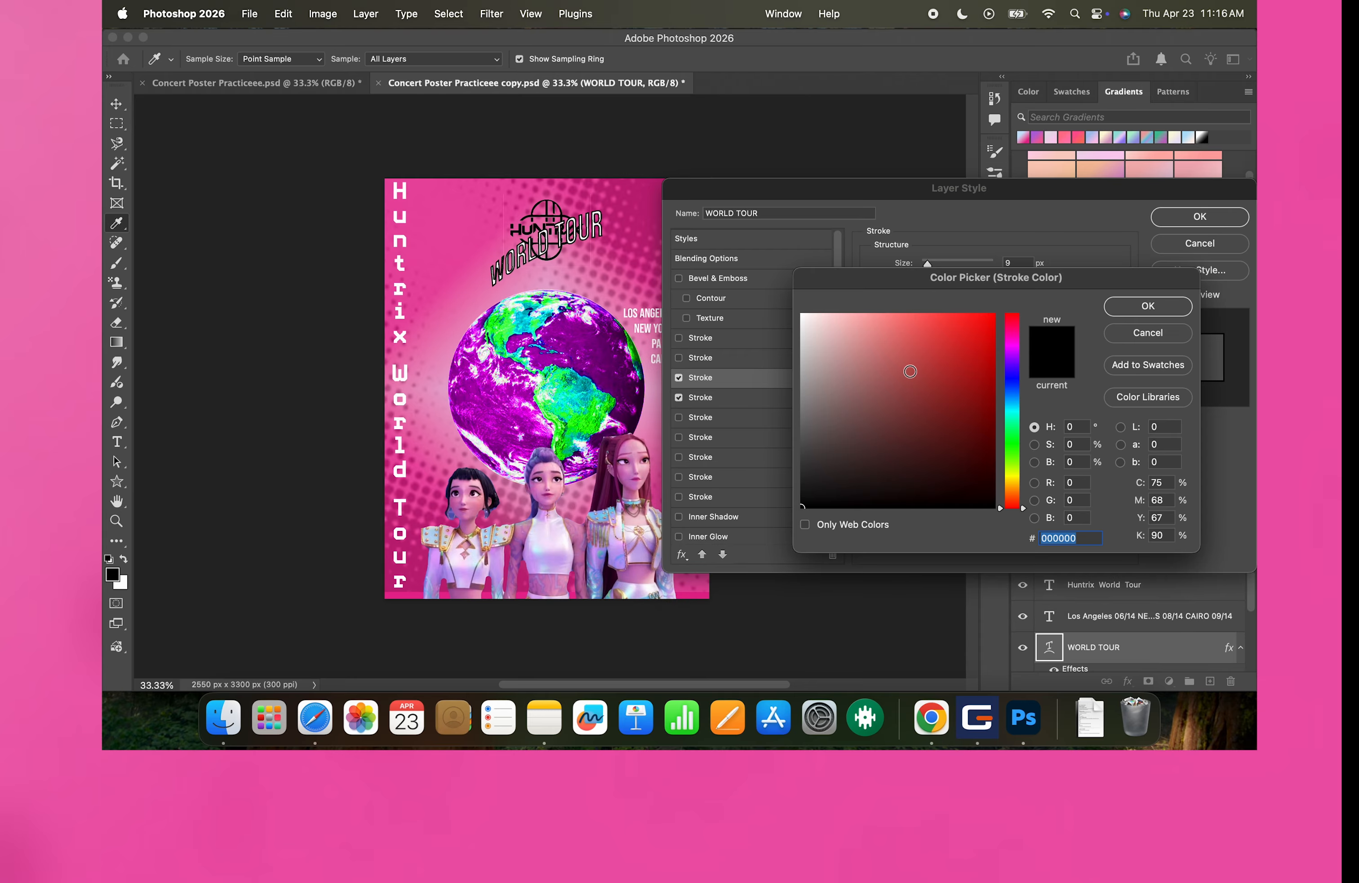
click(502, 388)
click(564, 397)
click(603, 412)
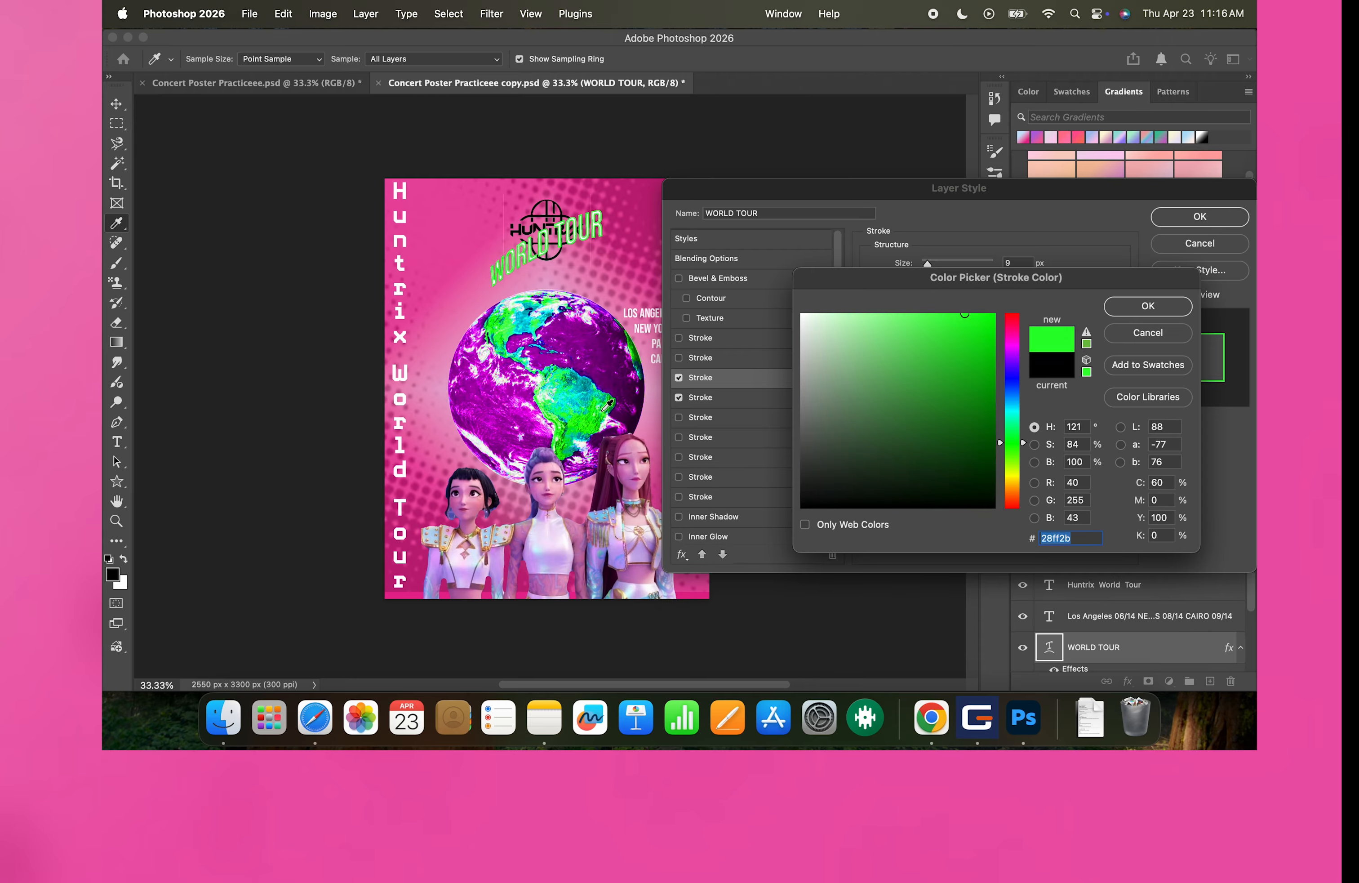
click(579, 379)
mouse_move(1012, 327)
mouse_down()
mouse_move(1014, 387)
mouse_move(1013, 360)
mouse_up()
click(981, 397)
click(918, 383)
click(1148, 306)
- Set the purple stroke to 7 px, positioned inside, with Normal blend mode and 100% opacity
mouse_move(927, 264)
mouse_down()
mouse_move(955, 265)
mouse_move(928, 273)
mouse_up()
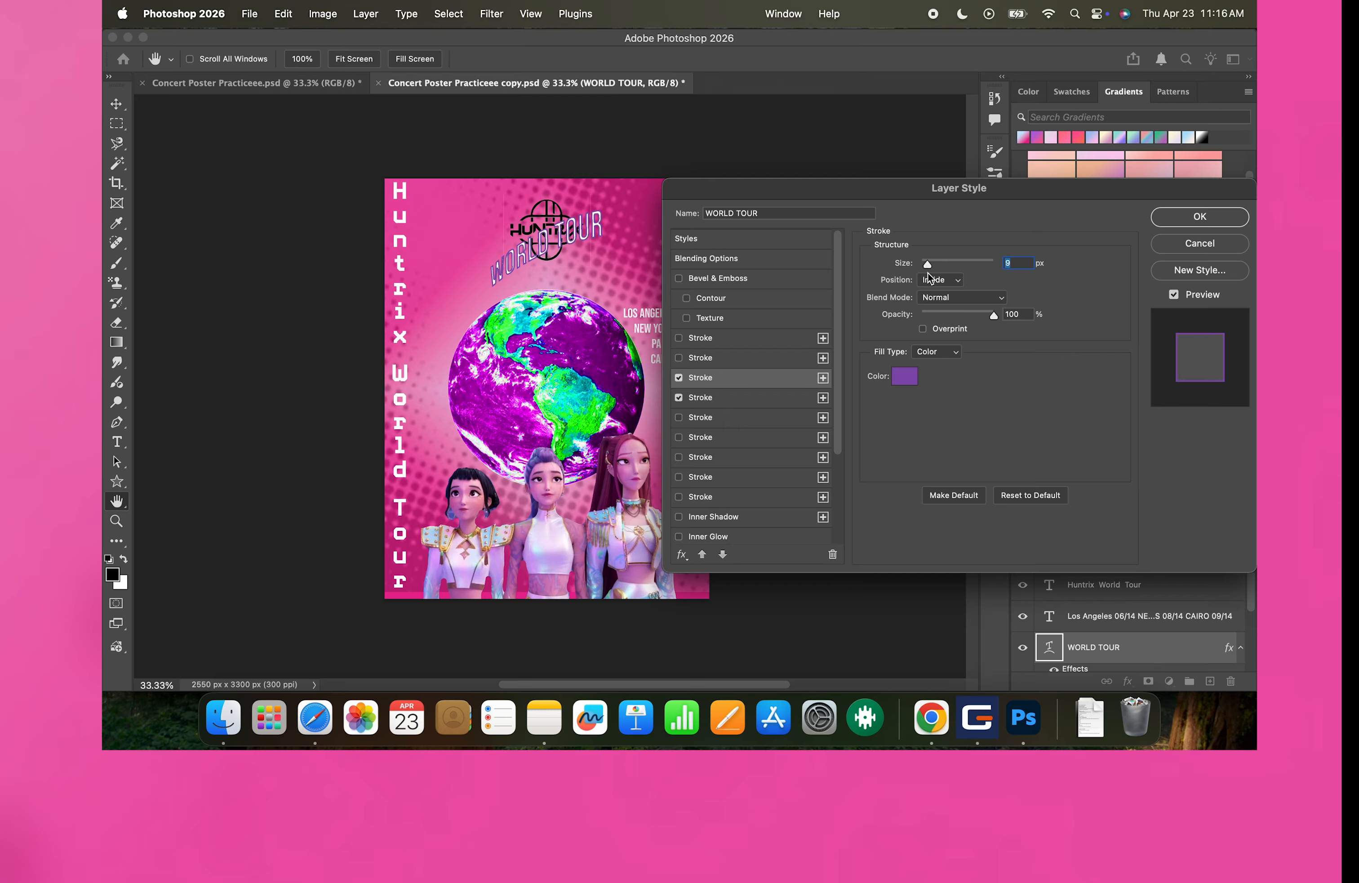
mouse_move(994, 315)
mouse_down()
mouse_move(949, 316)
mouse_move(1031, 318)
mouse_up()
click(948, 280)
click(950, 278)
click(951, 281)
click(943, 297)
click(948, 279)
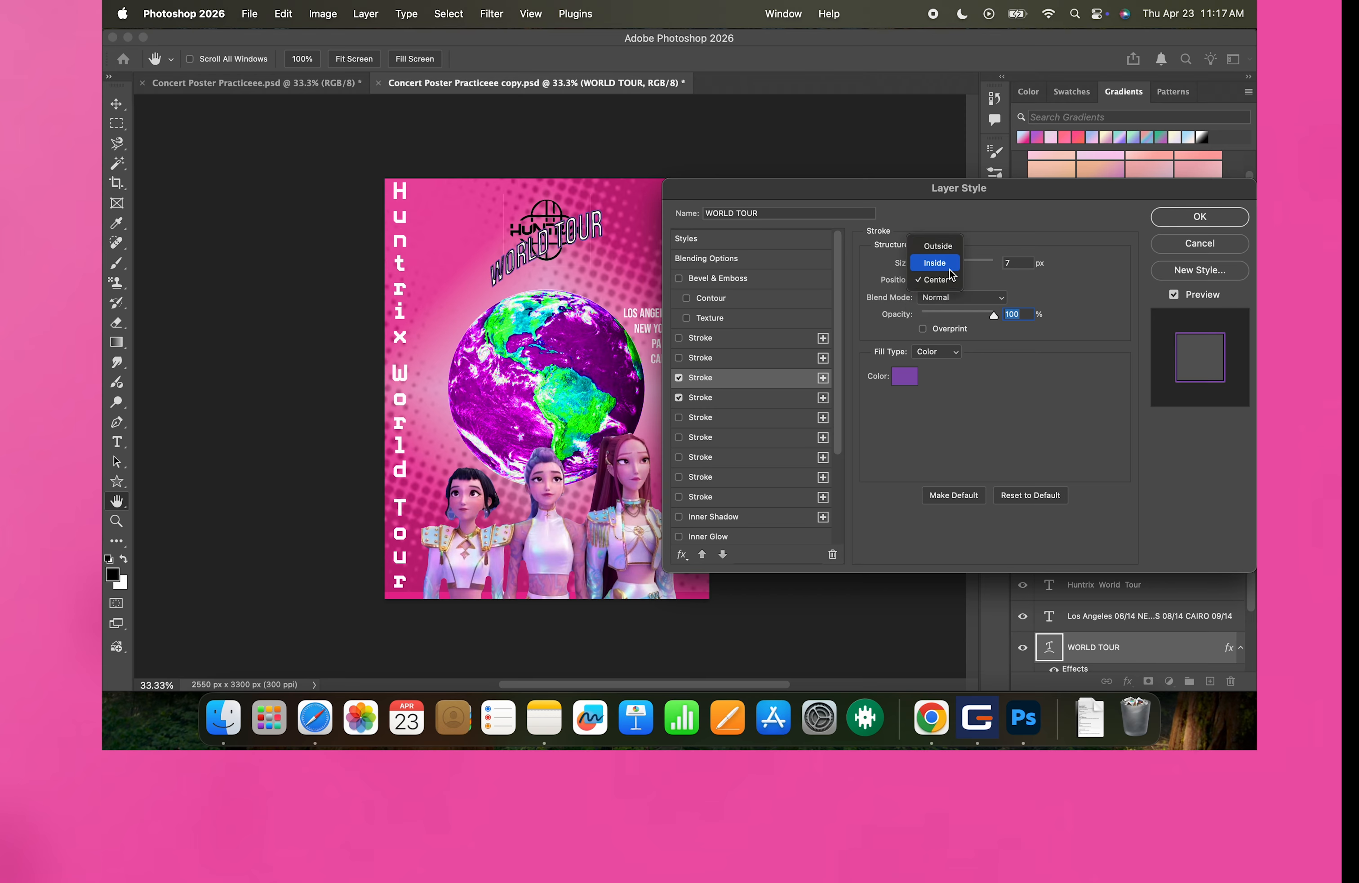
click(948, 279)
click(964, 298)
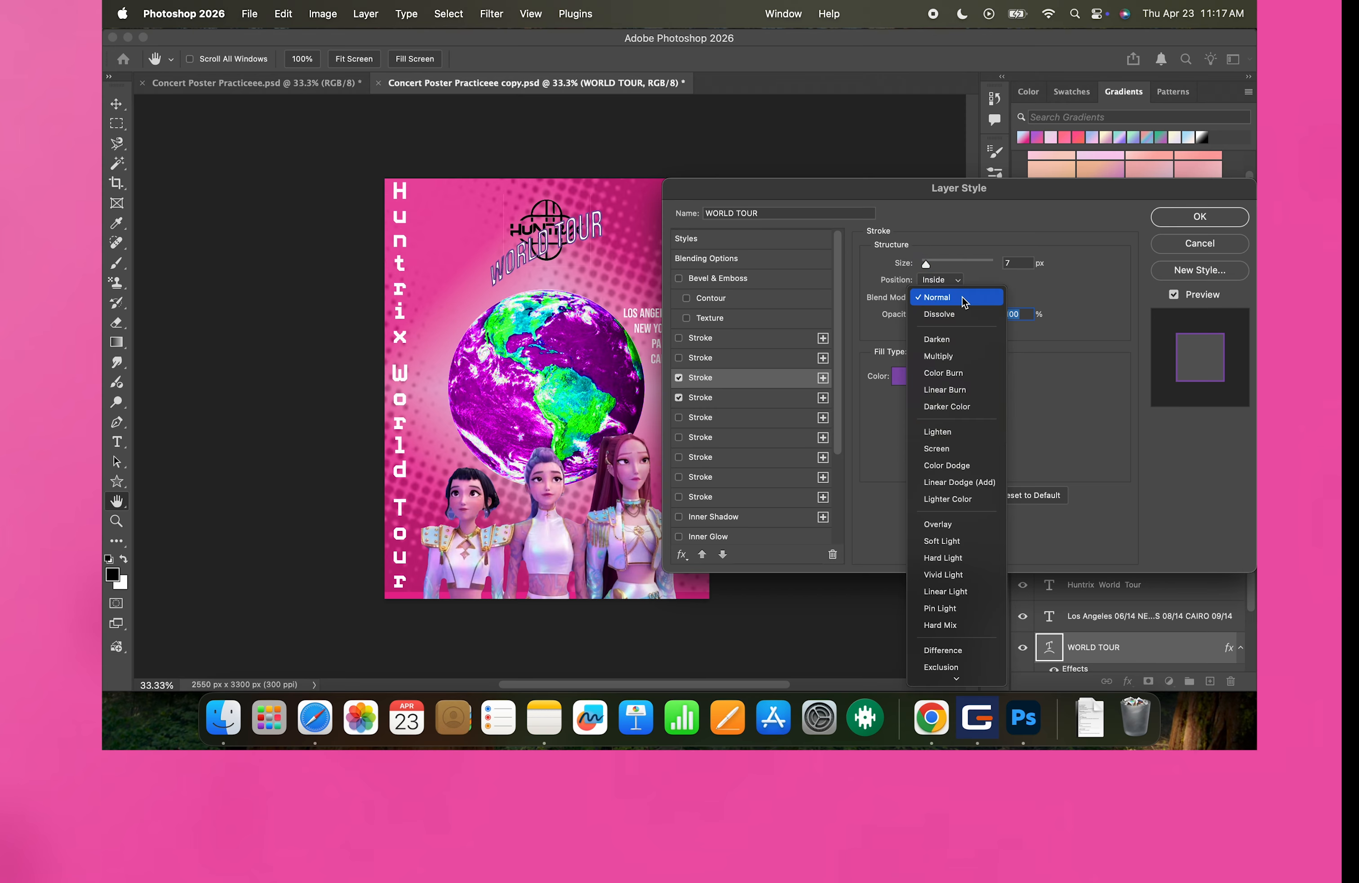
click(1039, 416)
- Compare the heading's two strokes, turn off the black one, keep the purple one, and apply the layer style
click(679, 398)
click(679, 398)
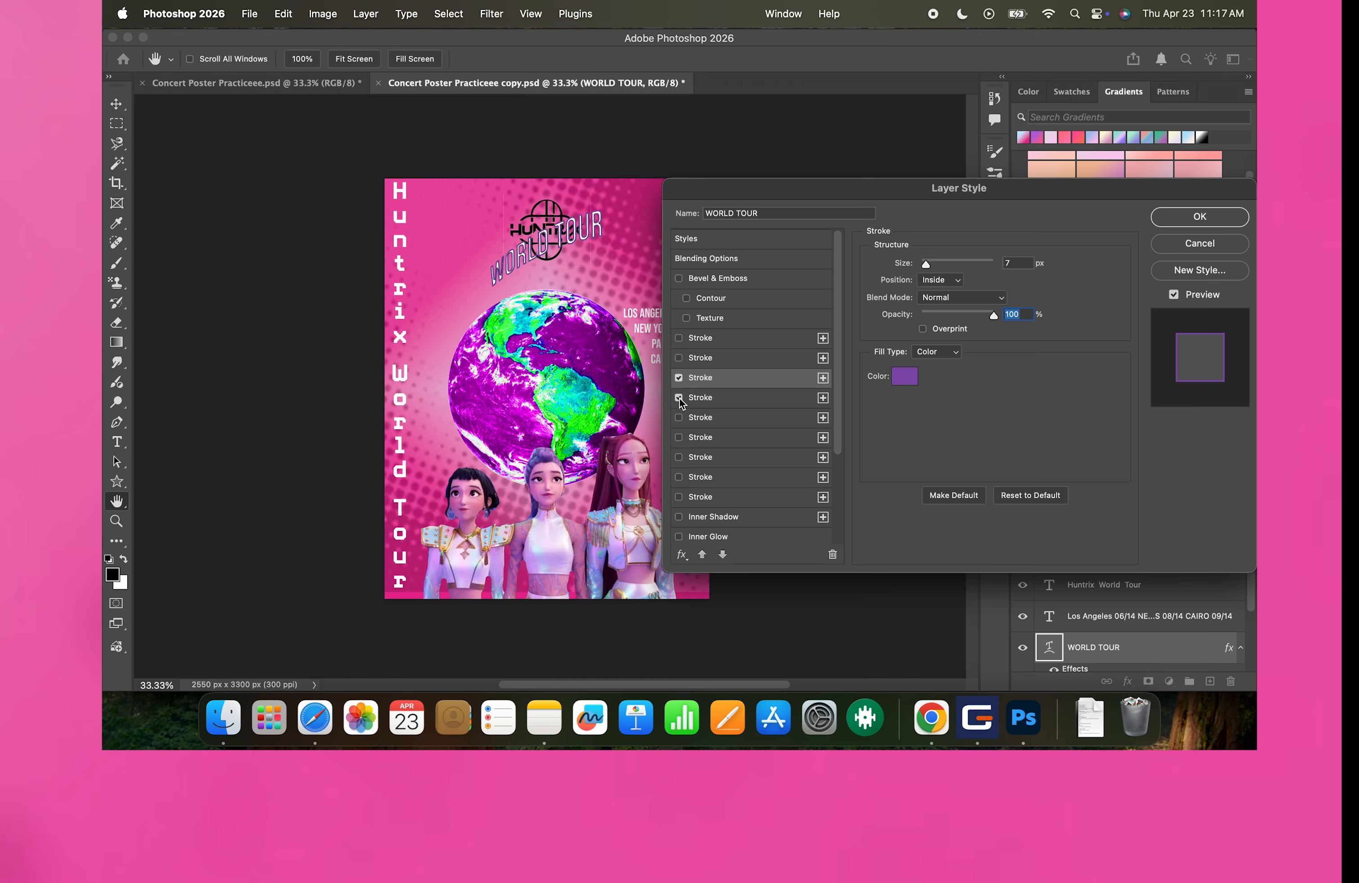
click(680, 378)
click(678, 378)
click(678, 377)
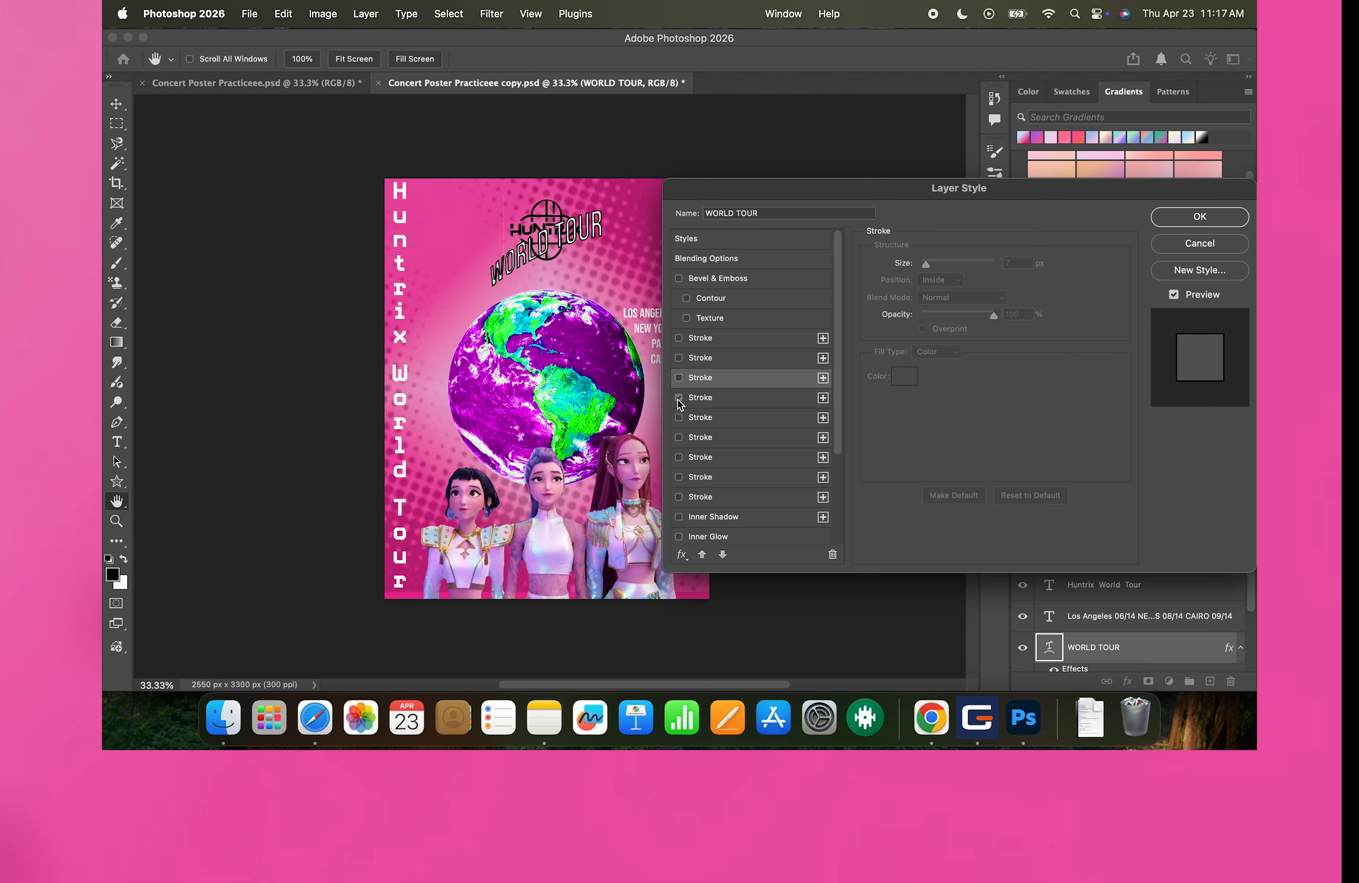
click(679, 397)
click(679, 378)
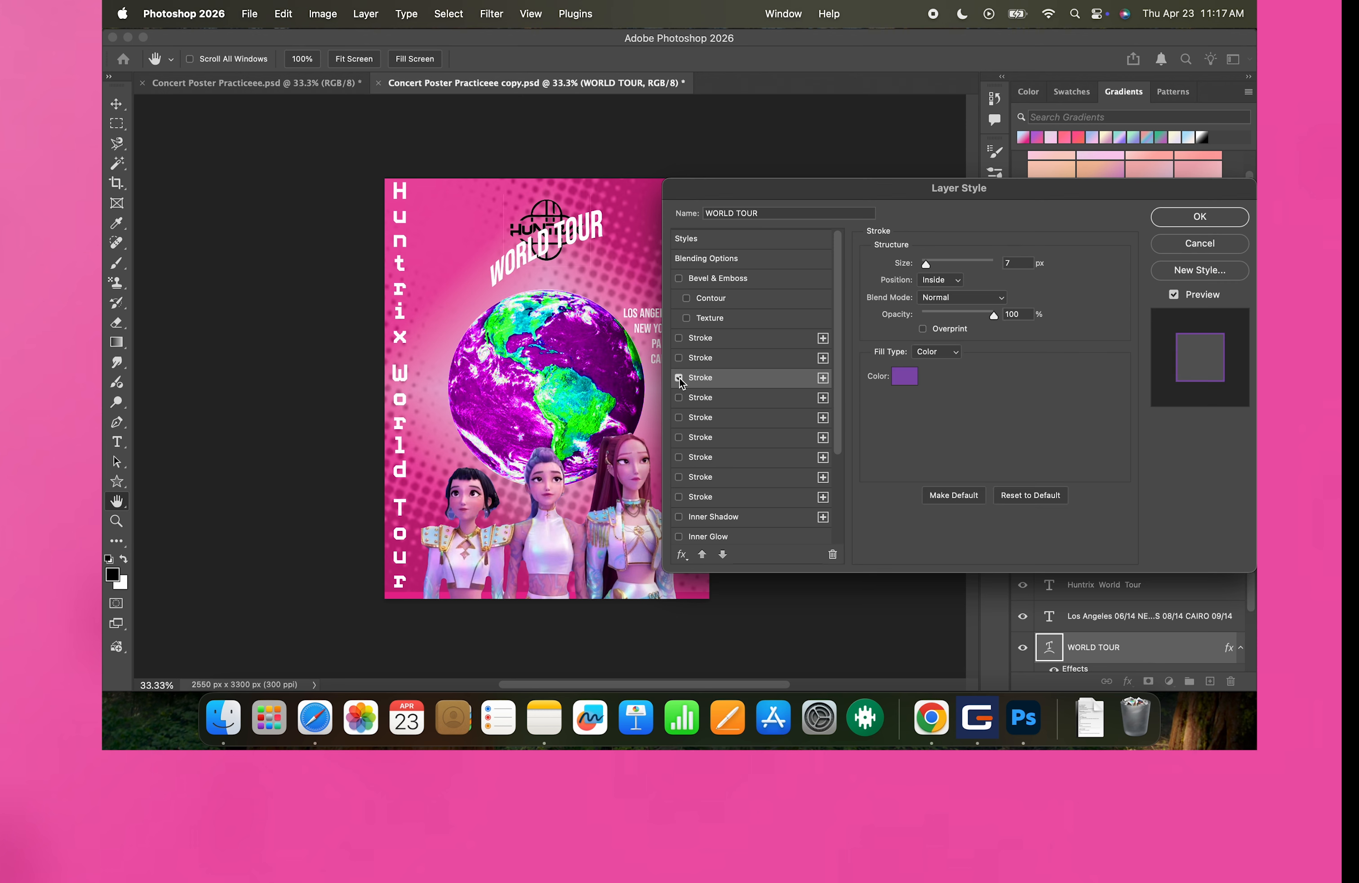
click(1182, 224)
- Move the warped WORLD TOUR heading down to the globe's upper edge and change its font to Gigantic
drag(585, 229, 532, 277)
double_click(547, 268)
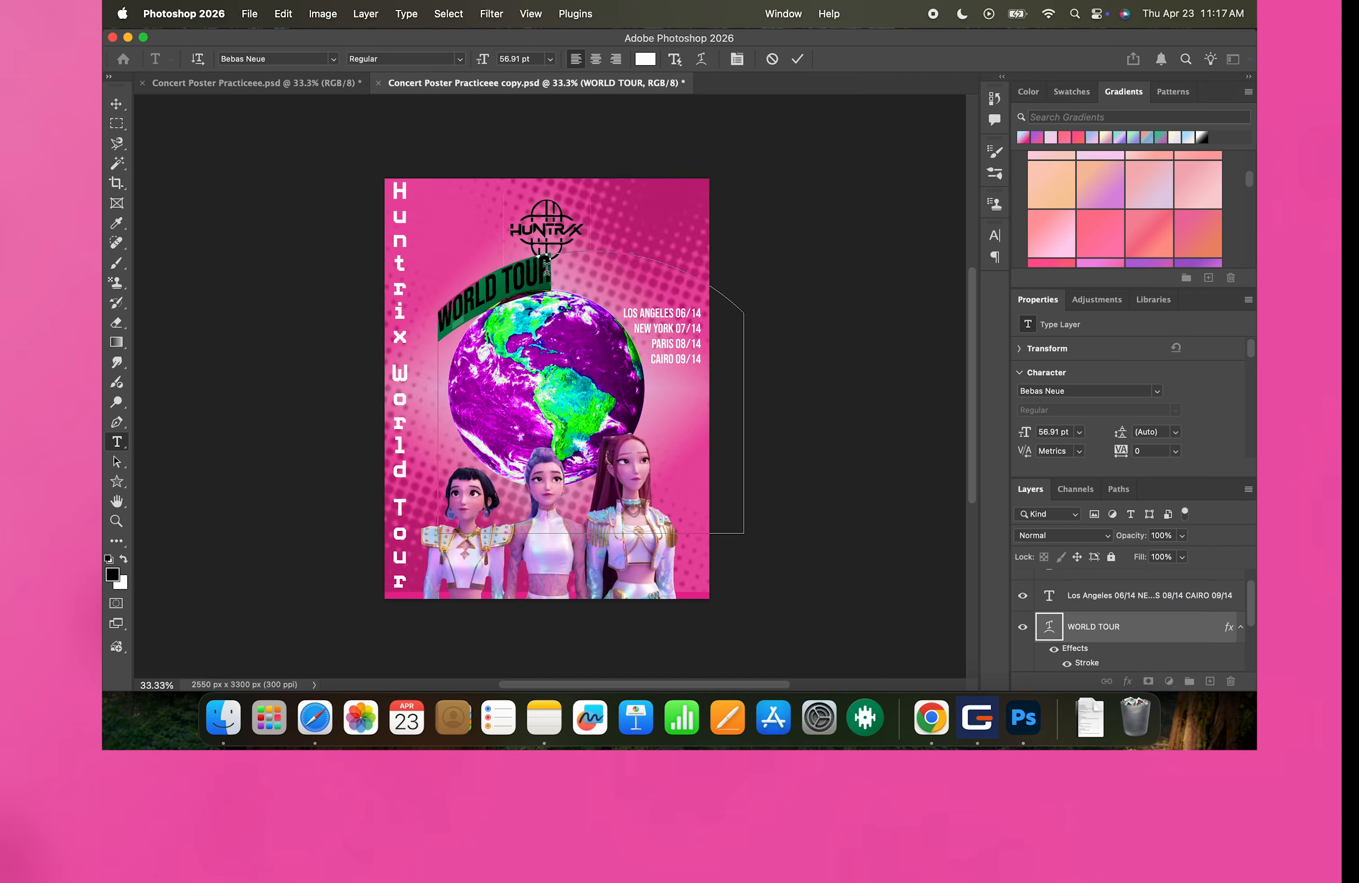
click(333, 58)
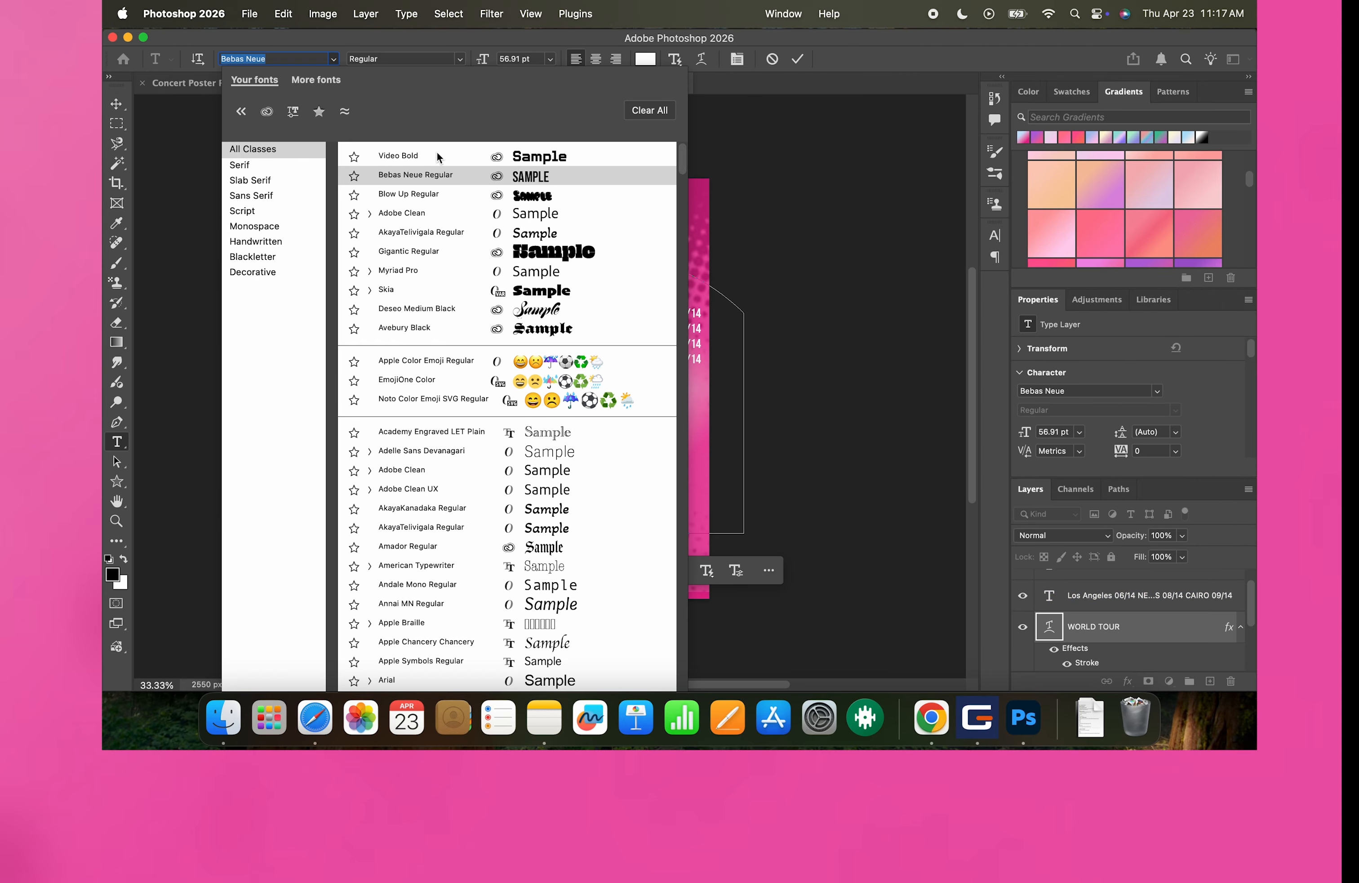
click(436, 252)
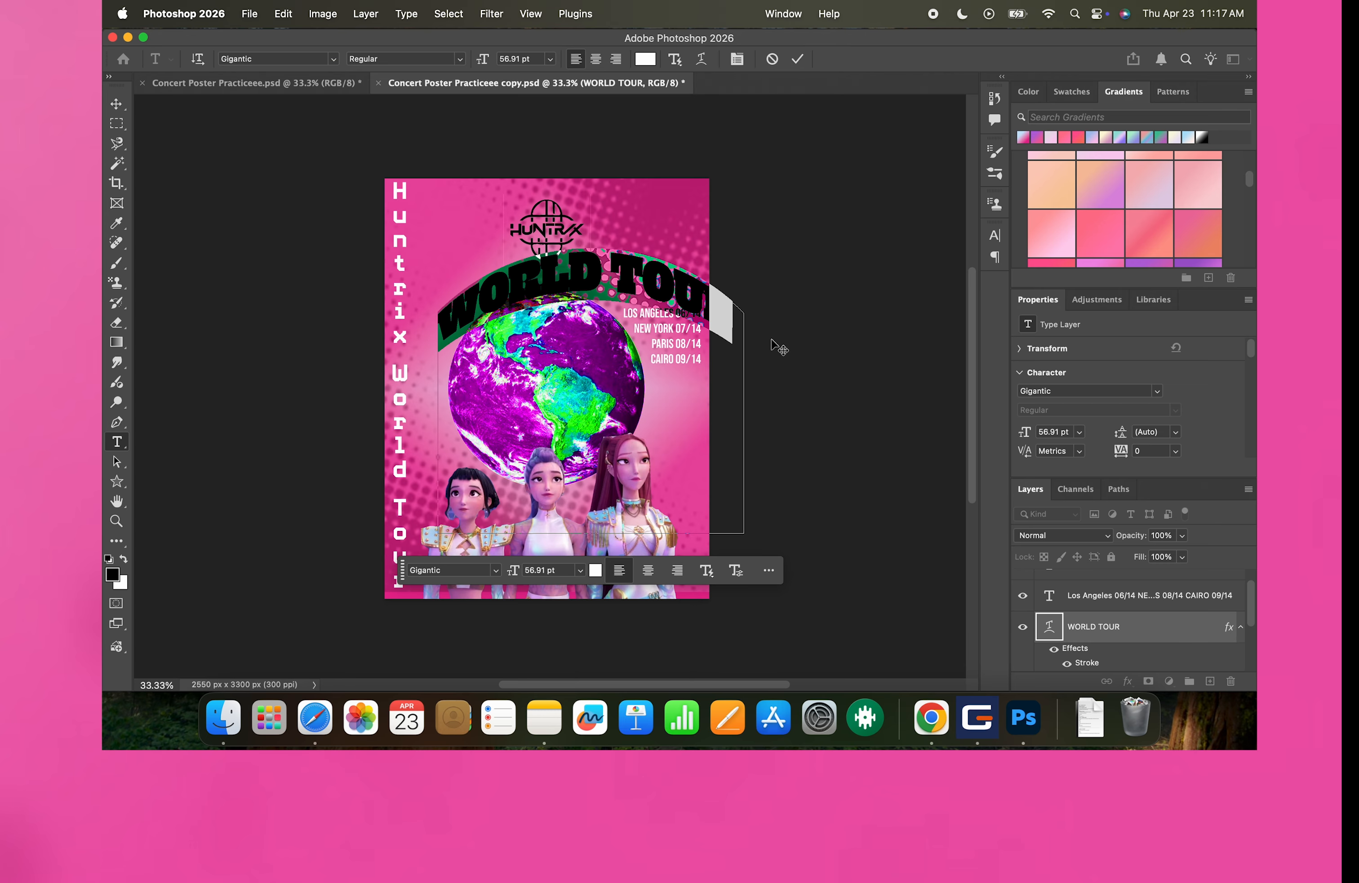
click(798, 59)
- Scale the WORLD TOUR heading to about 81% and centre it over the top of the globe
key(super+t)
drag(744, 533, 703, 494)
drag(596, 271, 574, 270)
drag(419, 229, 443, 237)
drag(556, 283, 548, 275)
scroll(1138, 632, down, 3)
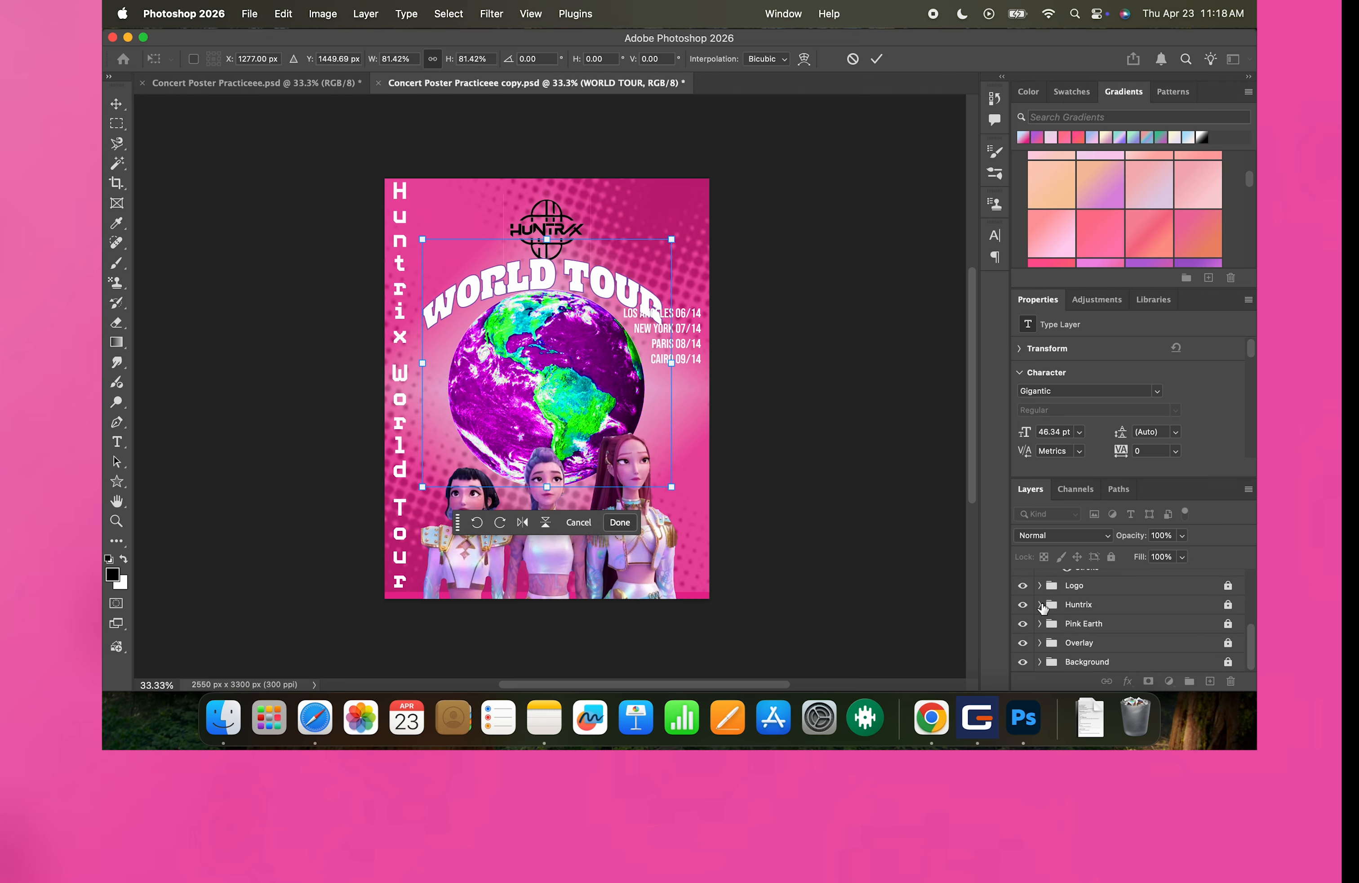
key(Return)
- Nudge the Huntrix logo upward and shift the tour dates down, clear of the heading's right end
click(556, 216)
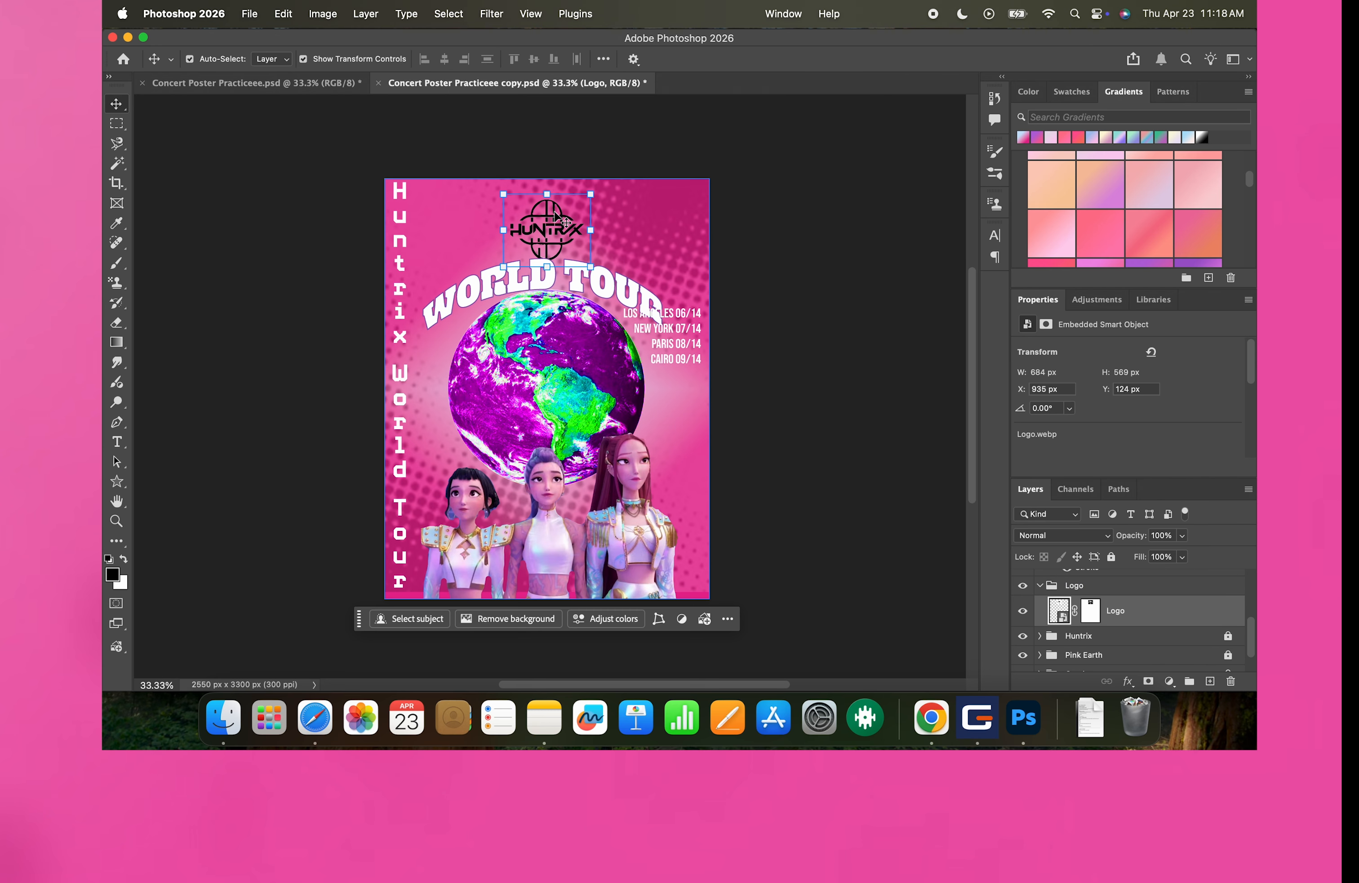
drag(555, 217, 554, 210)
click(548, 276)
key(Return)
click(671, 339)
mouse_move(661, 329)
mouse_down()
mouse_move(675, 353)
mouse_move(669, 342)
mouse_up()
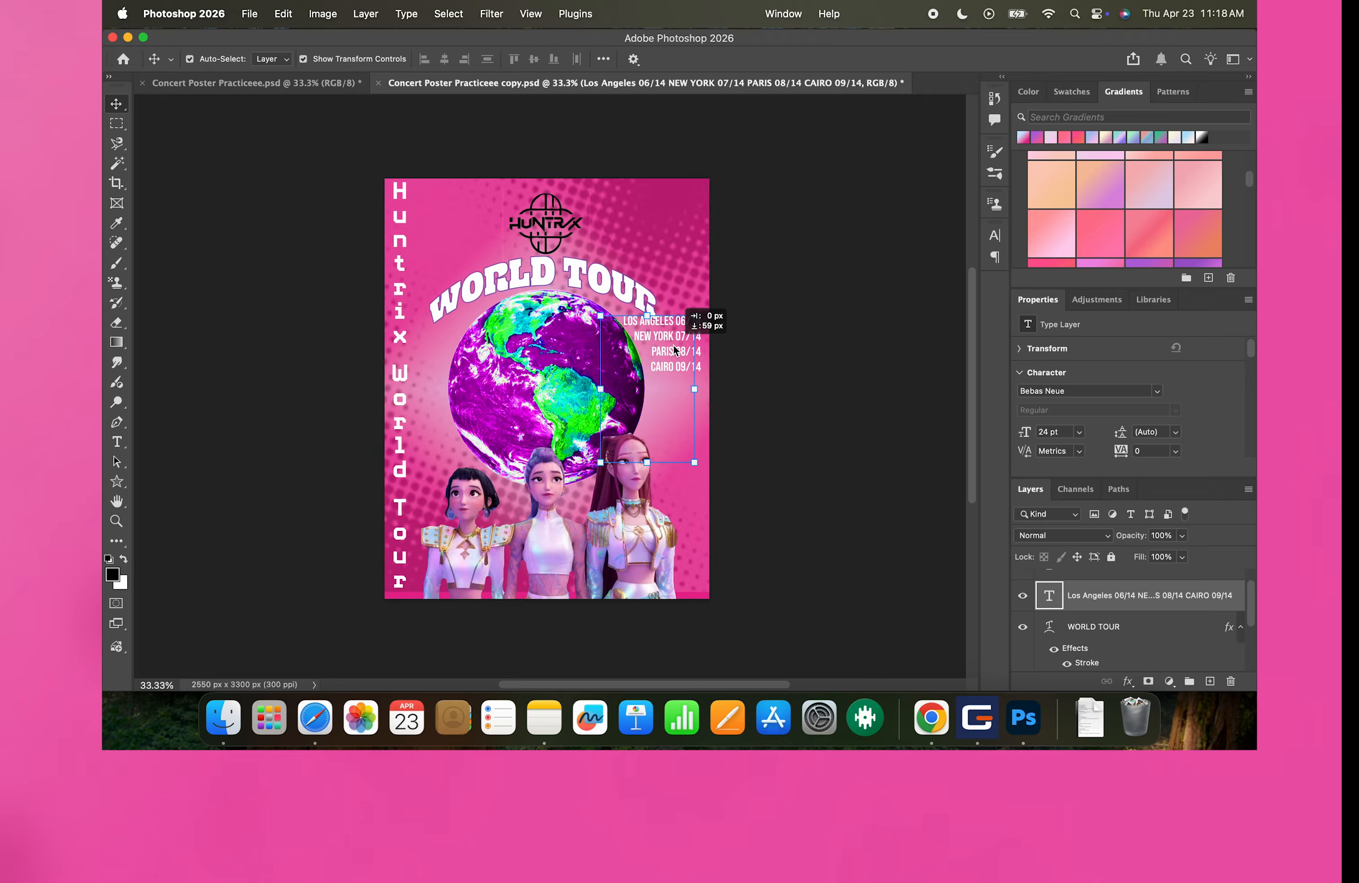
- Scale the WORLD TOUR heading to about 90% and keep it centred along the globe's upper edge
click(620, 281)
drag(620, 279, 621, 278)
drag(665, 472, 640, 448)
drag(607, 283, 620, 287)
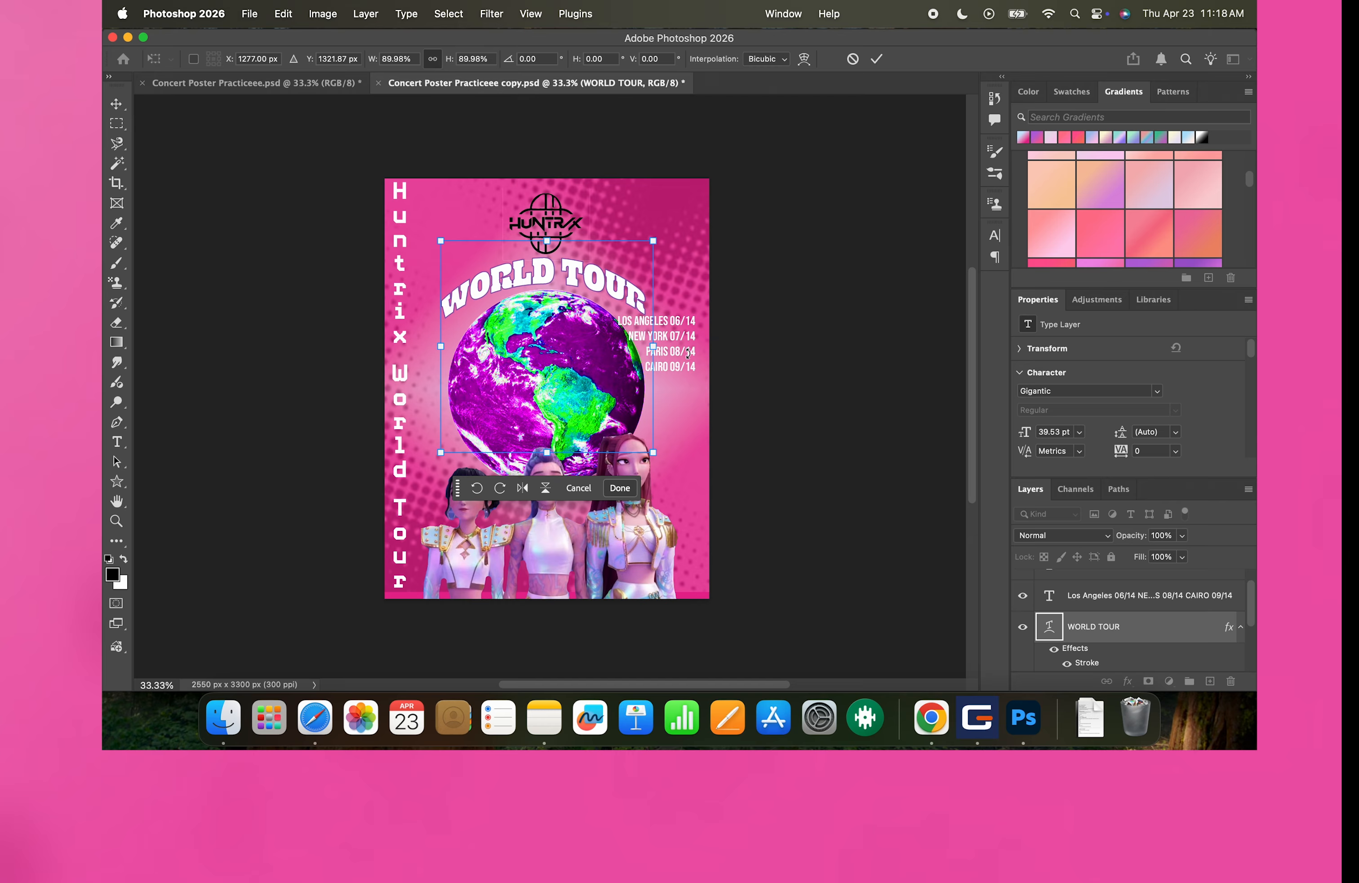
click(620, 488)
click(812, 471)
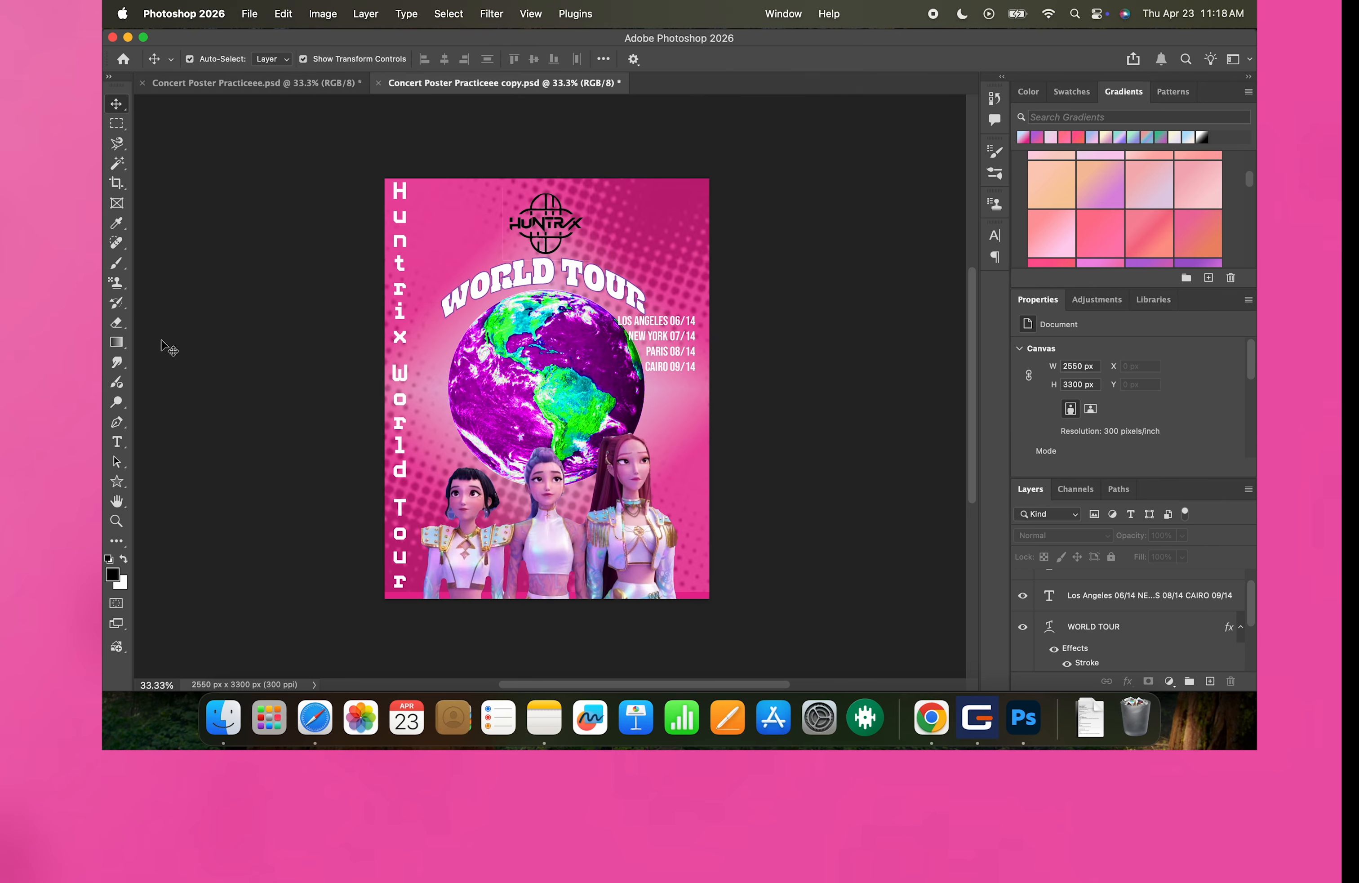
- Add a text box across the top of the poster reading "TICKETS" and set its size to 18 pt
click(117, 442)
drag(441, 187, 768, 300)
text(TICKETS)
drag(503, 197, 435, 195)
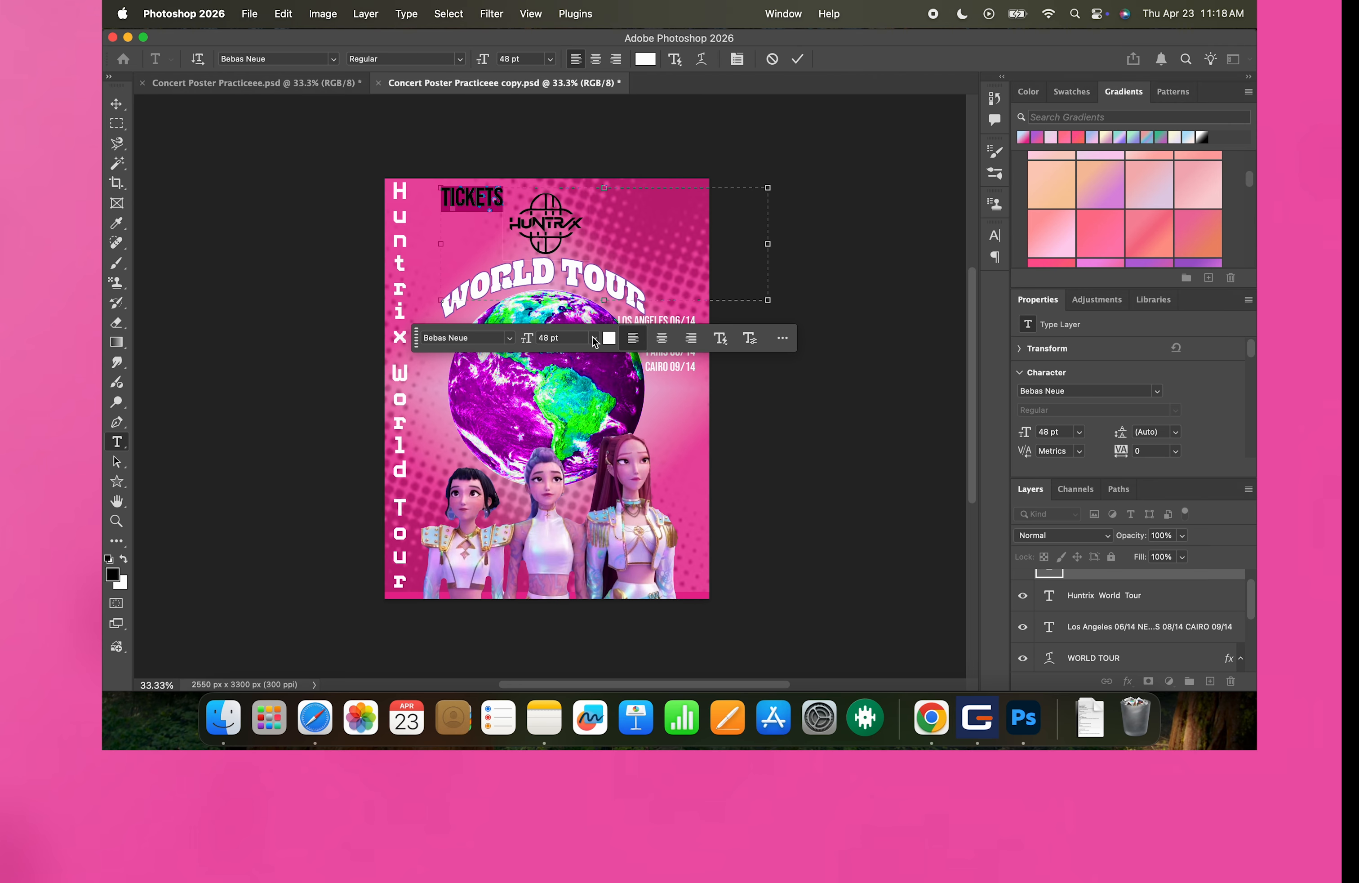
click(594, 338)
click(576, 492)
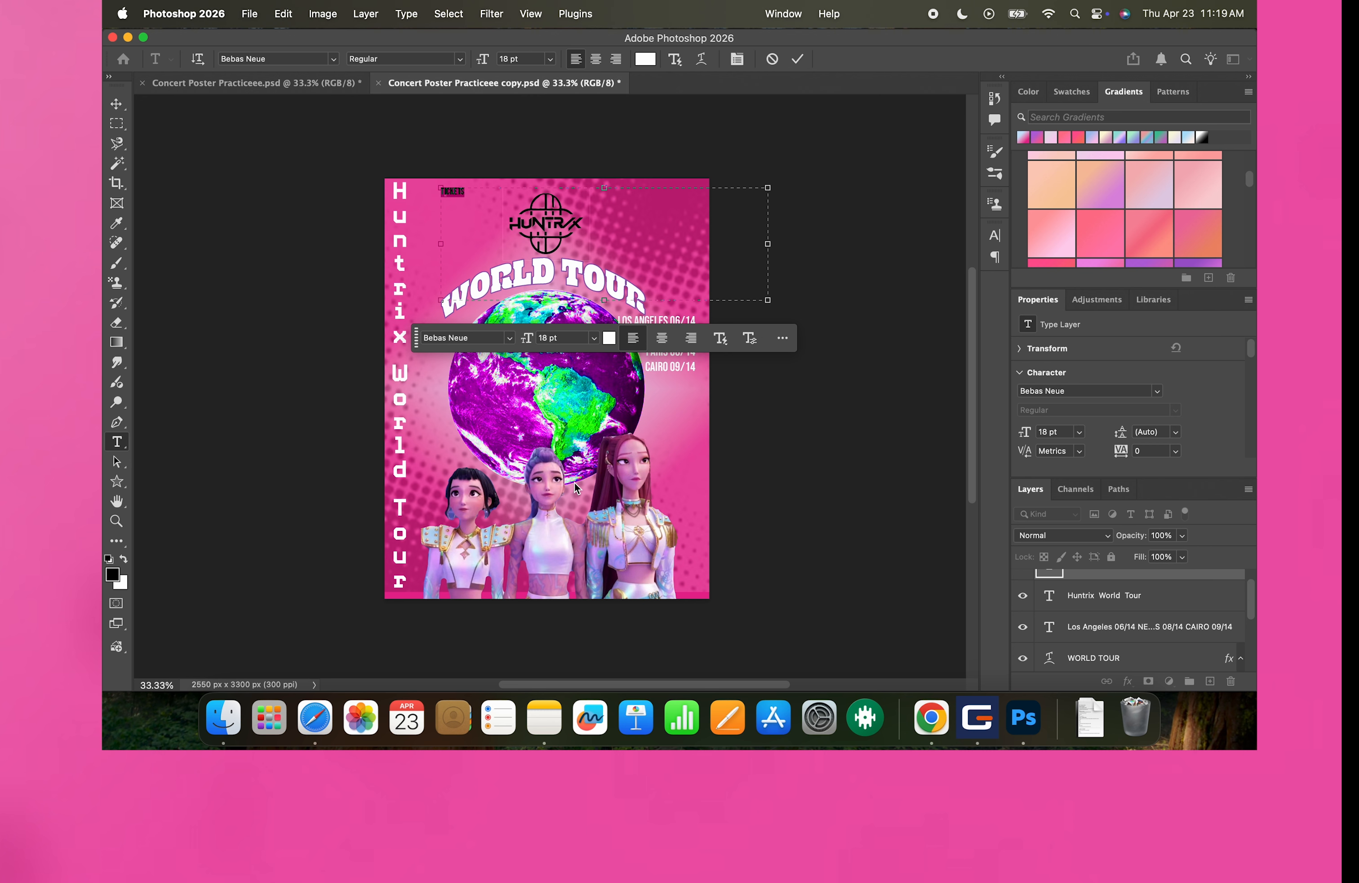
- Replace the ticket text with "TICKETS AVAILABLE AT: HUNTRIXWORLDTOUR.COM" and enlarge its text box
key(BackSpace)
text(TICKETS AVAILABLE AT: HUNTRIXWORLDTOUR.COM)
drag(768, 300, 891, 338)
- Recolour the ticket text to turquoise #0affc6 sampled from the globe and nudge it slightly toward the poster's upper edge
key(super+a)
click(671, 376)
drag(911, 402, 811, 490)
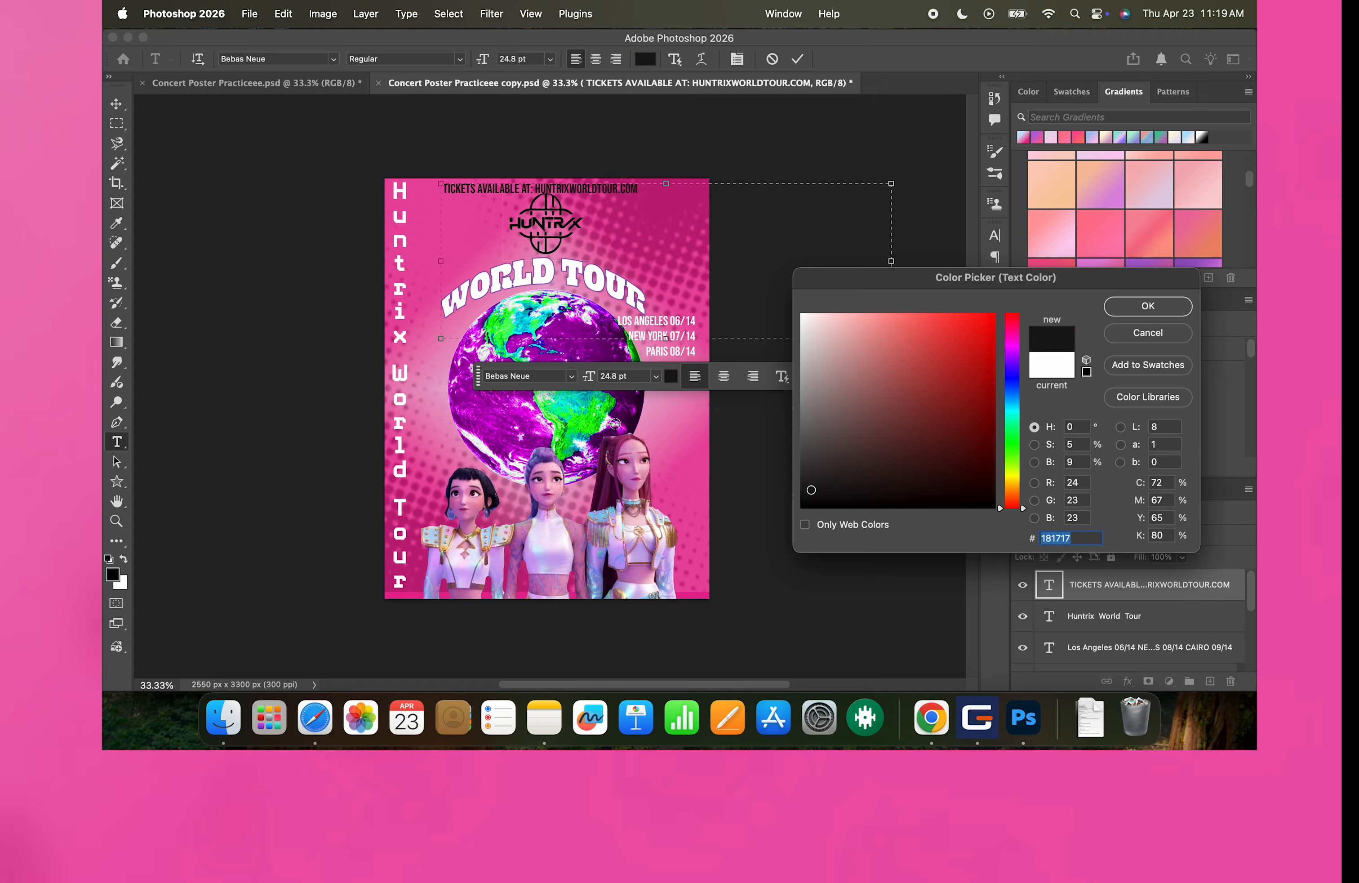
click(571, 420)
click(565, 404)
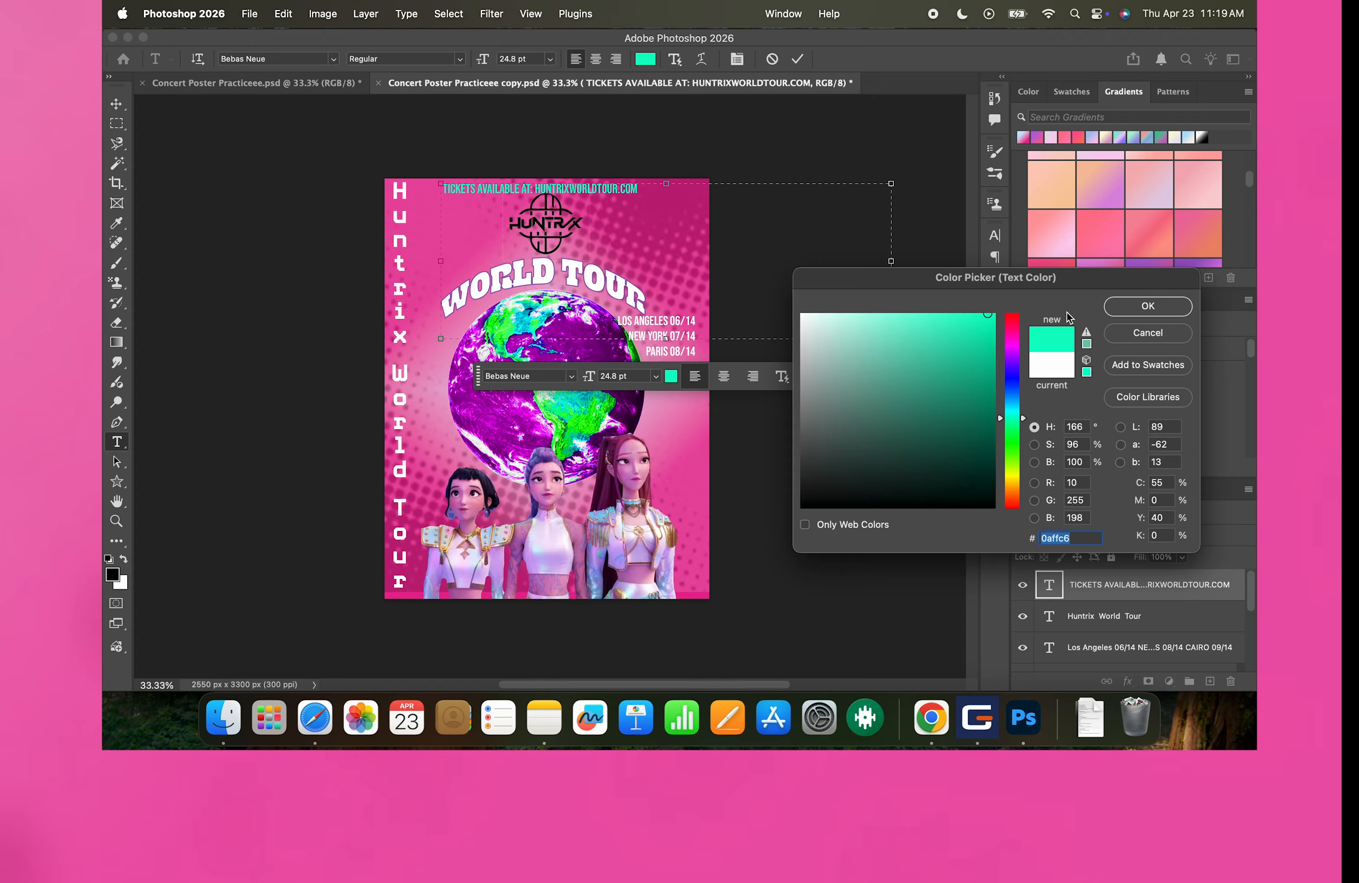
click(1130, 304)
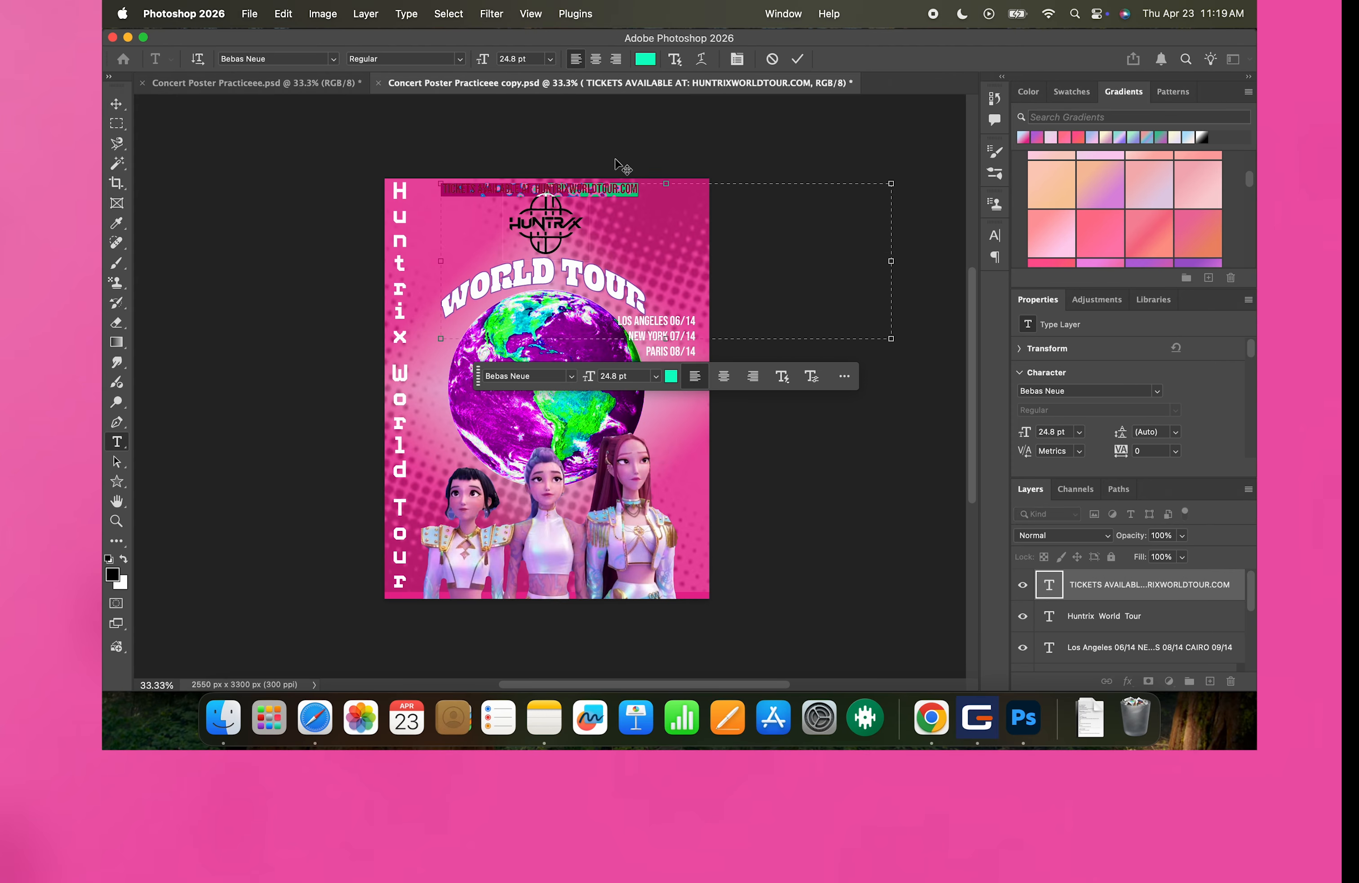
click(117, 104)
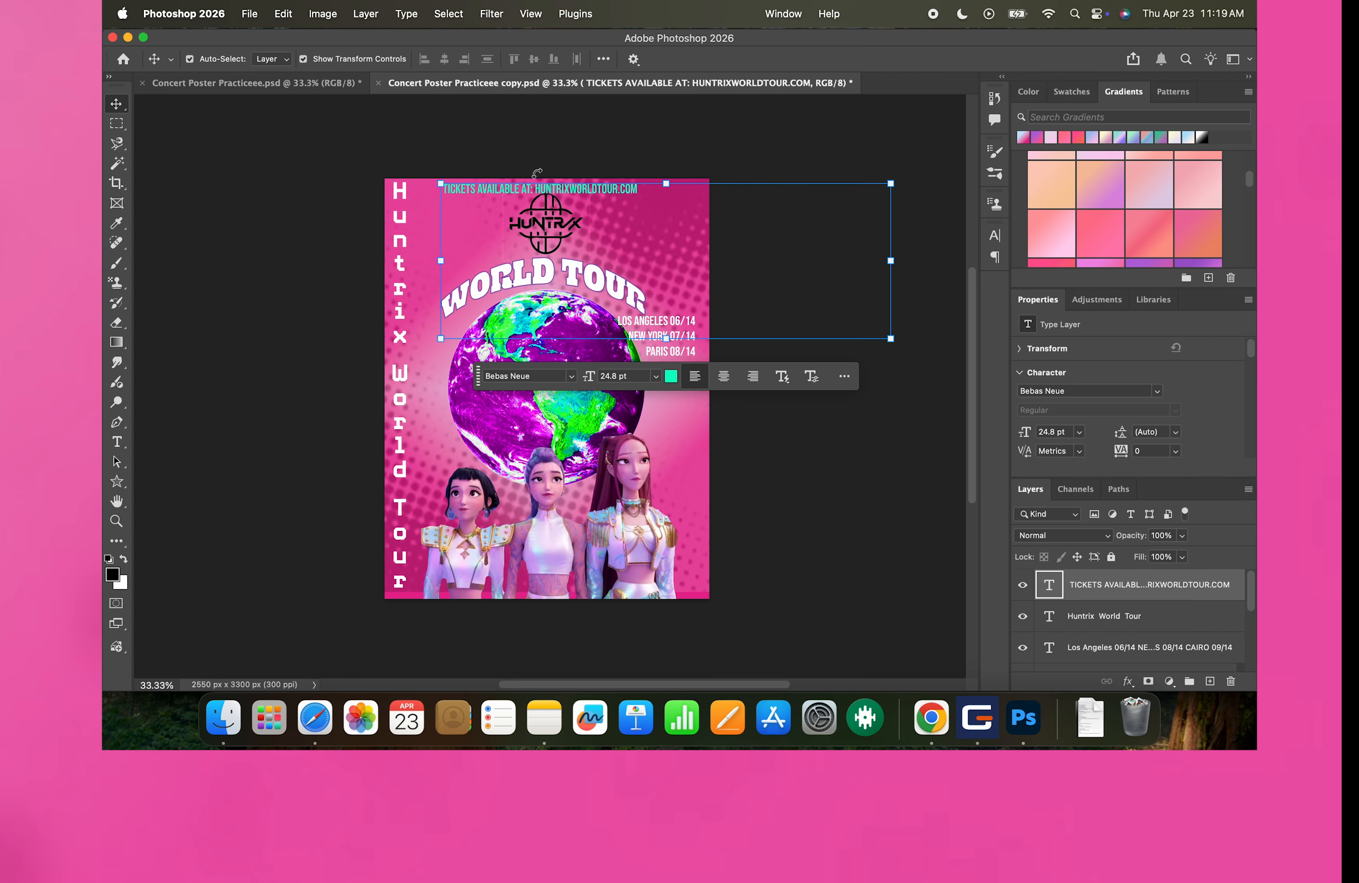
drag(537, 190, 534, 188)
click(730, 165)
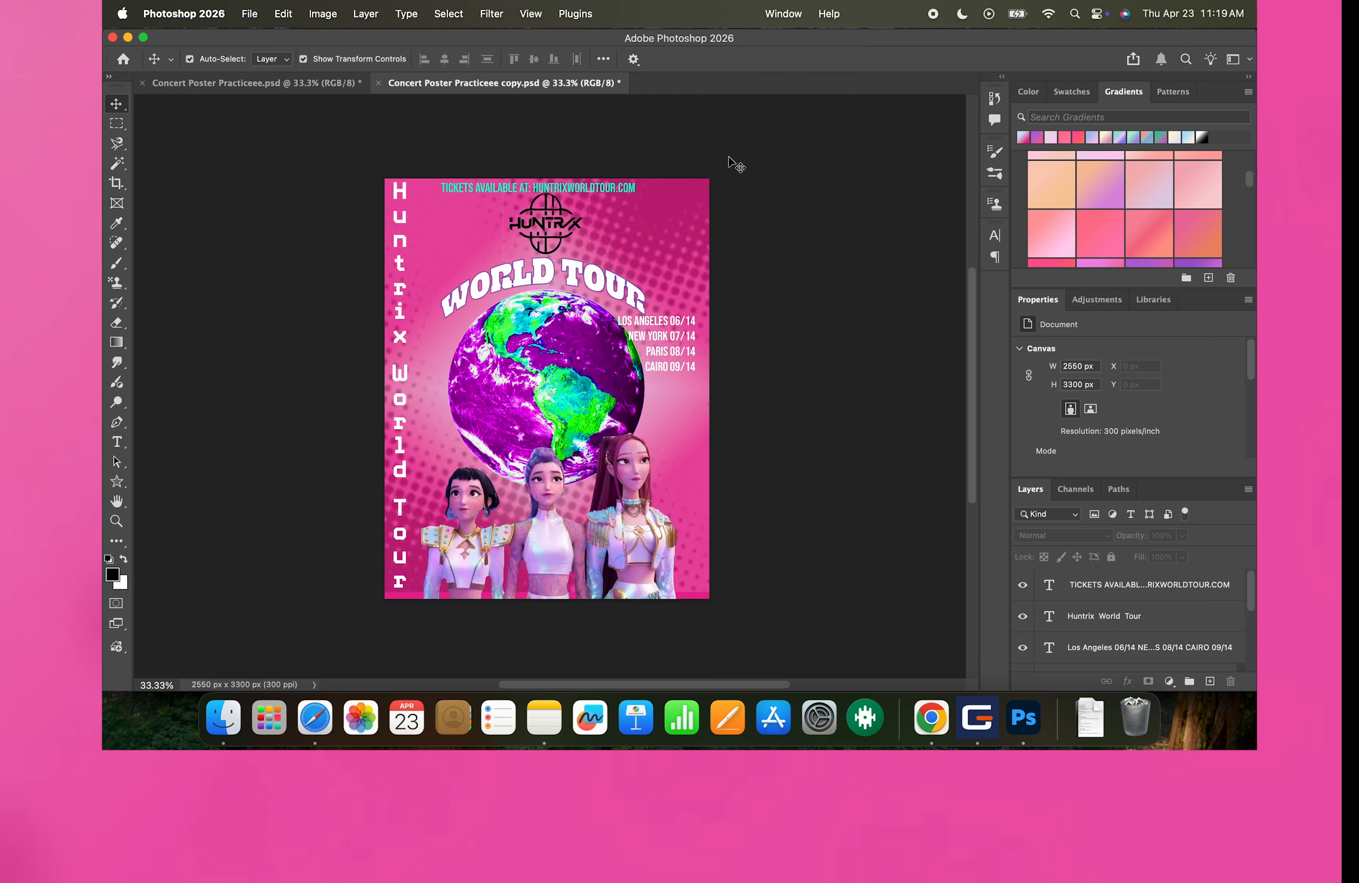
double_click(1236, 587)
scroll(701, 489, down, 5)
scroll(701, 488, up, 3)
scroll(700, 489, down, 3)
scroll(702, 489, up, 4)
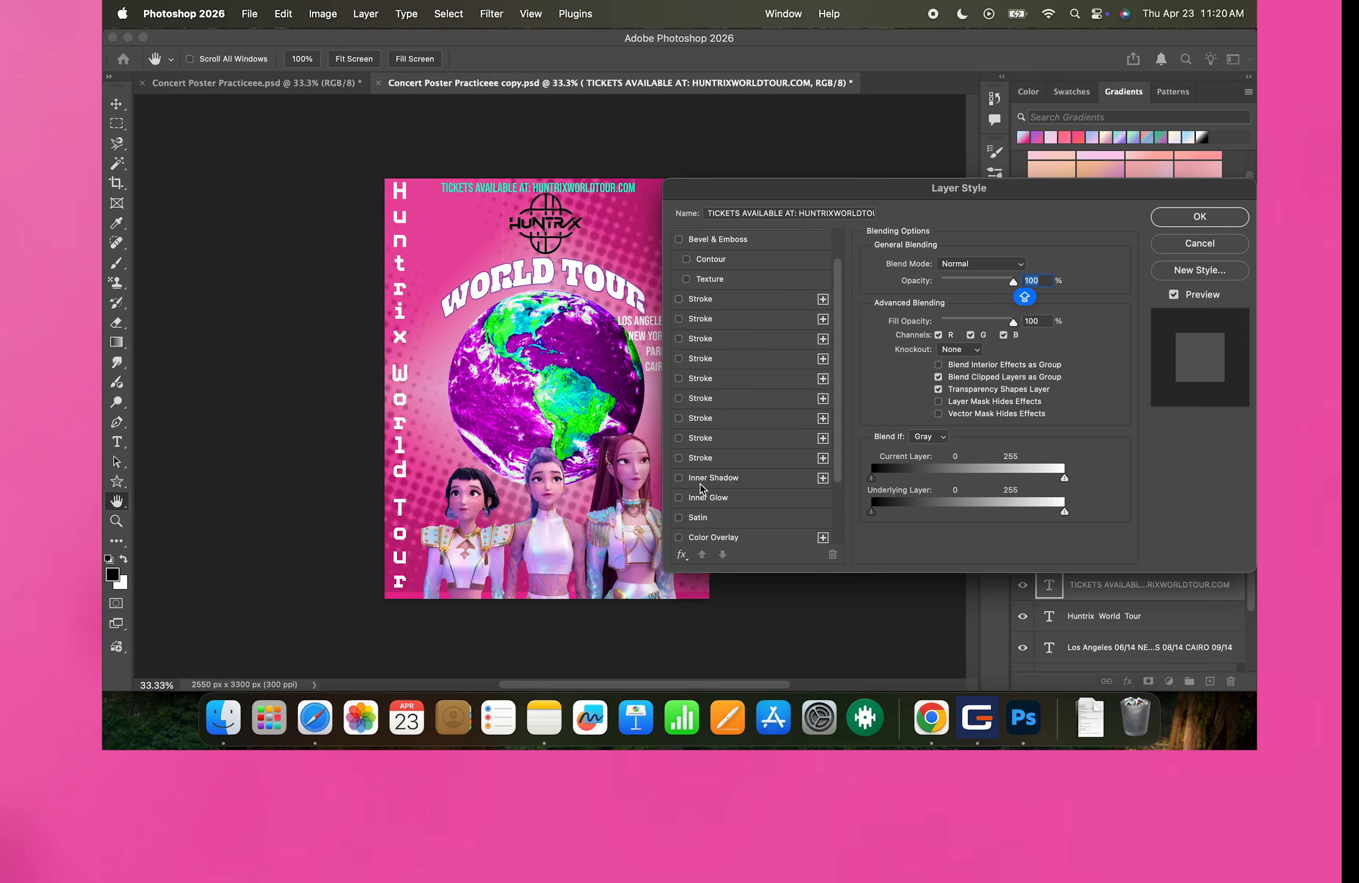
scroll(702, 489, down, 3)
click(1186, 244)
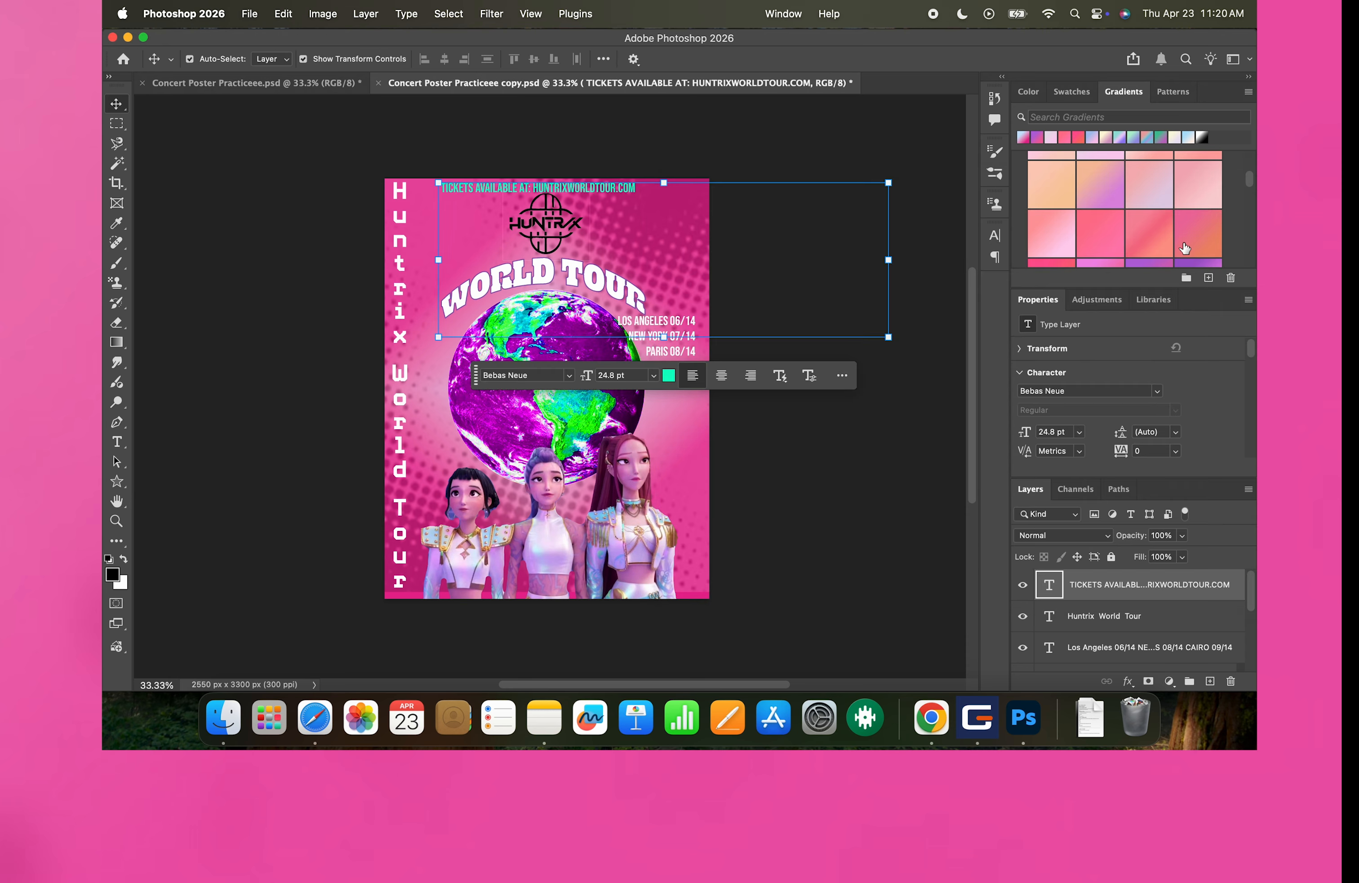
- Enable a Gradient Overlay on the WORLD TOUR heading and open its gradient for editing
double_click(632, 298)
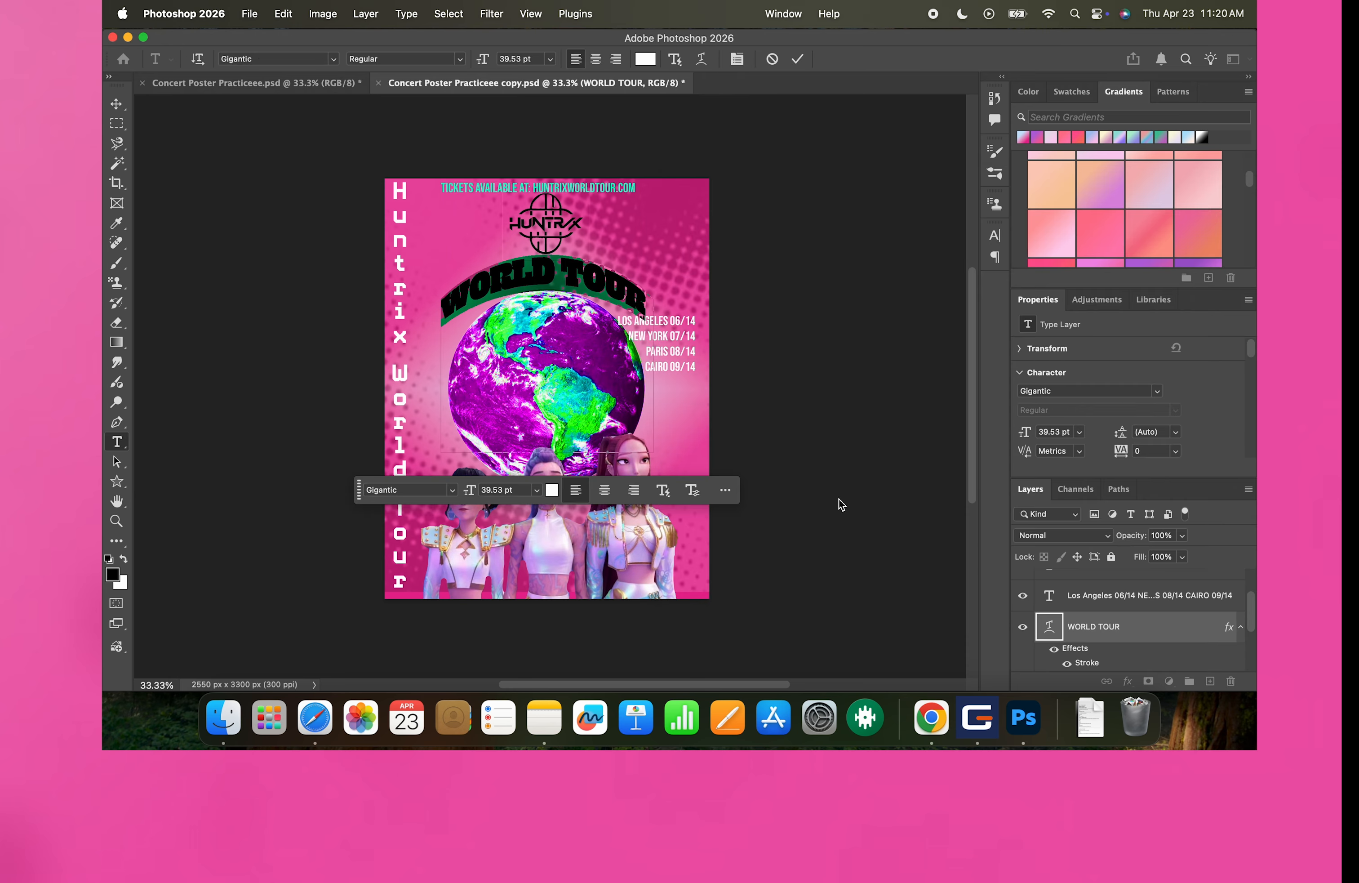
right_click(1075, 633)
click(950, 235)
scroll(721, 343, down, 3)
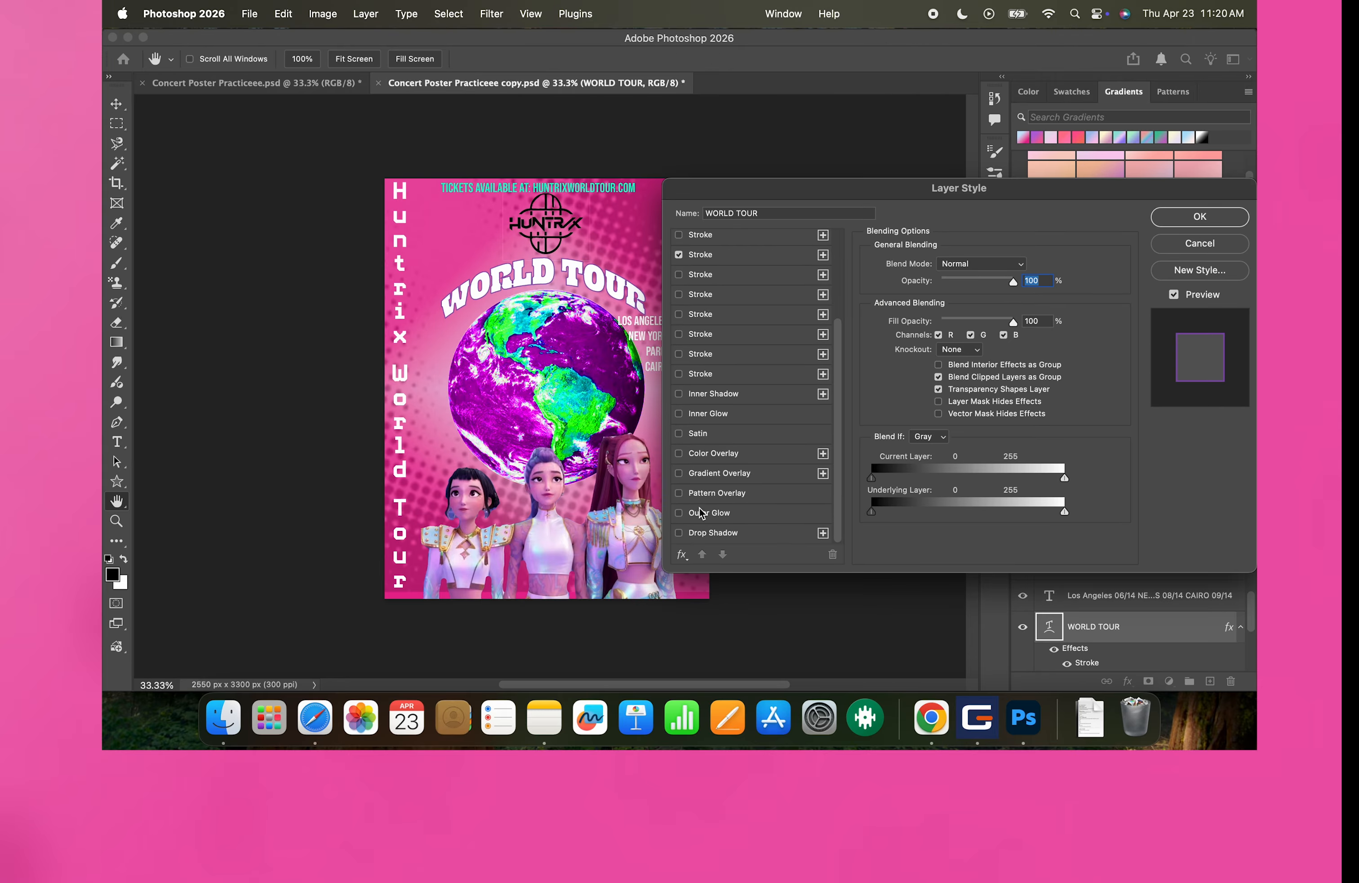
click(679, 472)
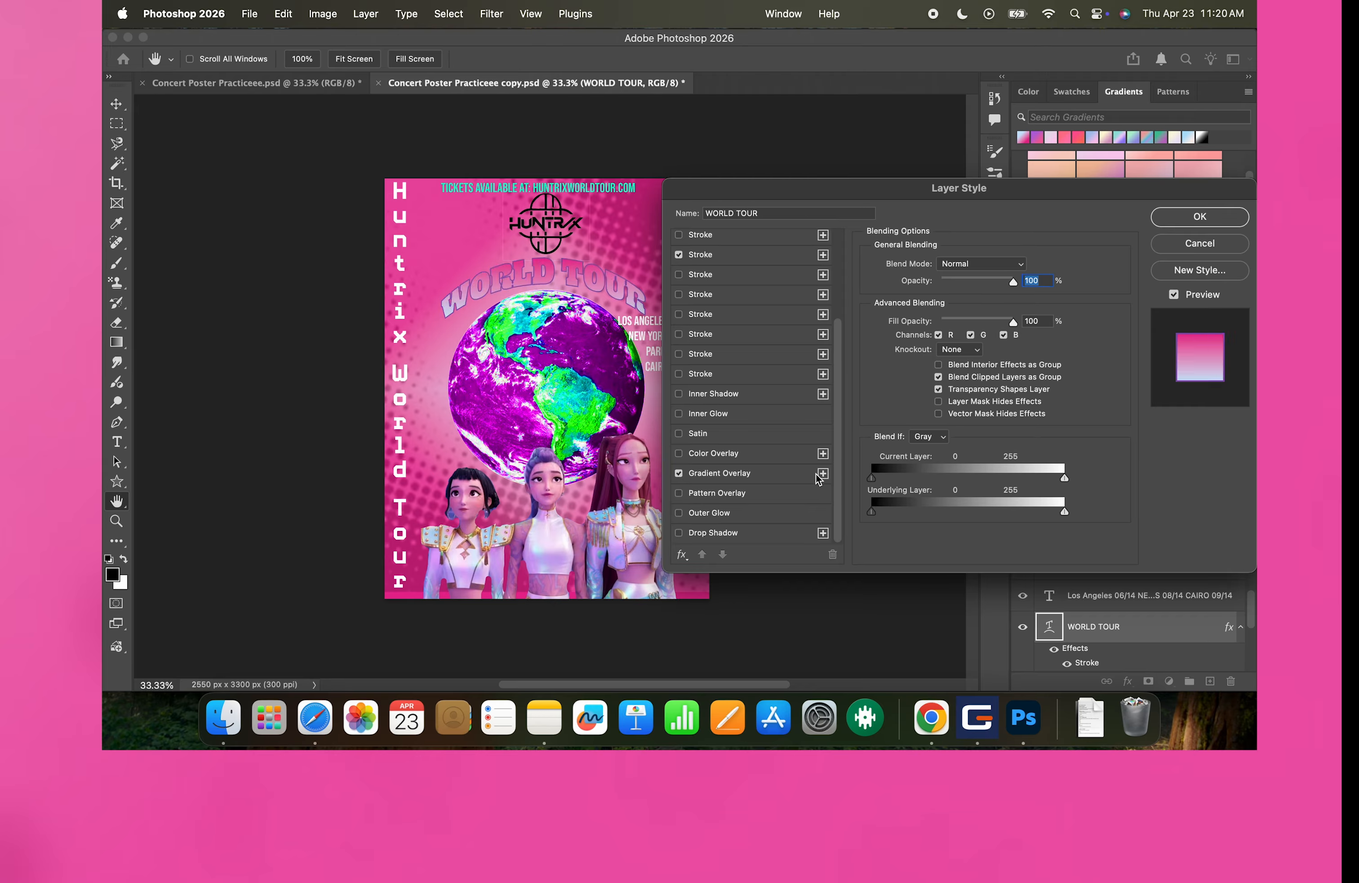
click(720, 472)
click(958, 299)
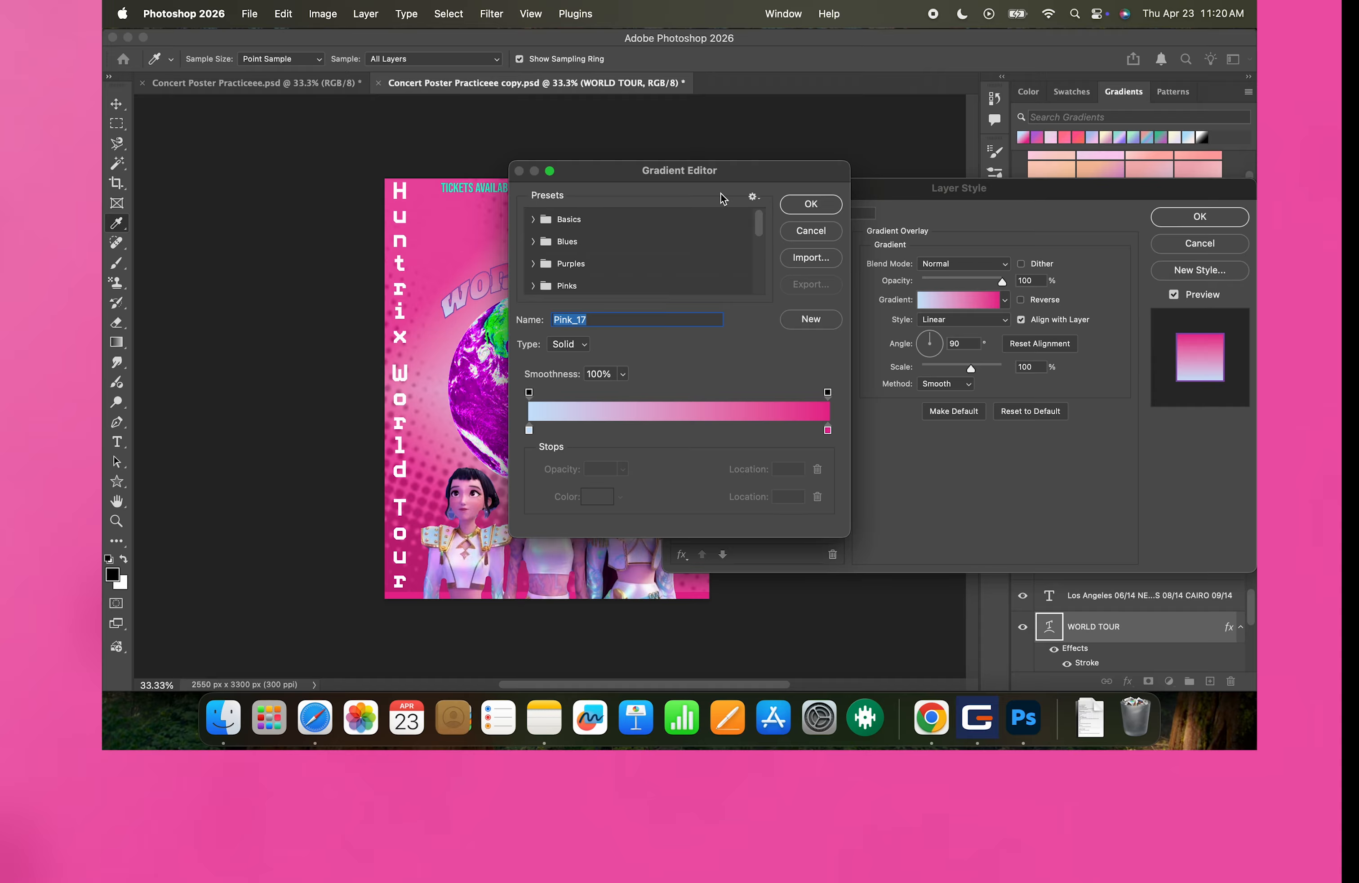
- Set the heading's gradient stops to green and purple sampled from the globe, and apply the layer style
drag(725, 166, 906, 166)
double_click(711, 431)
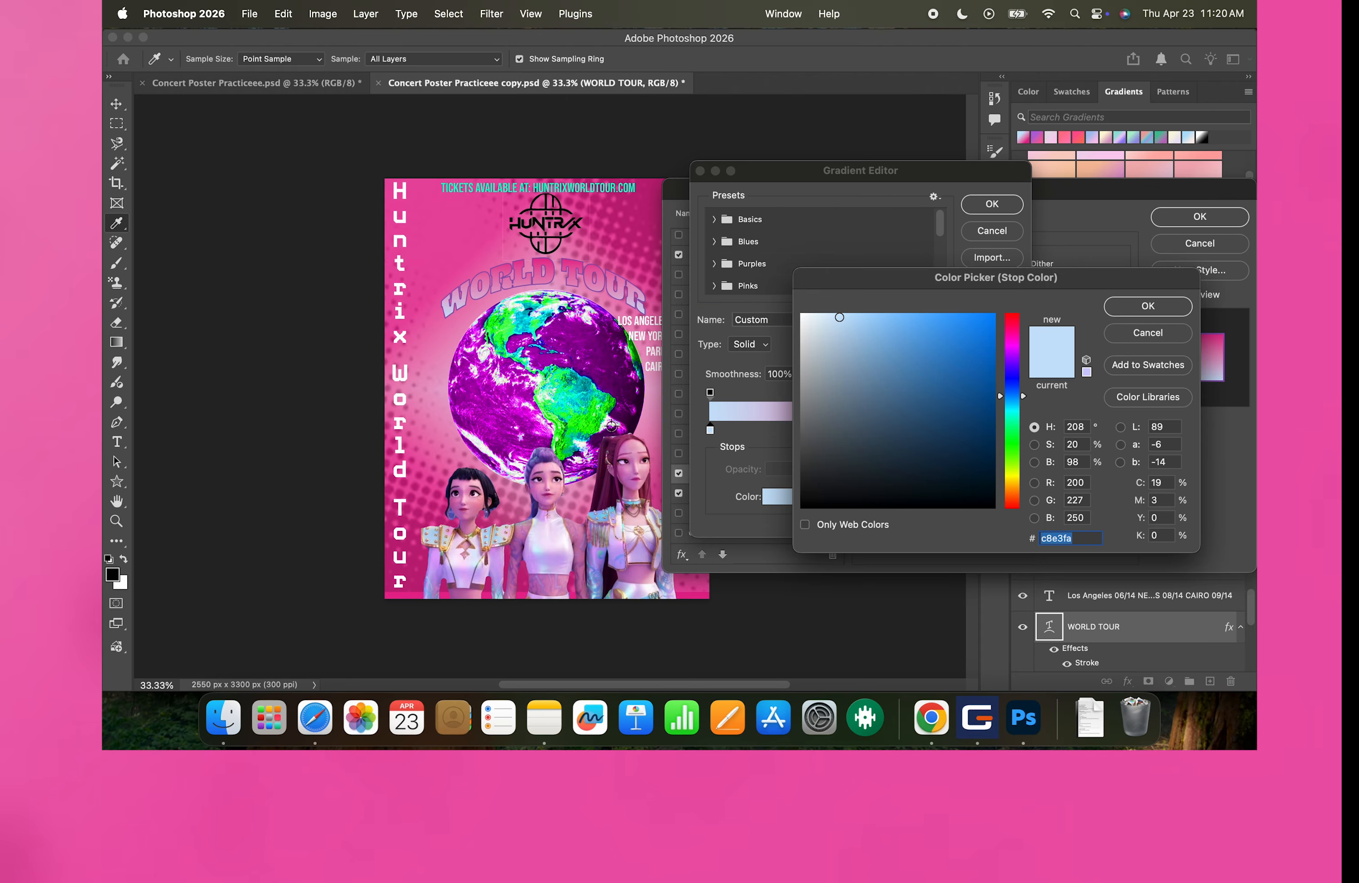
click(582, 427)
click(1148, 306)
double_click(1010, 429)
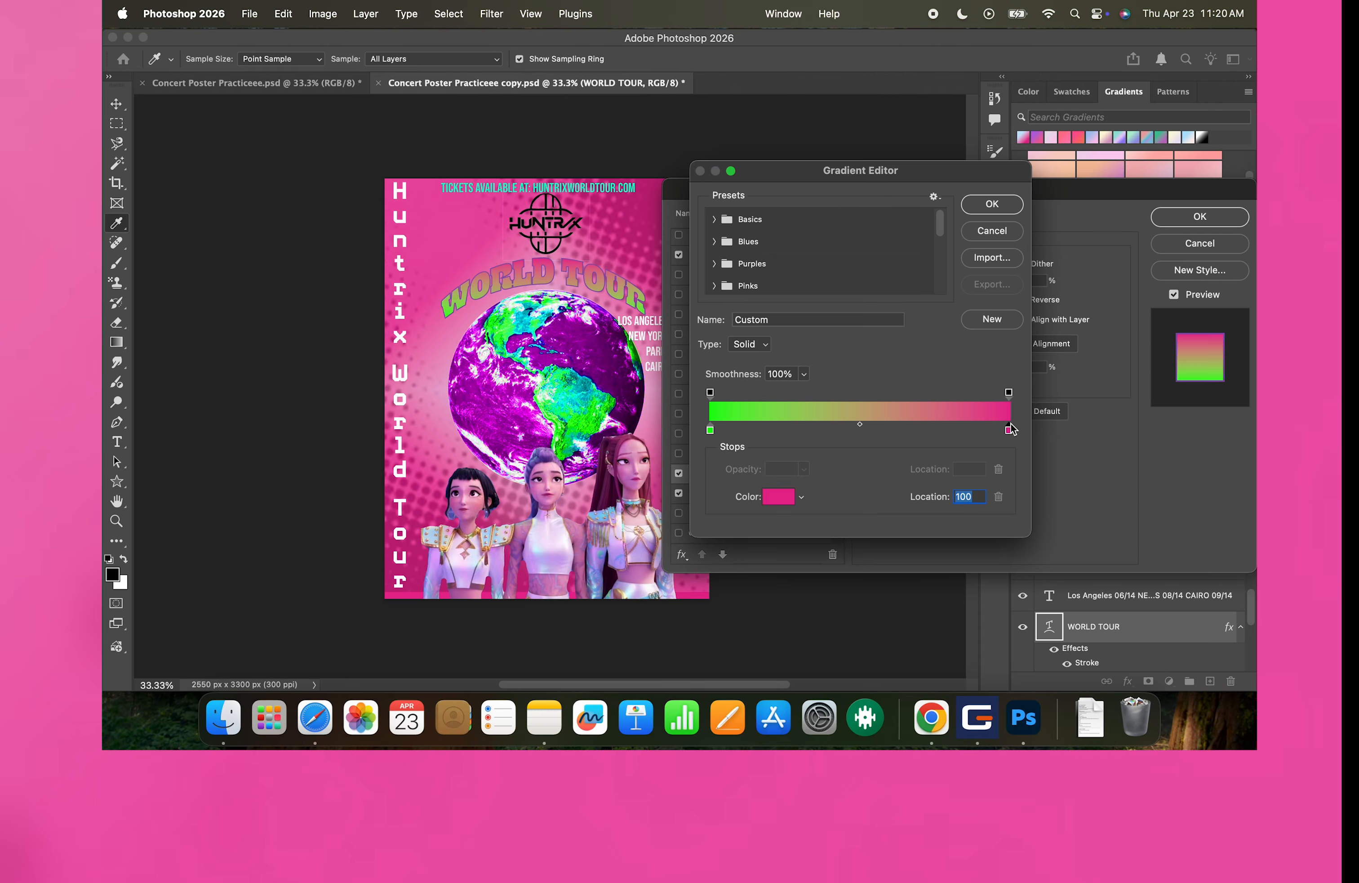
click(582, 348)
click(1148, 306)
click(992, 203)
click(1200, 216)
- Try Bevel & Emboss, Texture and Stroke effects on the tour dates text
right_click(1107, 592)
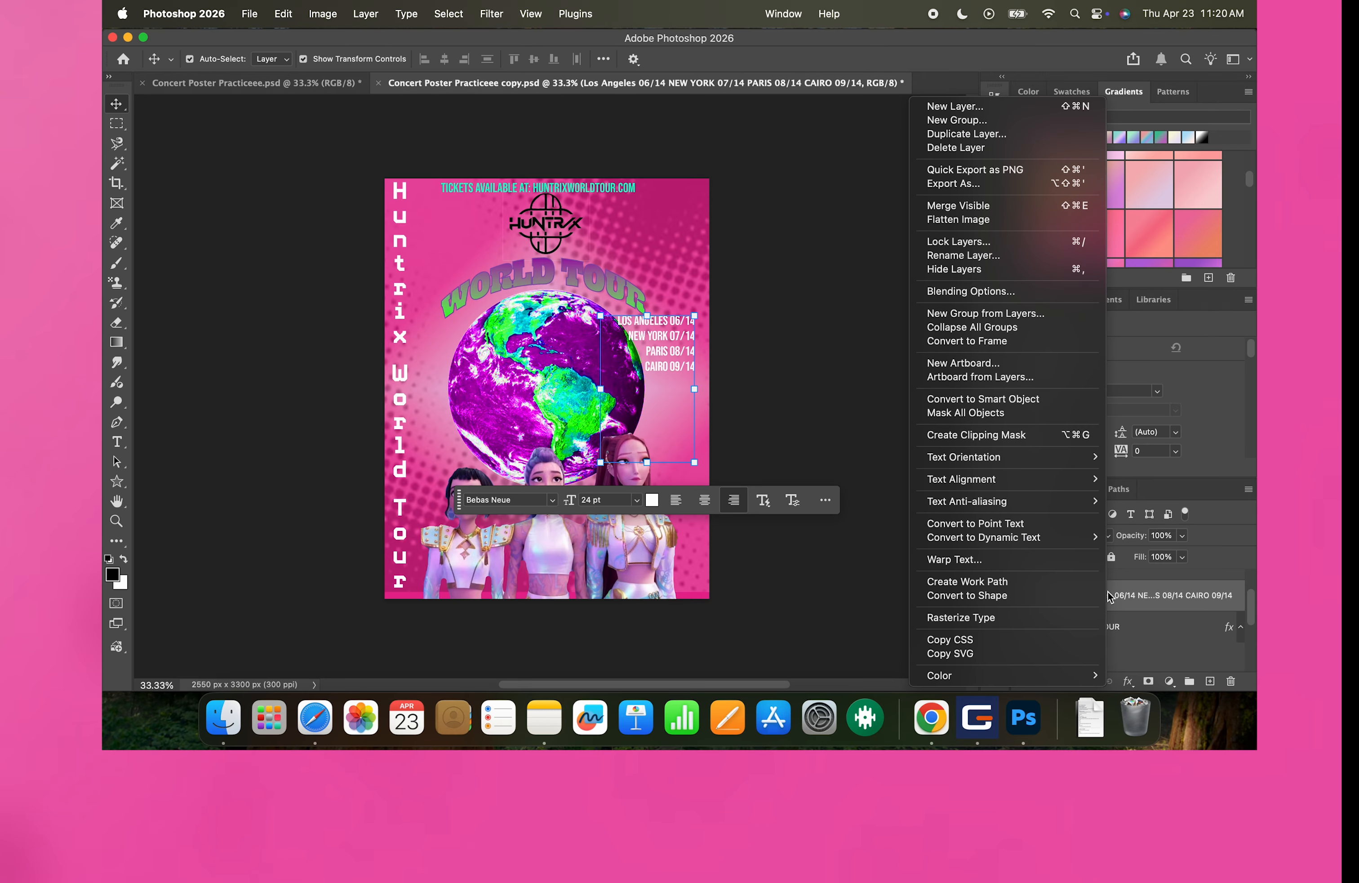
click(1024, 297)
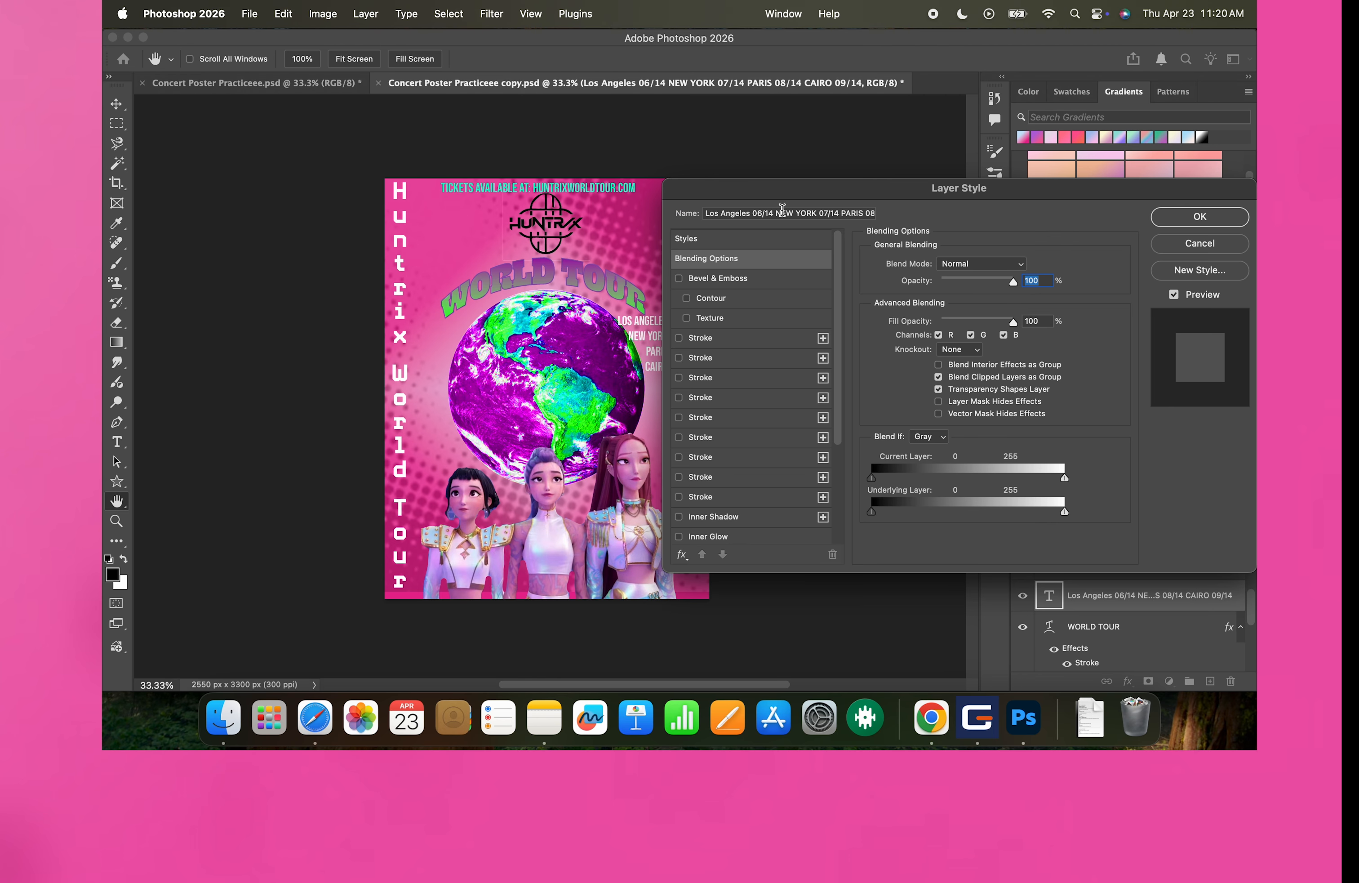
drag(780, 199, 837, 203)
click(738, 281)
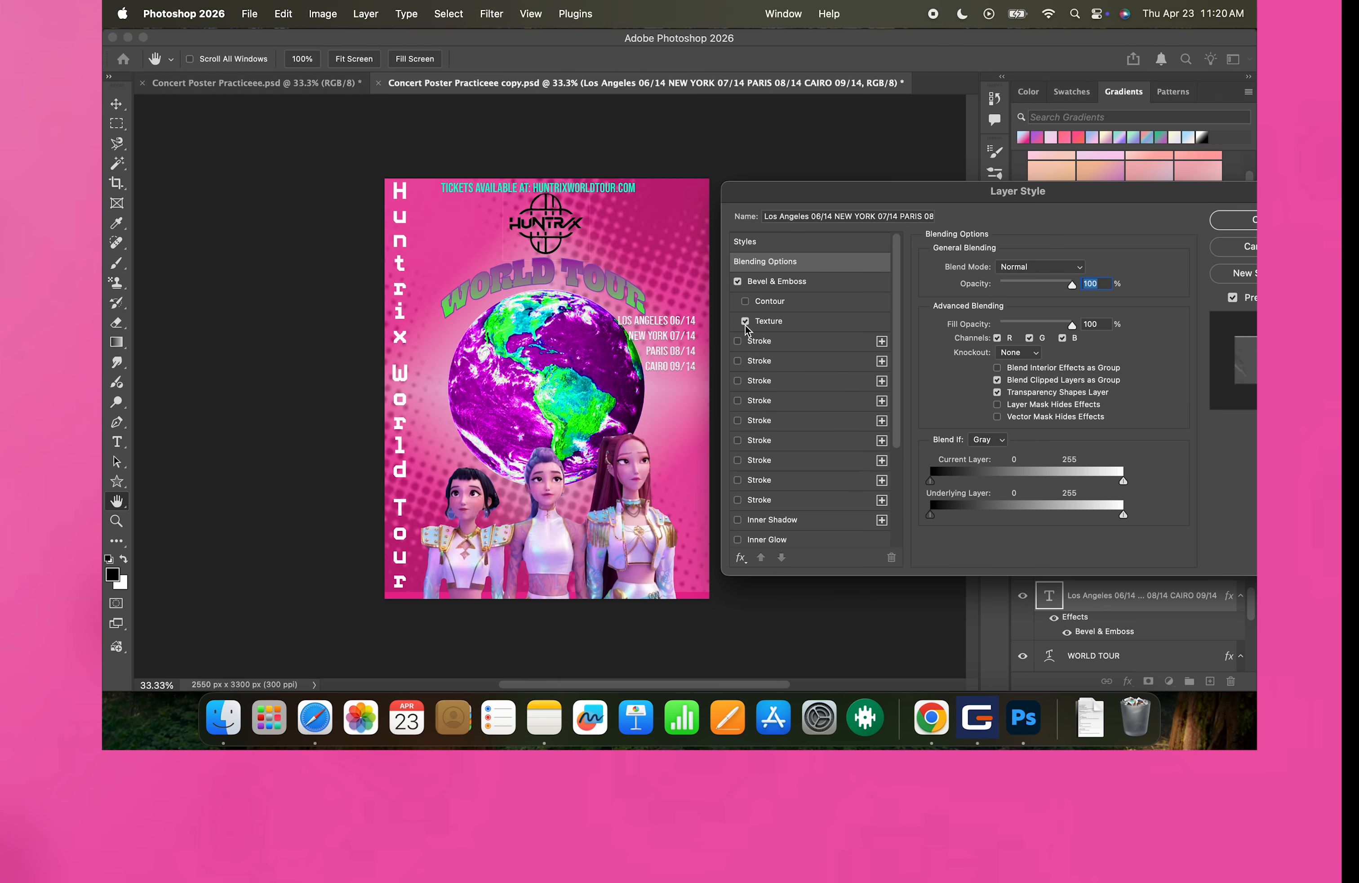
click(759, 479)
click(737, 480)
- Try a red Color Overlay on the tour dates, including a second overlay instance, and disable both
scroll(803, 481, down, 3)
click(738, 515)
click(882, 515)
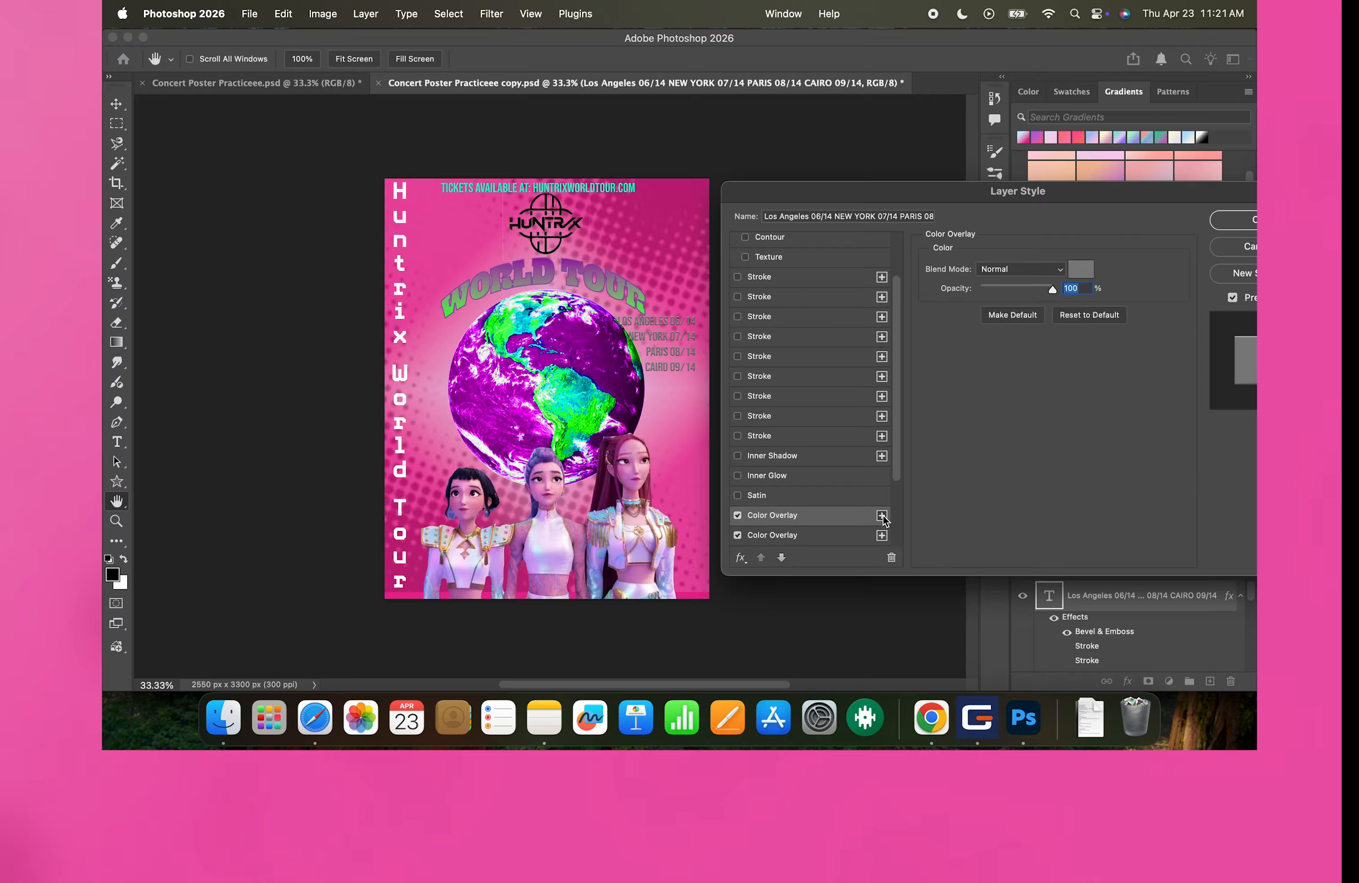
click(1080, 271)
click(999, 307)
click(1119, 311)
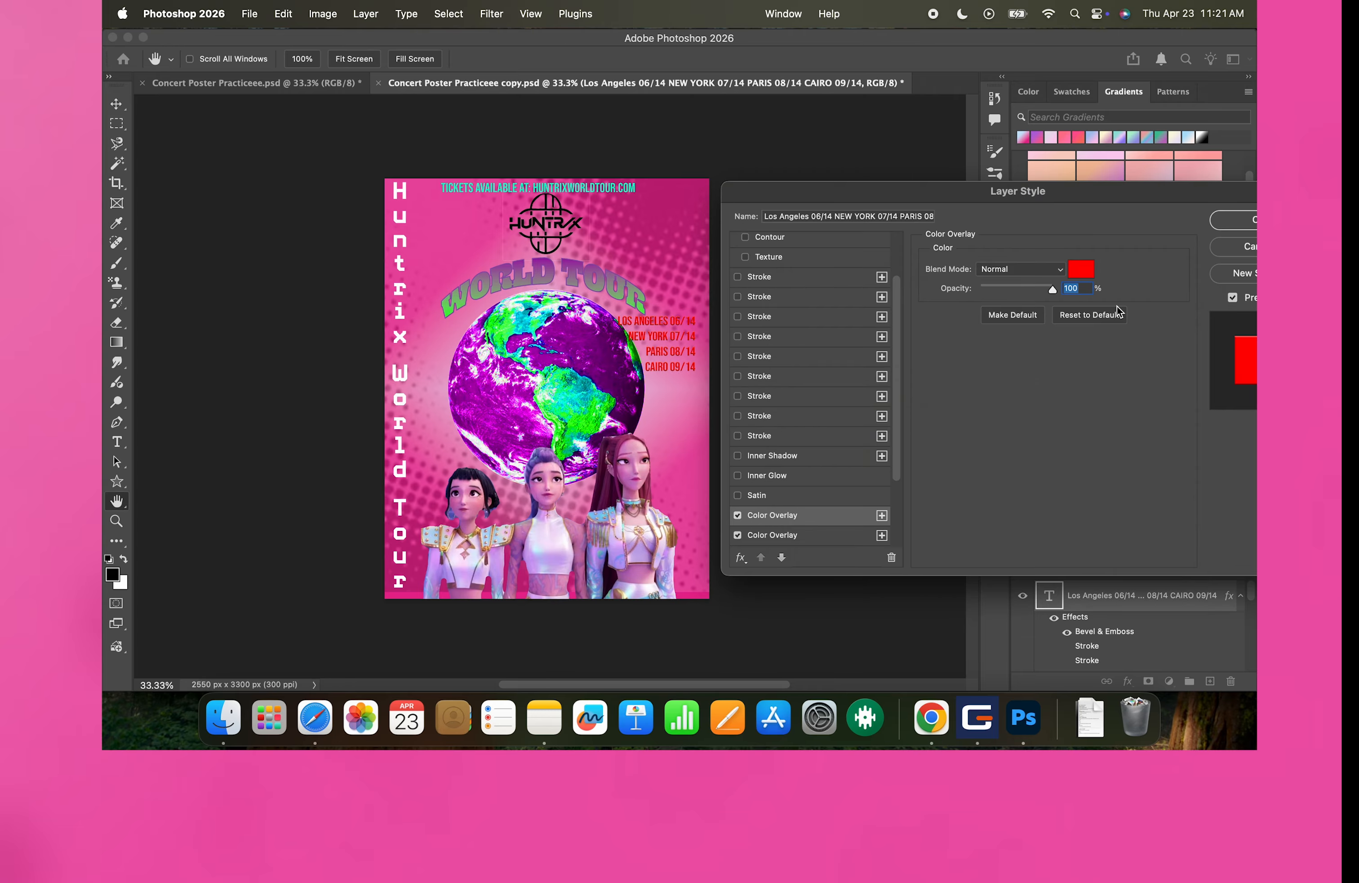
click(738, 514)
scroll(744, 505, down, 3)
click(738, 437)
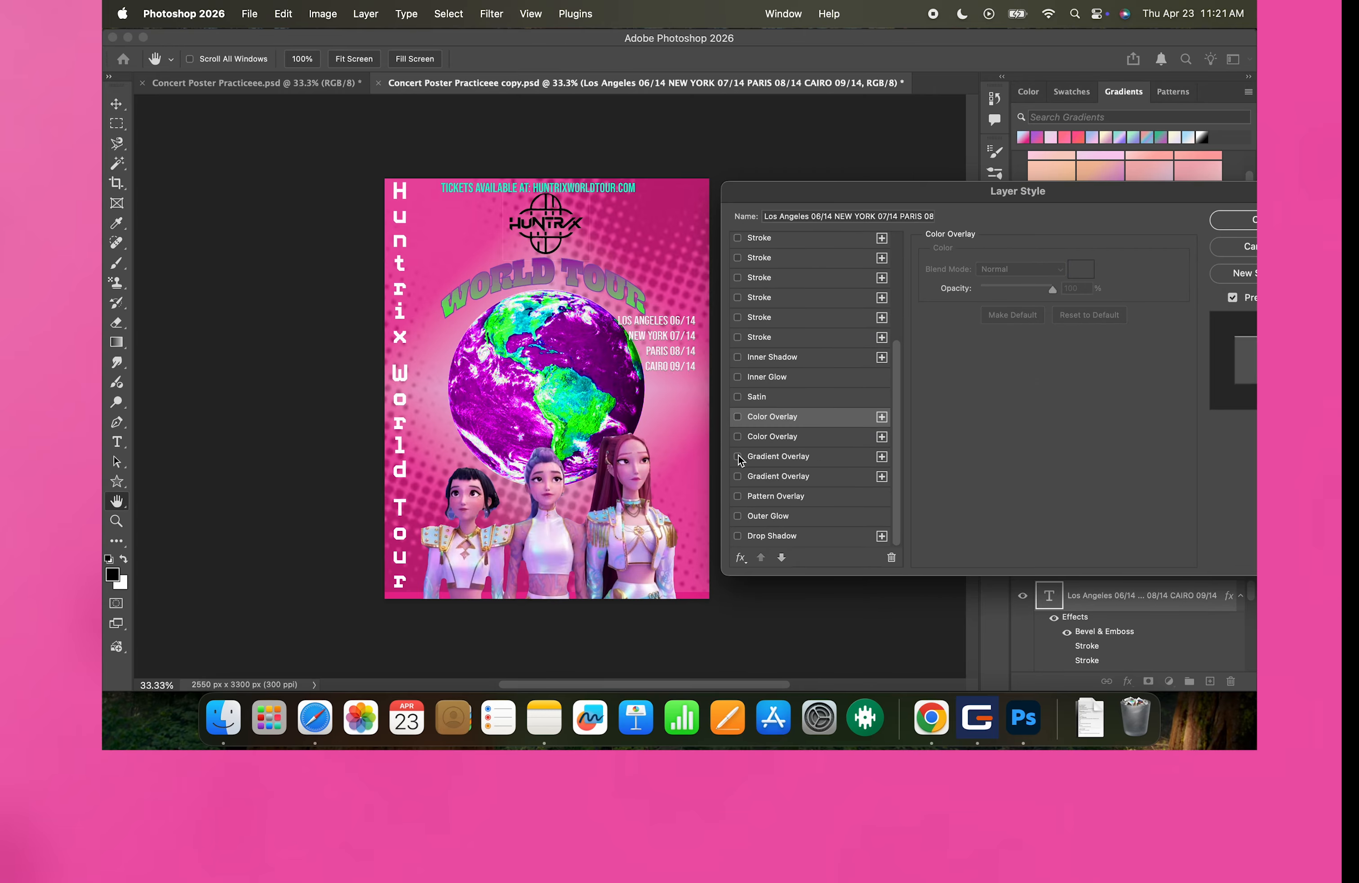
- Try the Gradient Overlay, Pattern Overlay, Outer Glow and Drop Shadow effects on the tour dates one by one
click(738, 457)
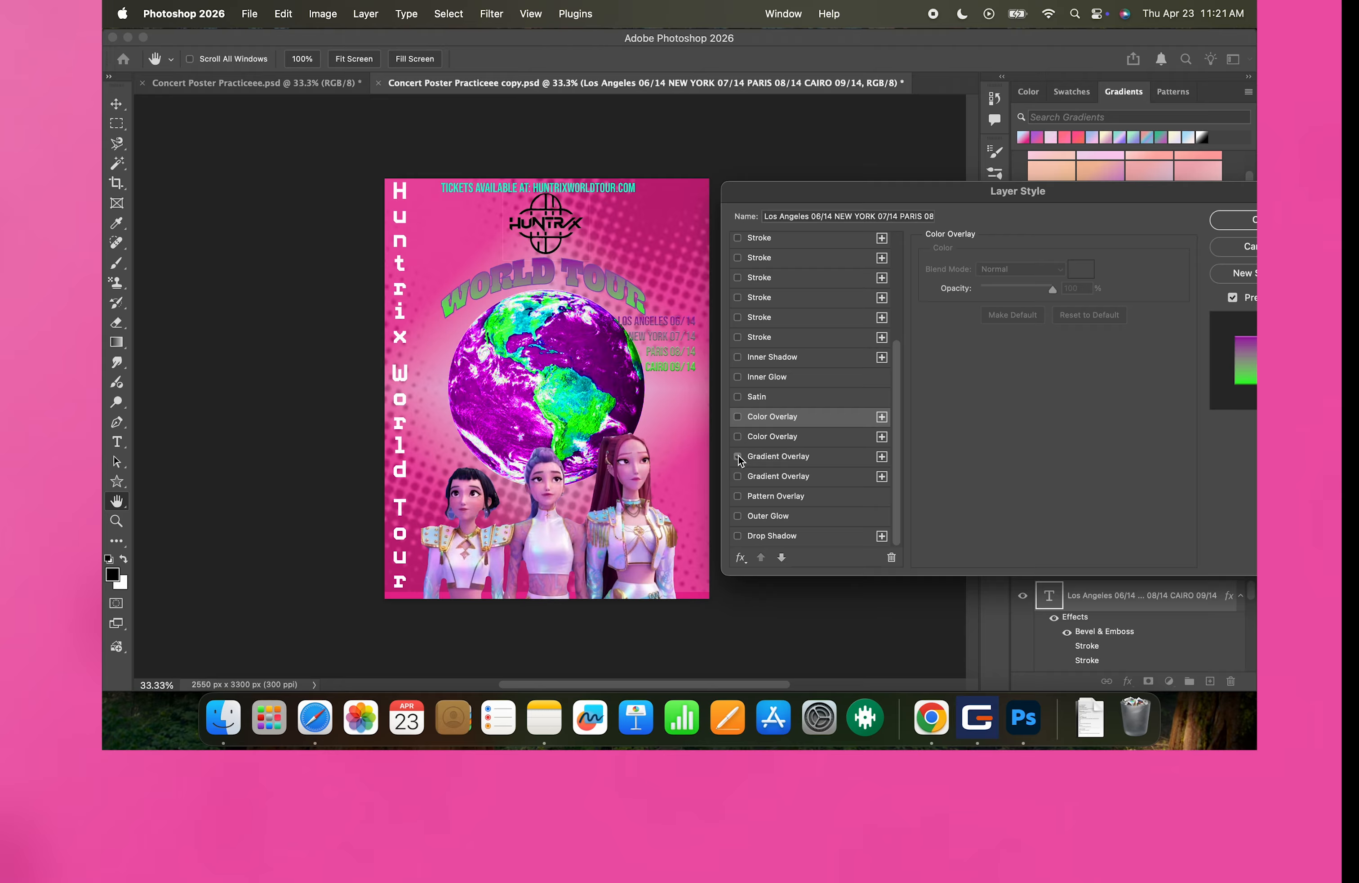
click(737, 457)
click(737, 477)
click(738, 477)
click(738, 495)
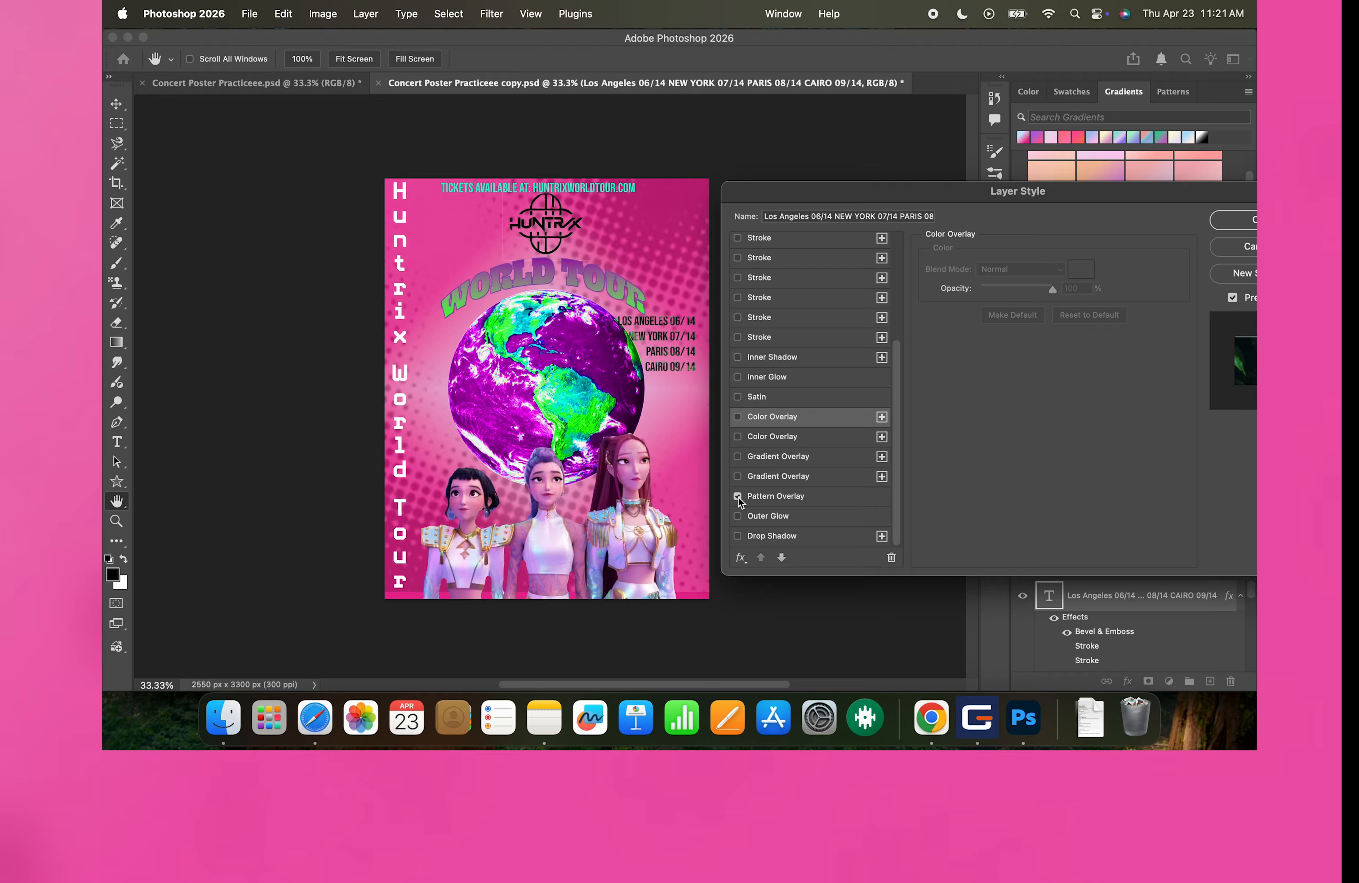
scroll(1239, 371, right, 2)
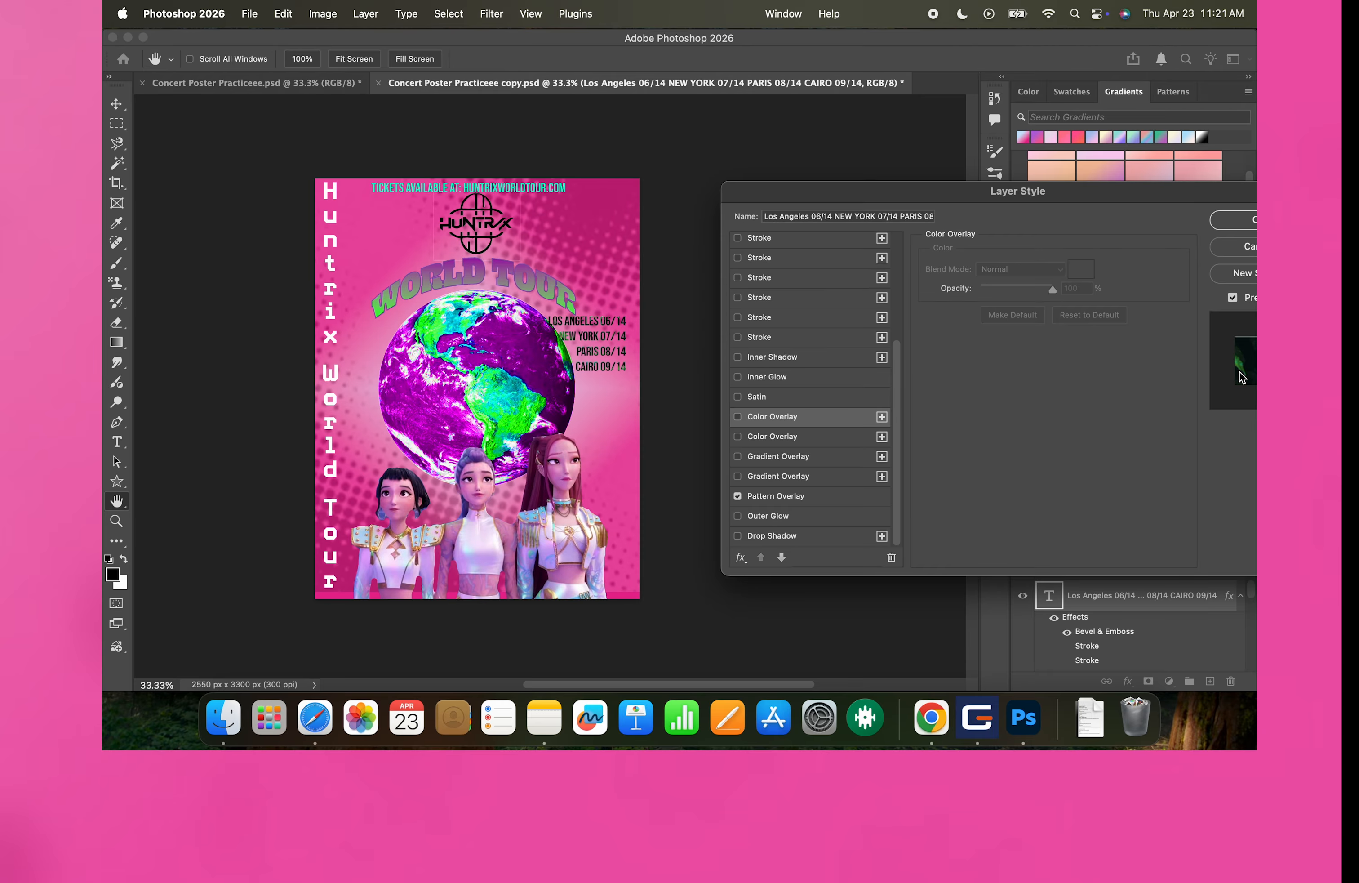
drag(1131, 199, 1030, 198)
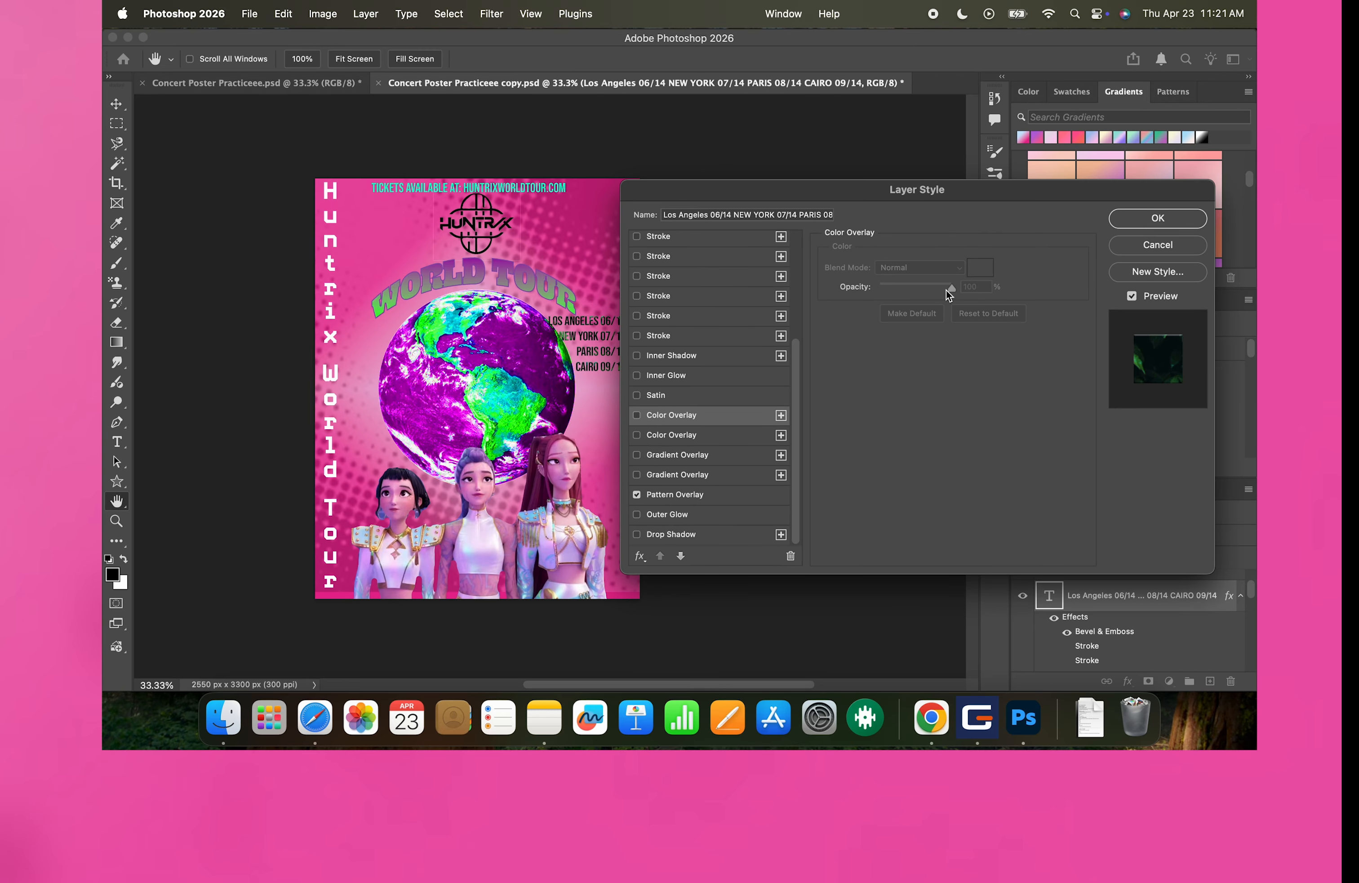
click(637, 495)
click(636, 514)
click(636, 534)
click(636, 535)
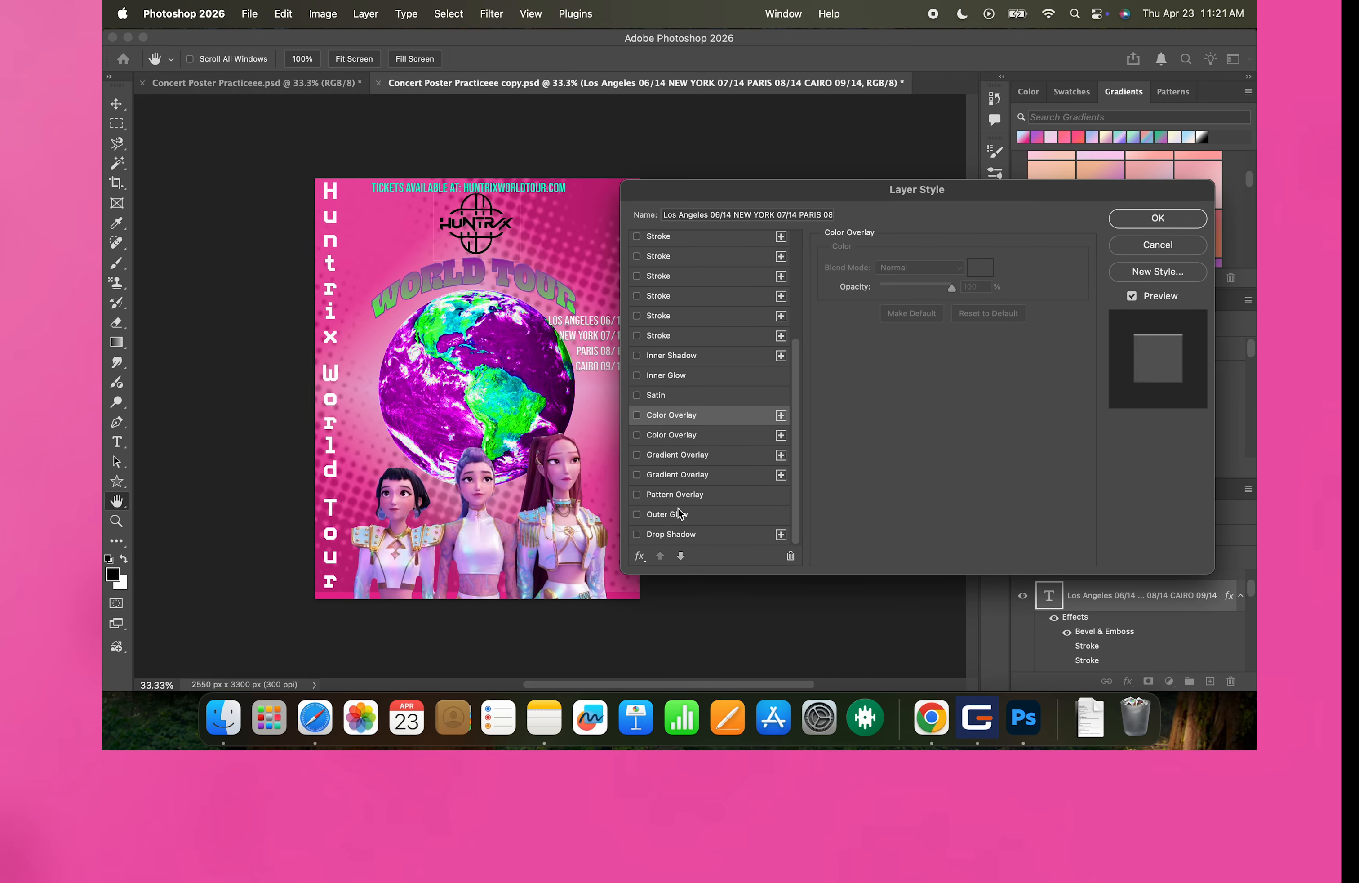
- Try a Drop Shadow on the tour dates with distance 11 px, spread 5% and size 13 px
click(636, 535)
click(776, 534)
drag(883, 199, 925, 199)
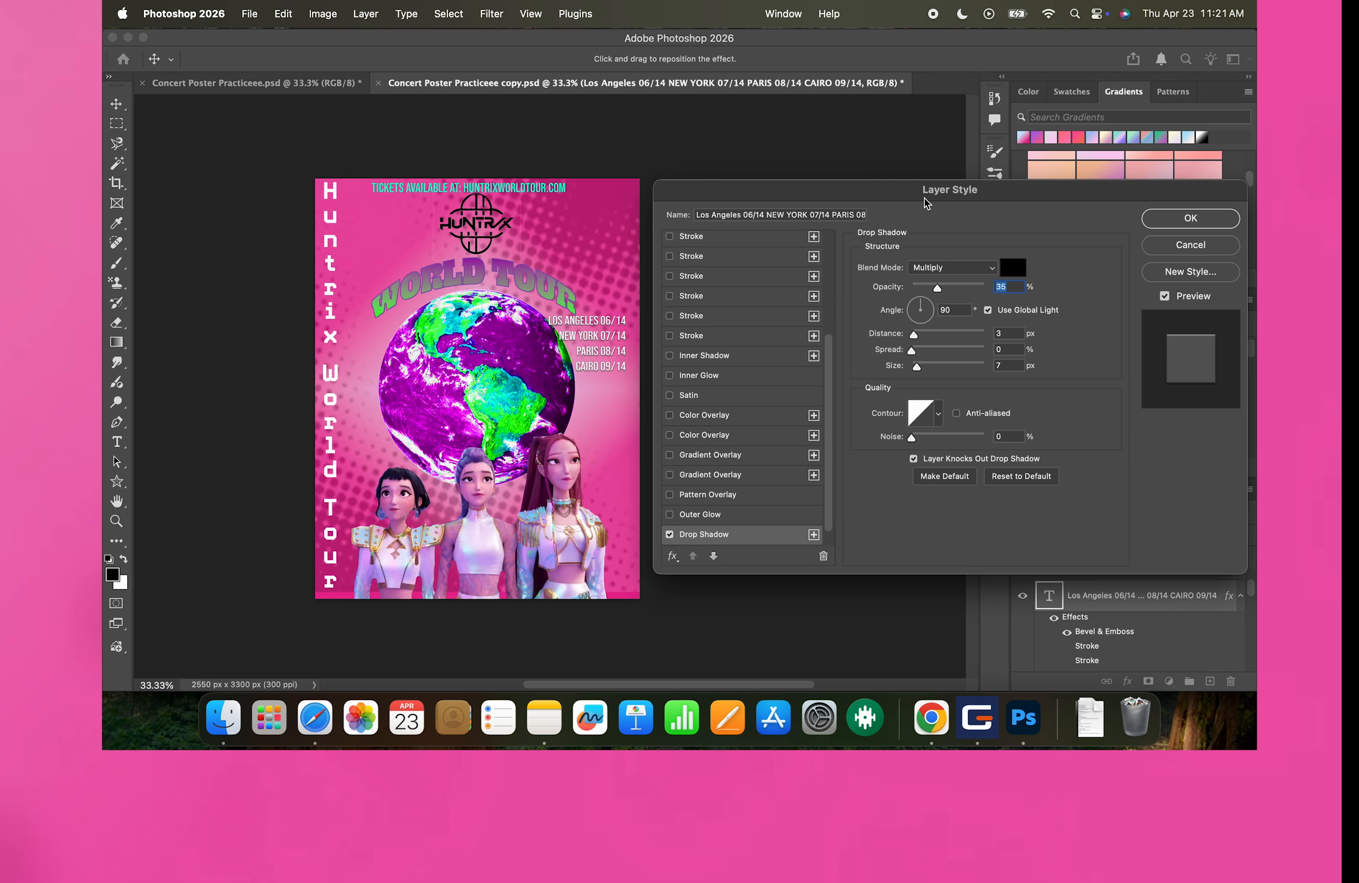
mouse_move(940, 334)
mouse_down()
mouse_move(990, 334)
mouse_move(929, 333)
mouse_move(924, 350)
mouse_up()
drag(925, 367, 929, 366)
drag(979, 439, 930, 437)
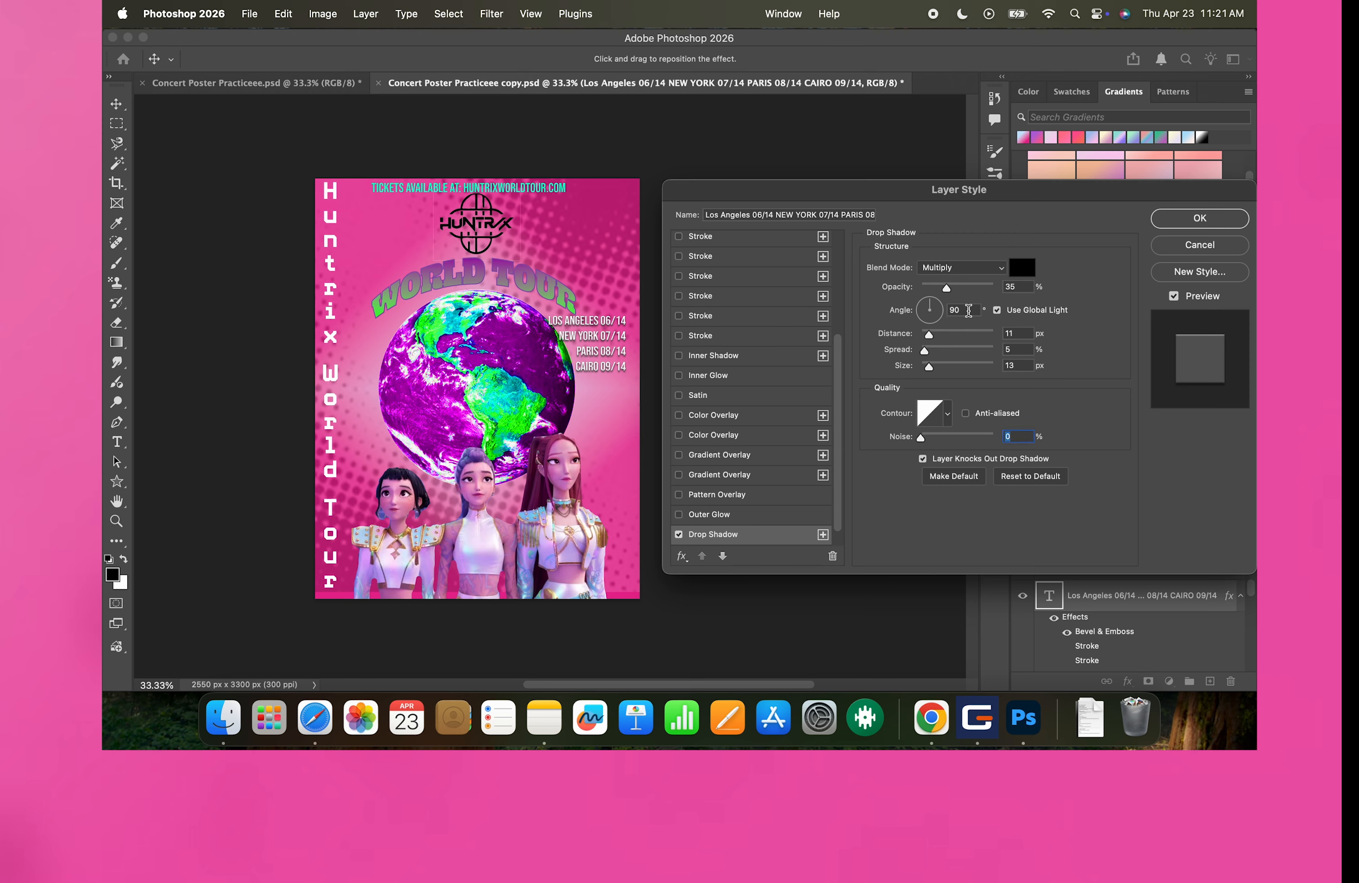
- Try white #ffffff as the drop shadow colour, and cancel all style changes to the tour dates
mouse_move(954, 288)
mouse_down()
mouse_move(968, 287)
mouse_move(928, 287)
mouse_move(942, 285)
mouse_up()
click(1015, 267)
drag(1013, 372, 1014, 381)
drag(918, 489, 871, 512)
drag(1001, 482, 1002, 503)
mouse_move(968, 453)
mouse_down()
mouse_move(977, 440)
mouse_move(801, 314)
mouse_up()
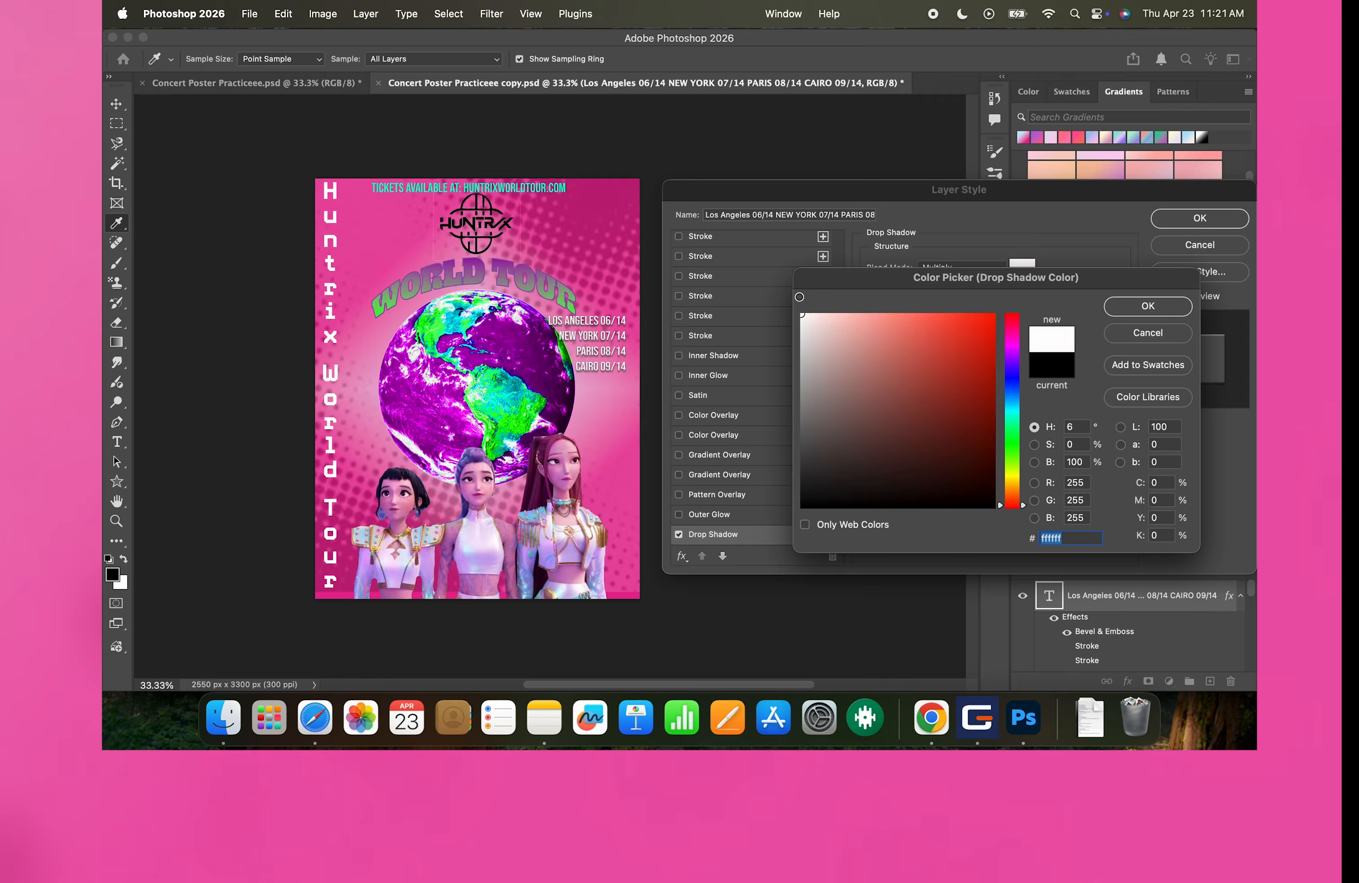
click(1147, 333)
click(1200, 244)
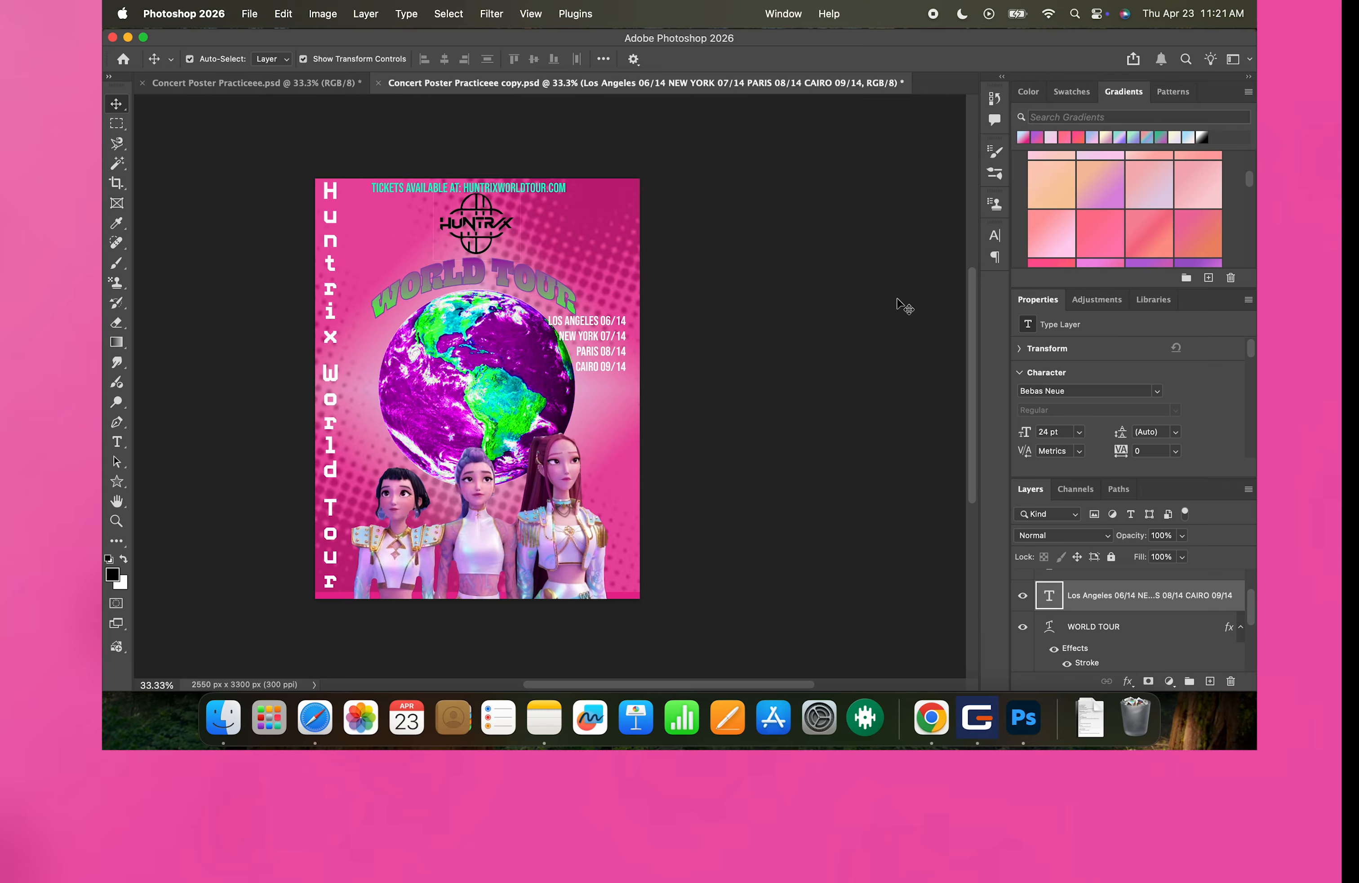
- Create a layer group and move the ticket text layer into it
click(793, 324)
scroll(793, 324, left, 1)
scroll(793, 324, left, 2)
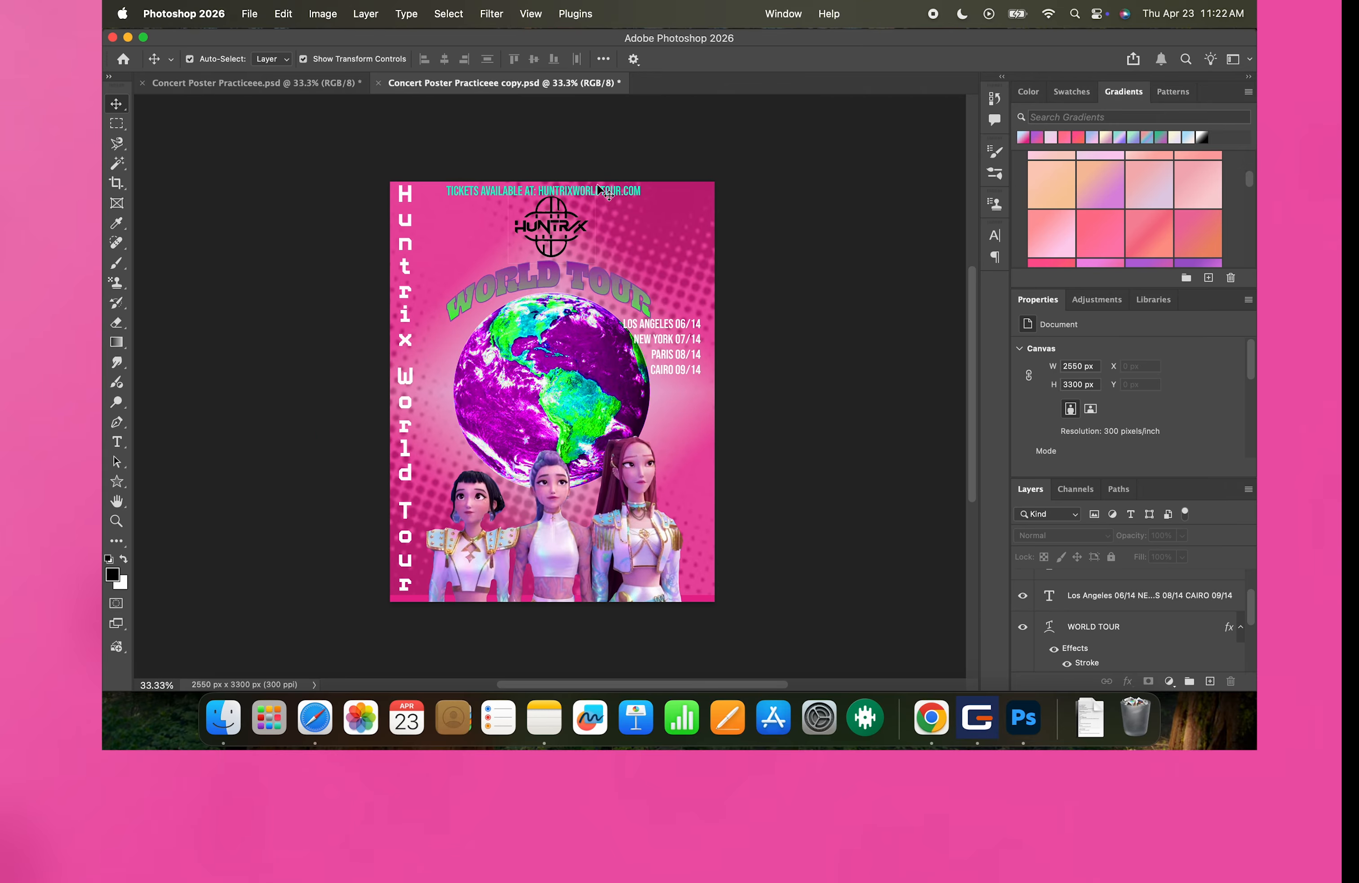
click(687, 372)
click(1190, 681)
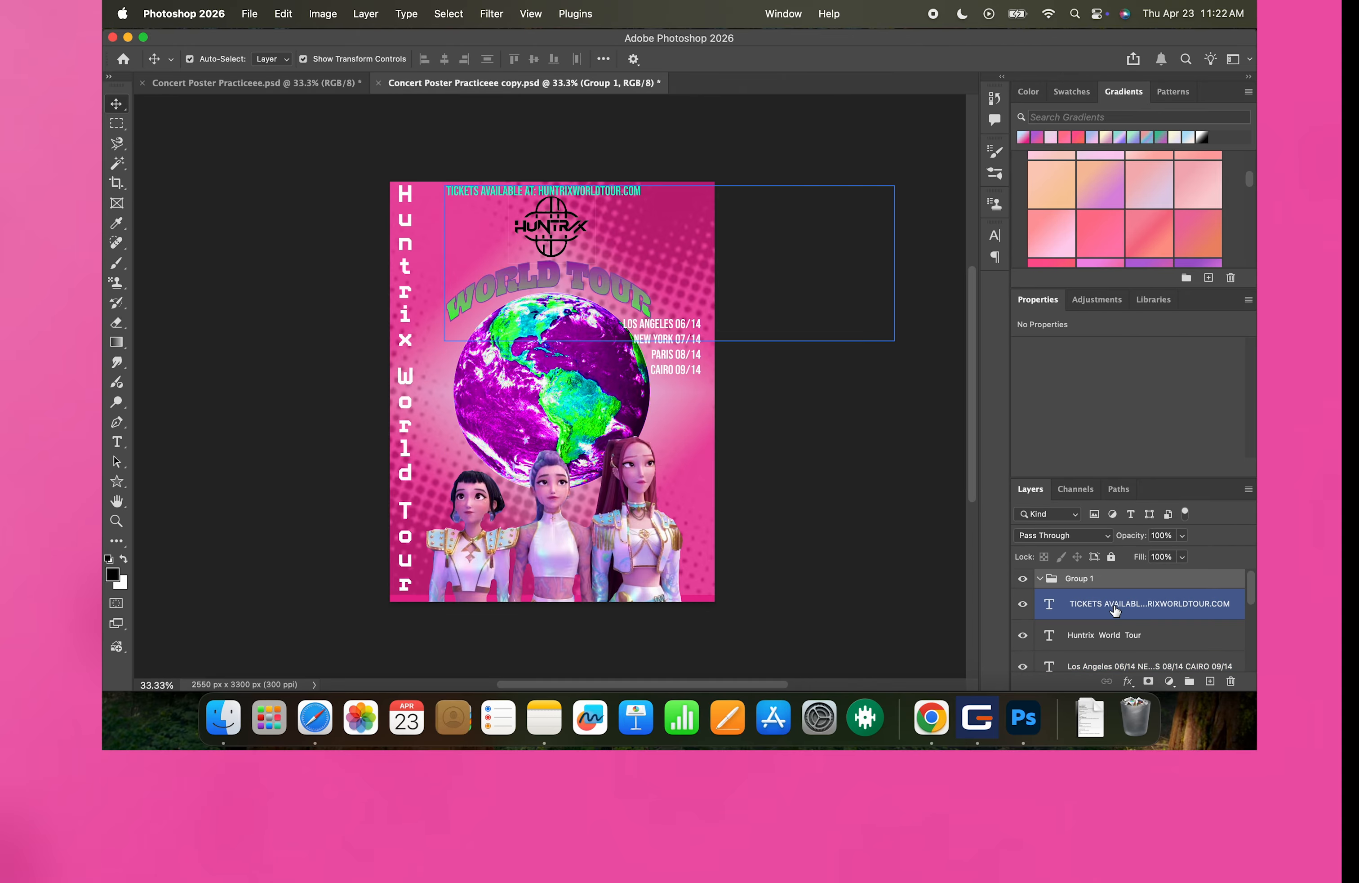
drag(1113, 606, 1083, 580)
- Rename the ticket text's group as Tickets and collapse it
double_click(1080, 579)
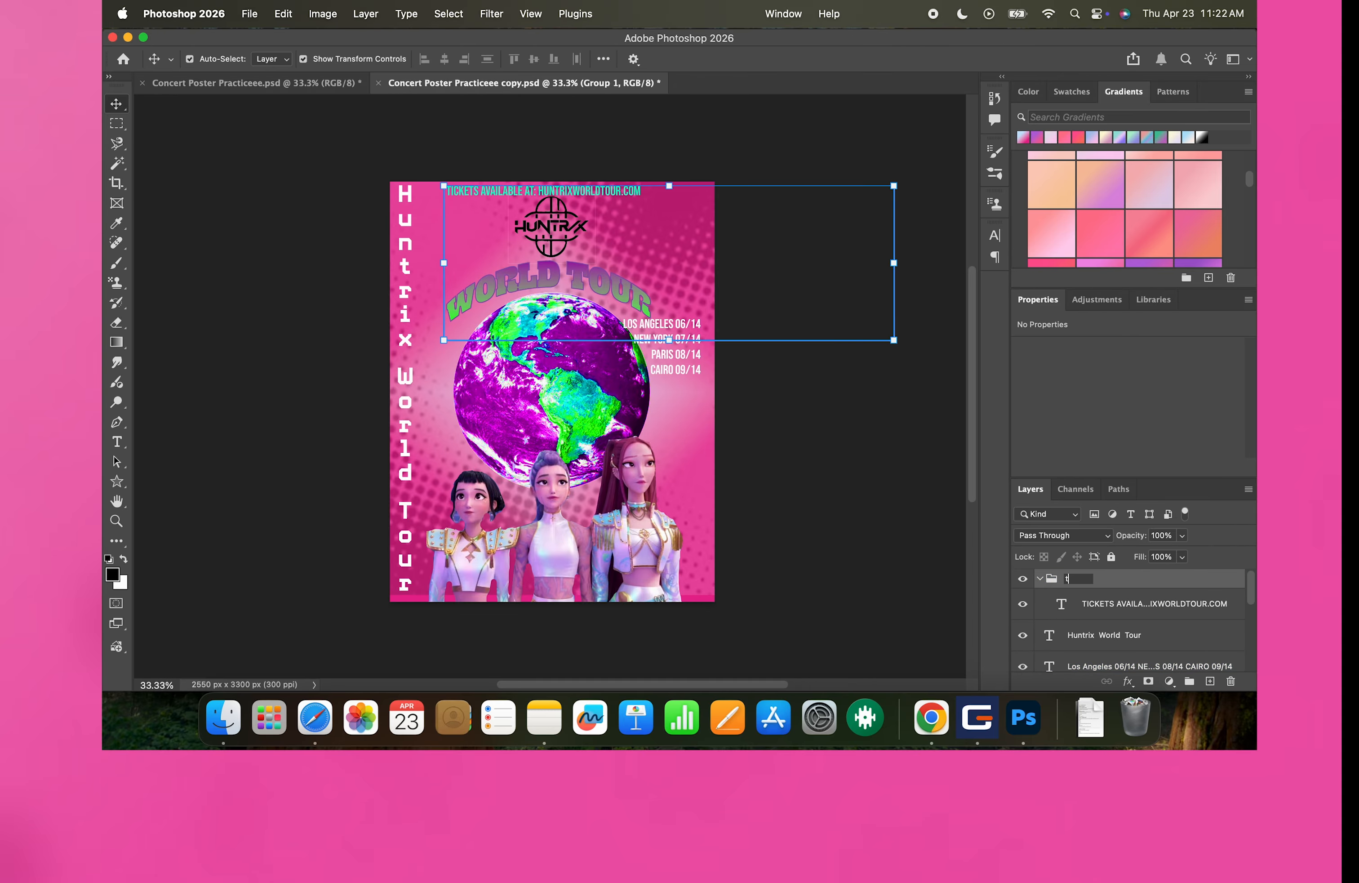
text(tICKET)
key(BackSpace)
key(BackSpace)
key(BackSpace)
key(BackSpace)
key(BackSpace)
key(BackSpace)
text(Tickets)
key(Return)
click(1039, 578)
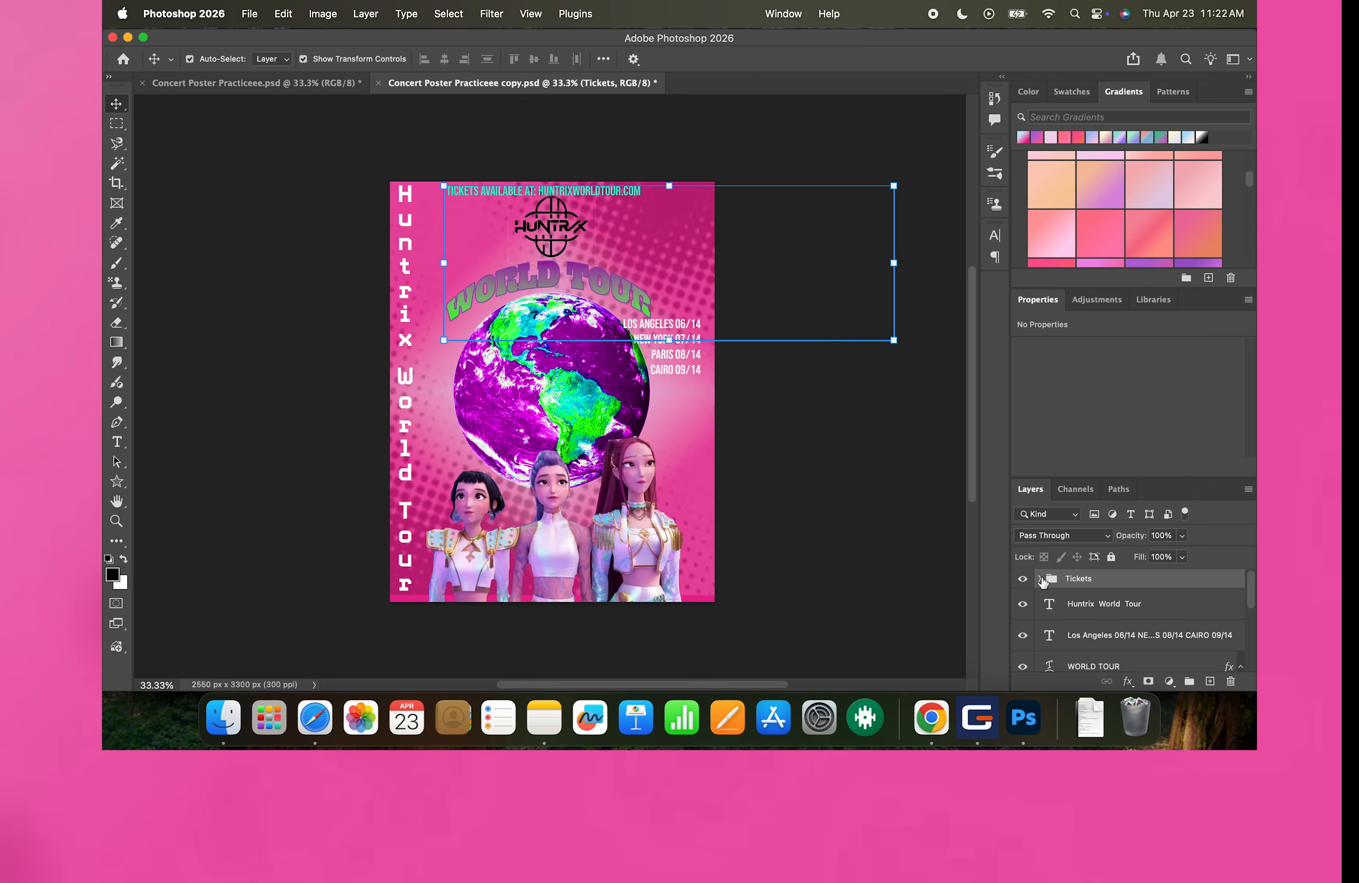
- Create a layer group named Vertical containing the vertical Huntrix World Tour title, and collapse it
click(1189, 681)
drag(1110, 628, 1087, 584)
double_click(1084, 579)
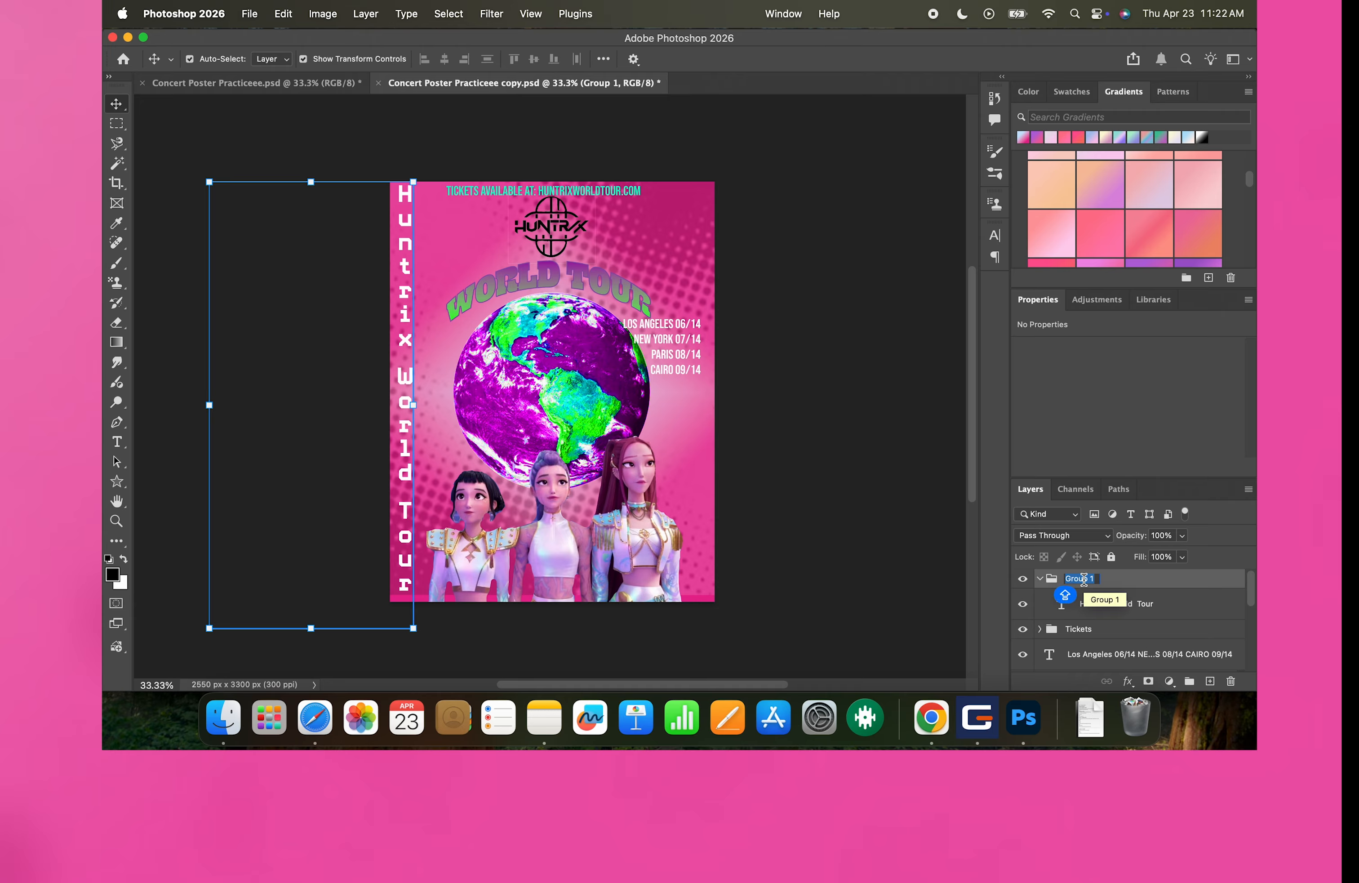
text(Vertical)
key(Return)
click(1040, 578)
- Create a layer group named Tour Dates containing the city and date text layer, and collapse it
click(1067, 625)
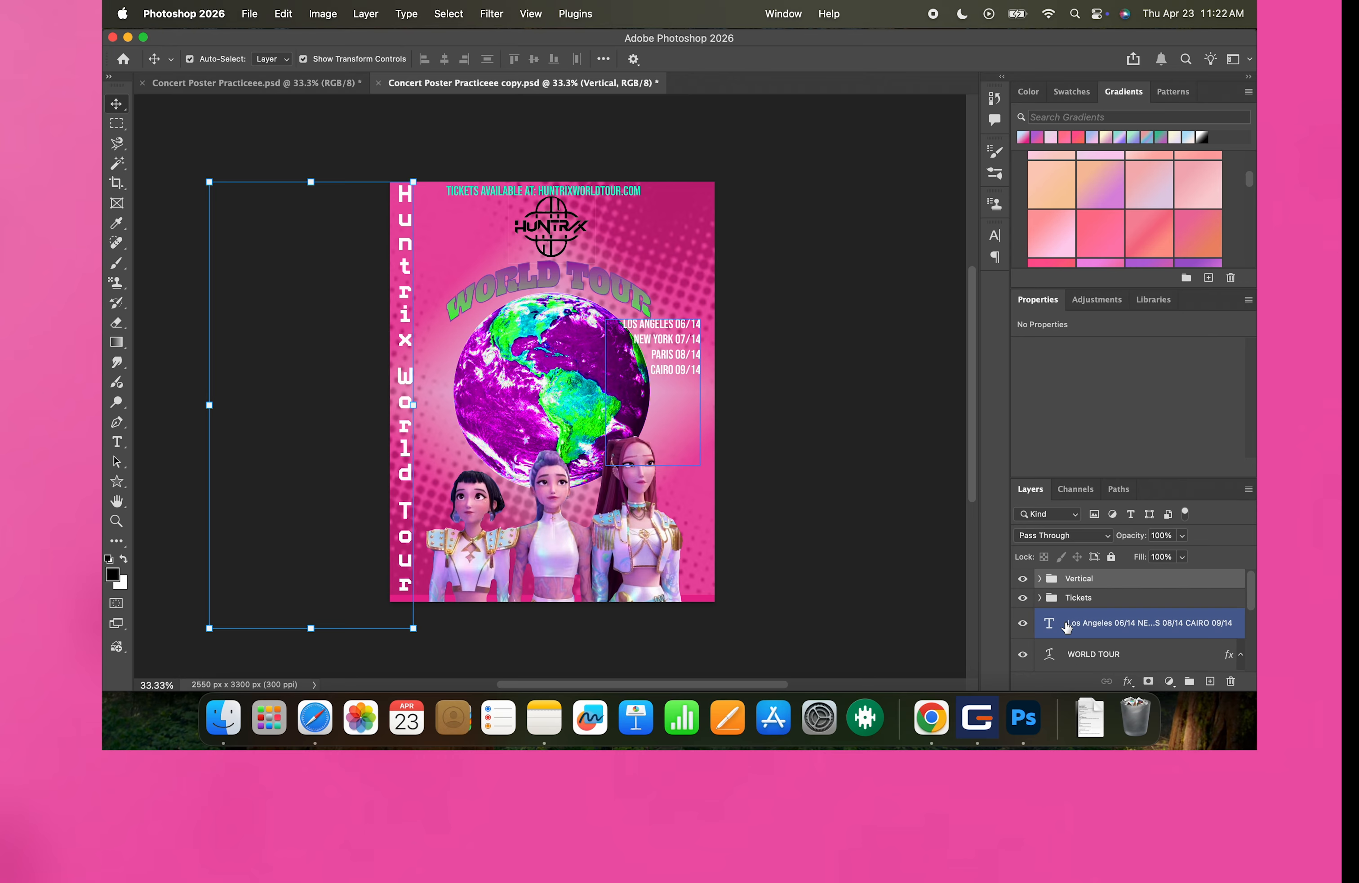
shift+click(1092, 654)
click(1190, 681)
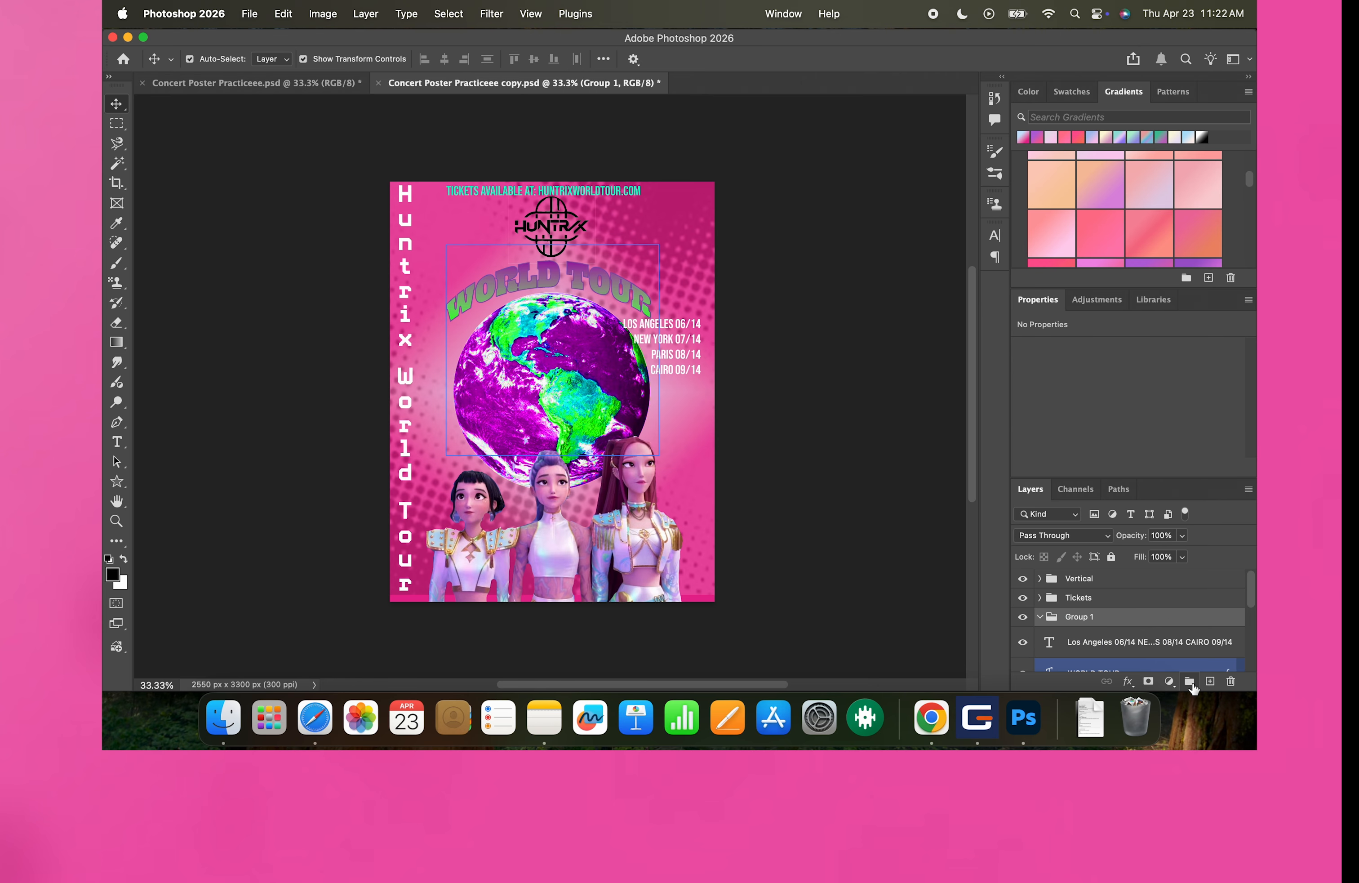
click(1123, 642)
double_click(1082, 616)
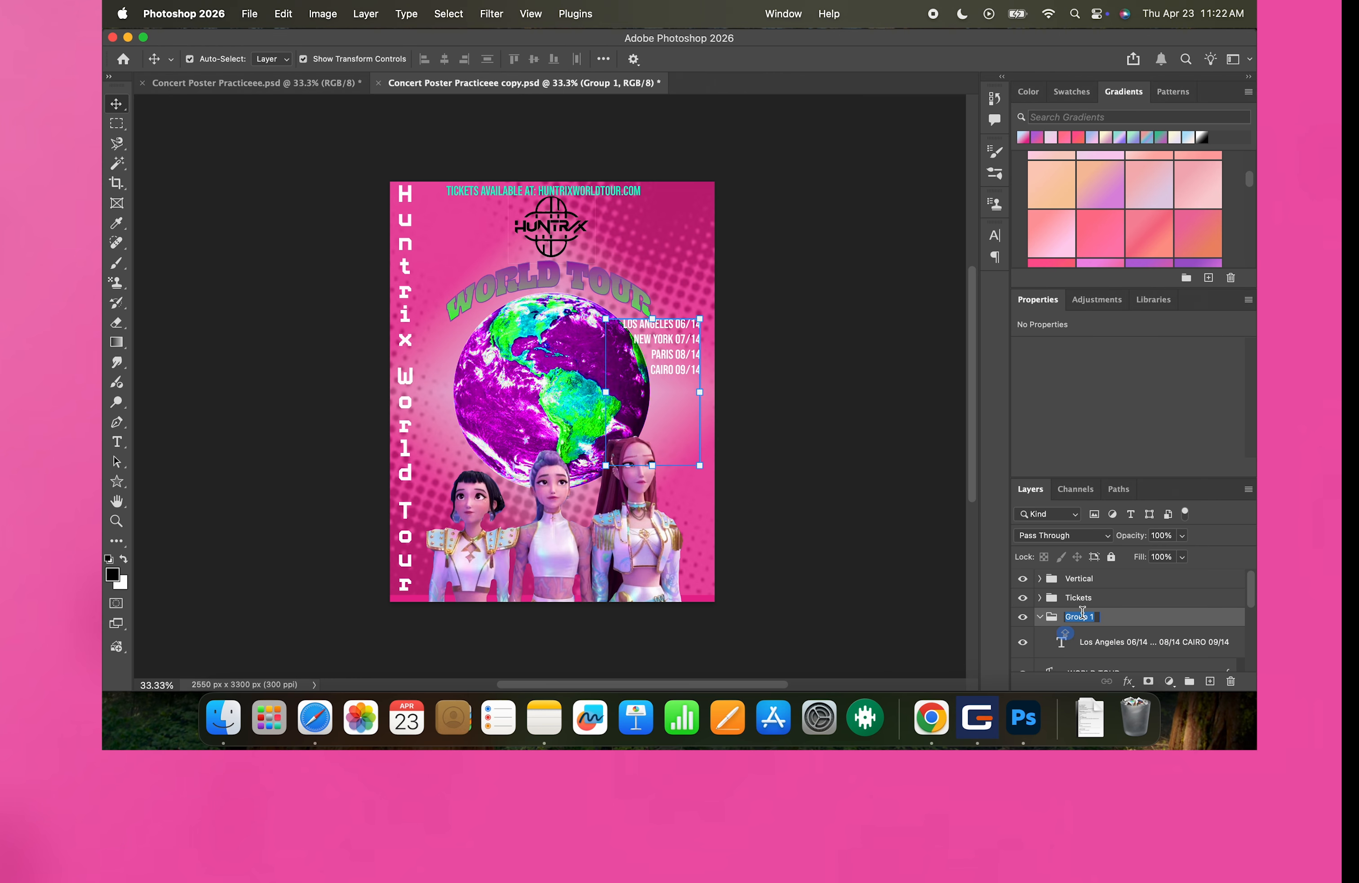
text(Tour Dates)
key(Return)
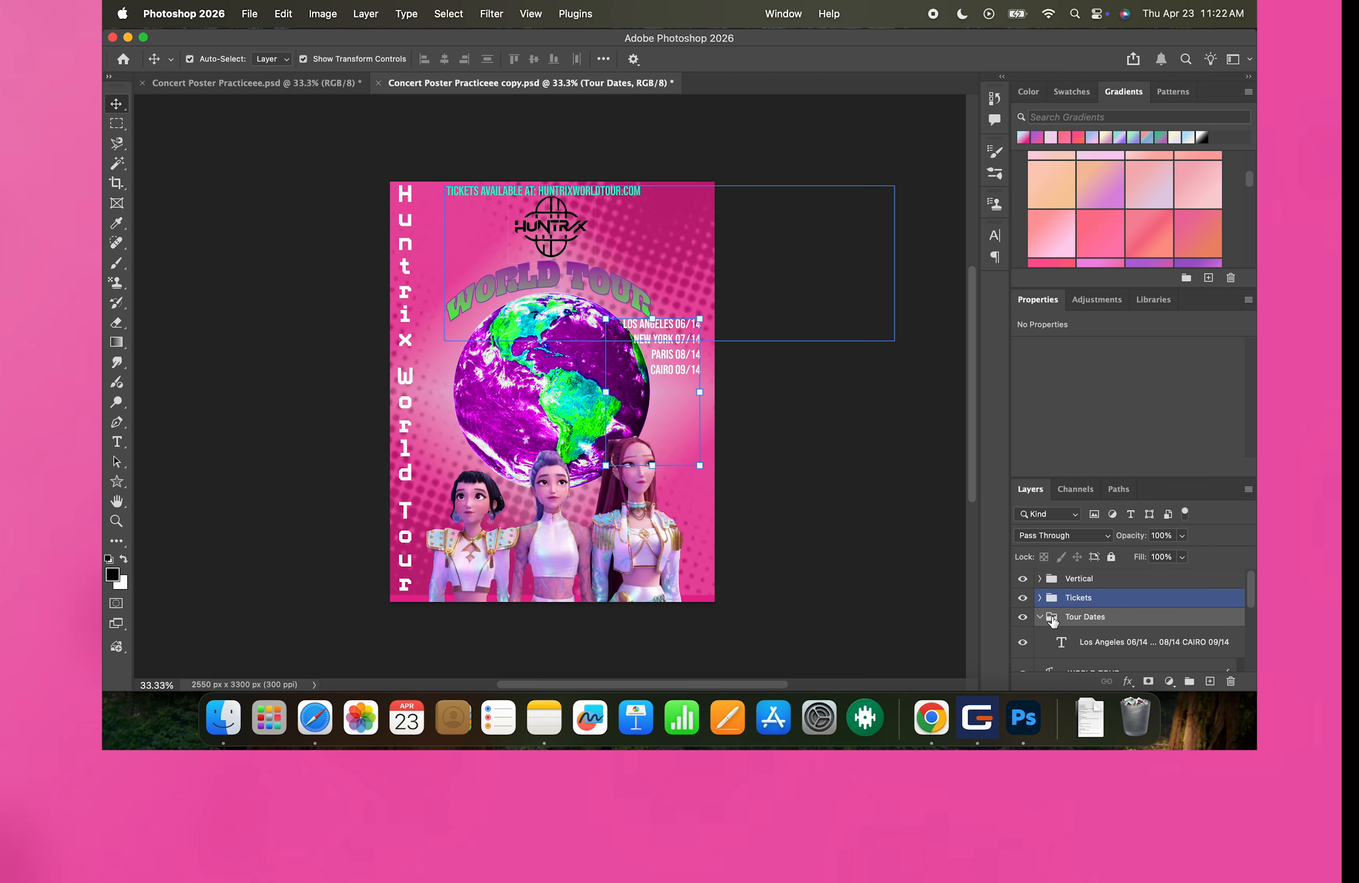
click(1040, 616)
- Create a layer group for the arched WORLD TOUR heading and name it World Tour
click(1115, 645)
click(1189, 681)
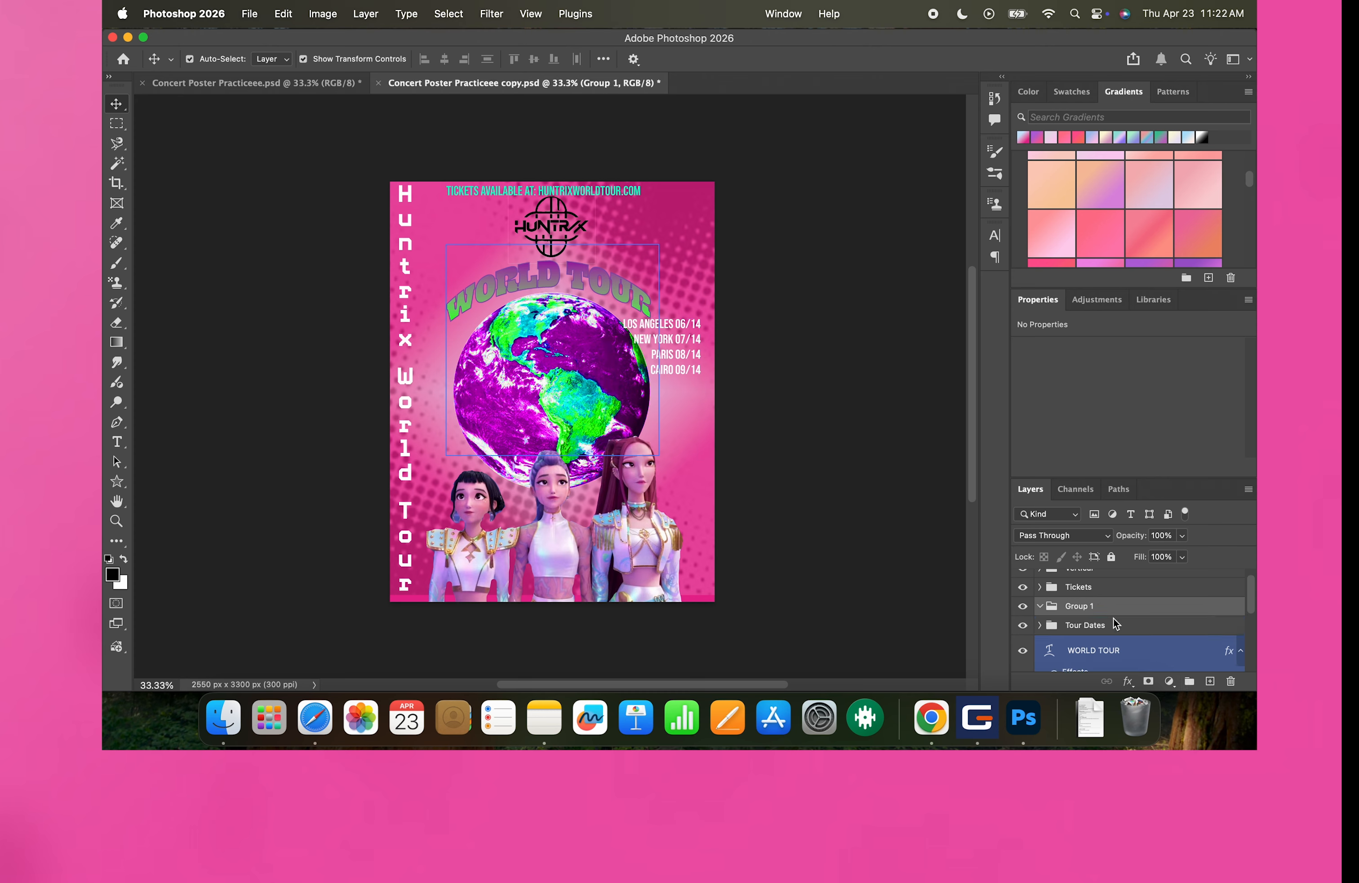
double_click(1080, 606)
text(World Tour)
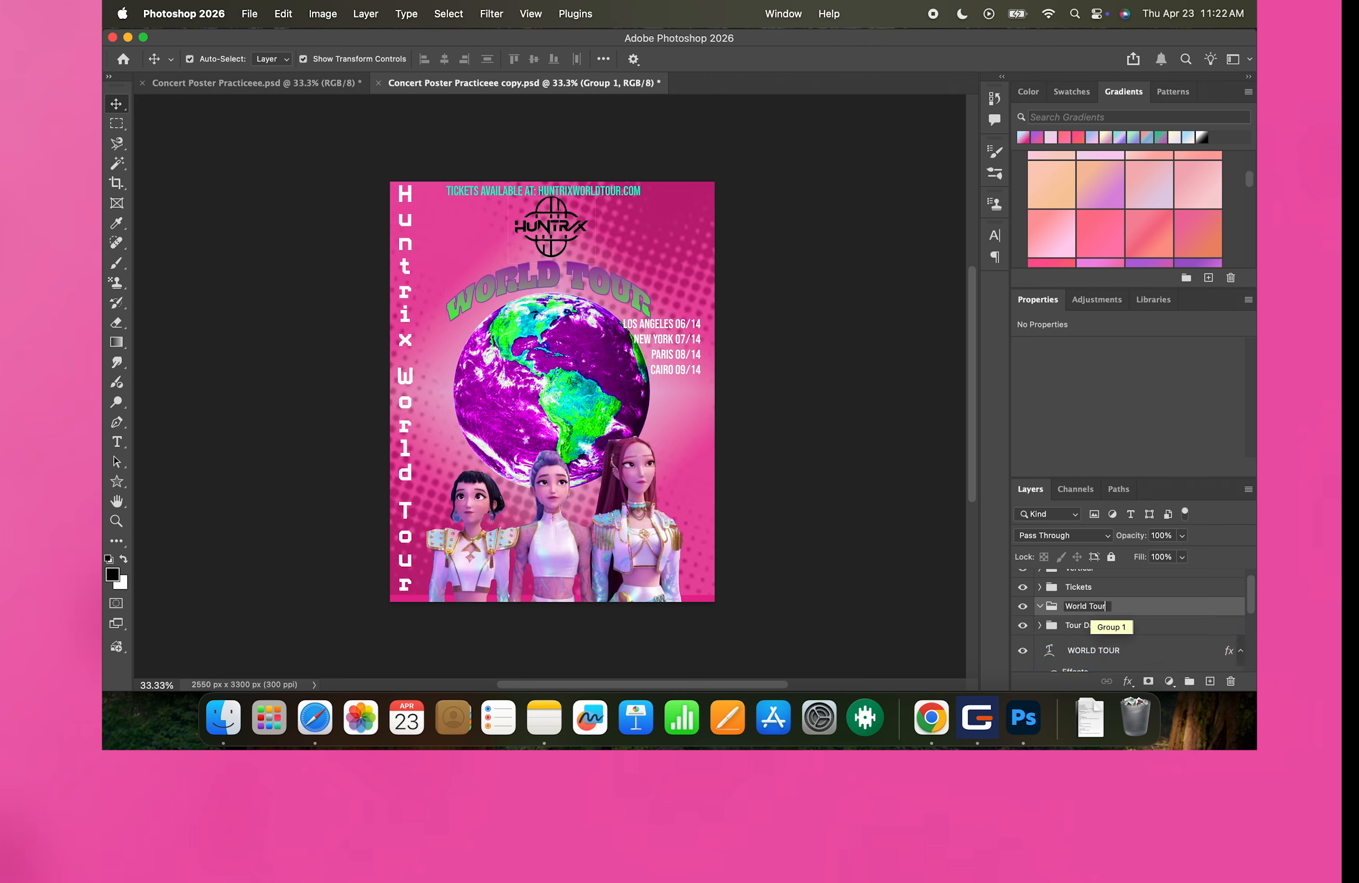
key(Return)
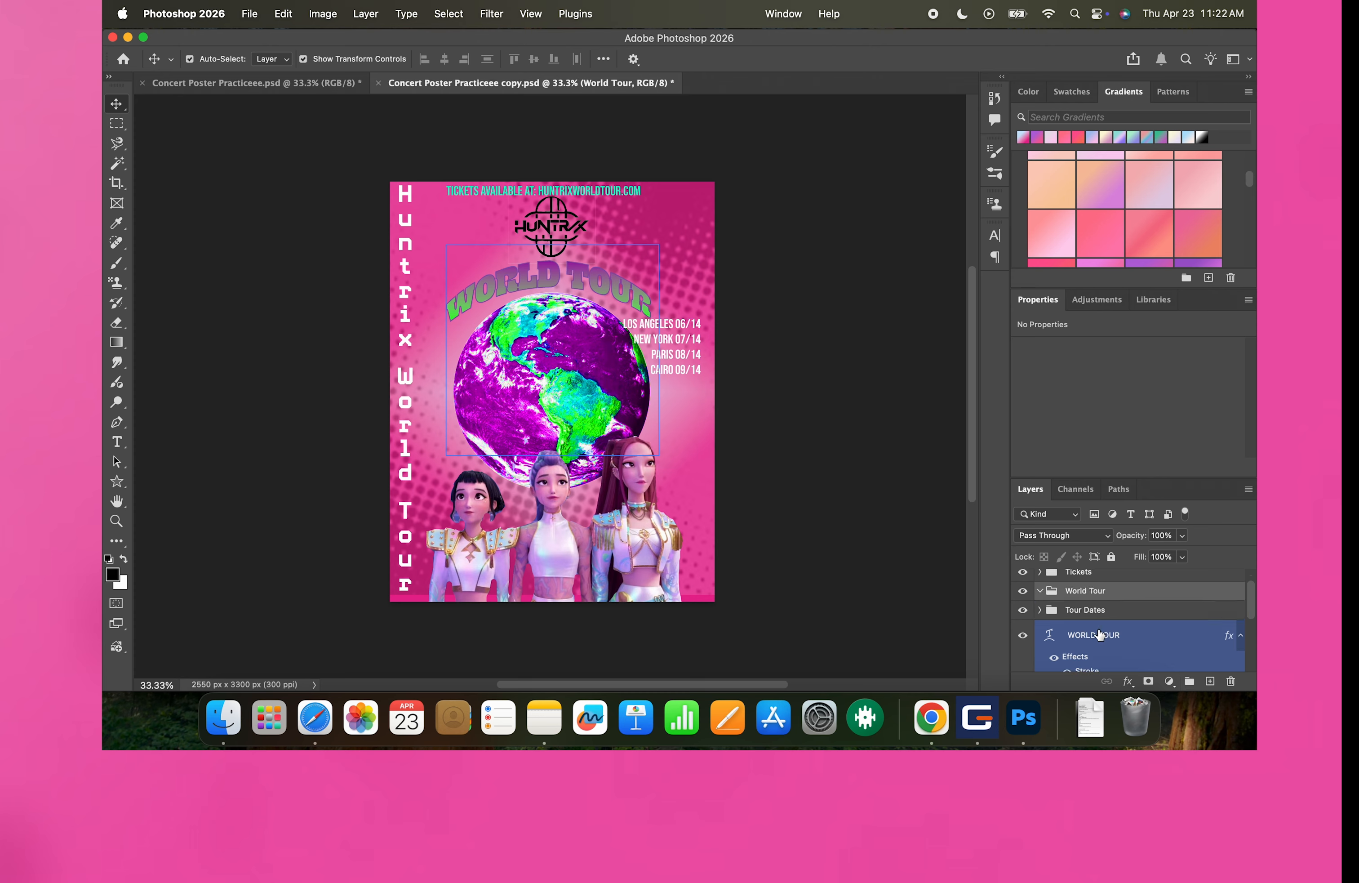
- Move the arched heading's text layer into the World Tour group, then collapse the group and clear the layer selection
drag(1099, 635, 1097, 590)
click(1040, 574)
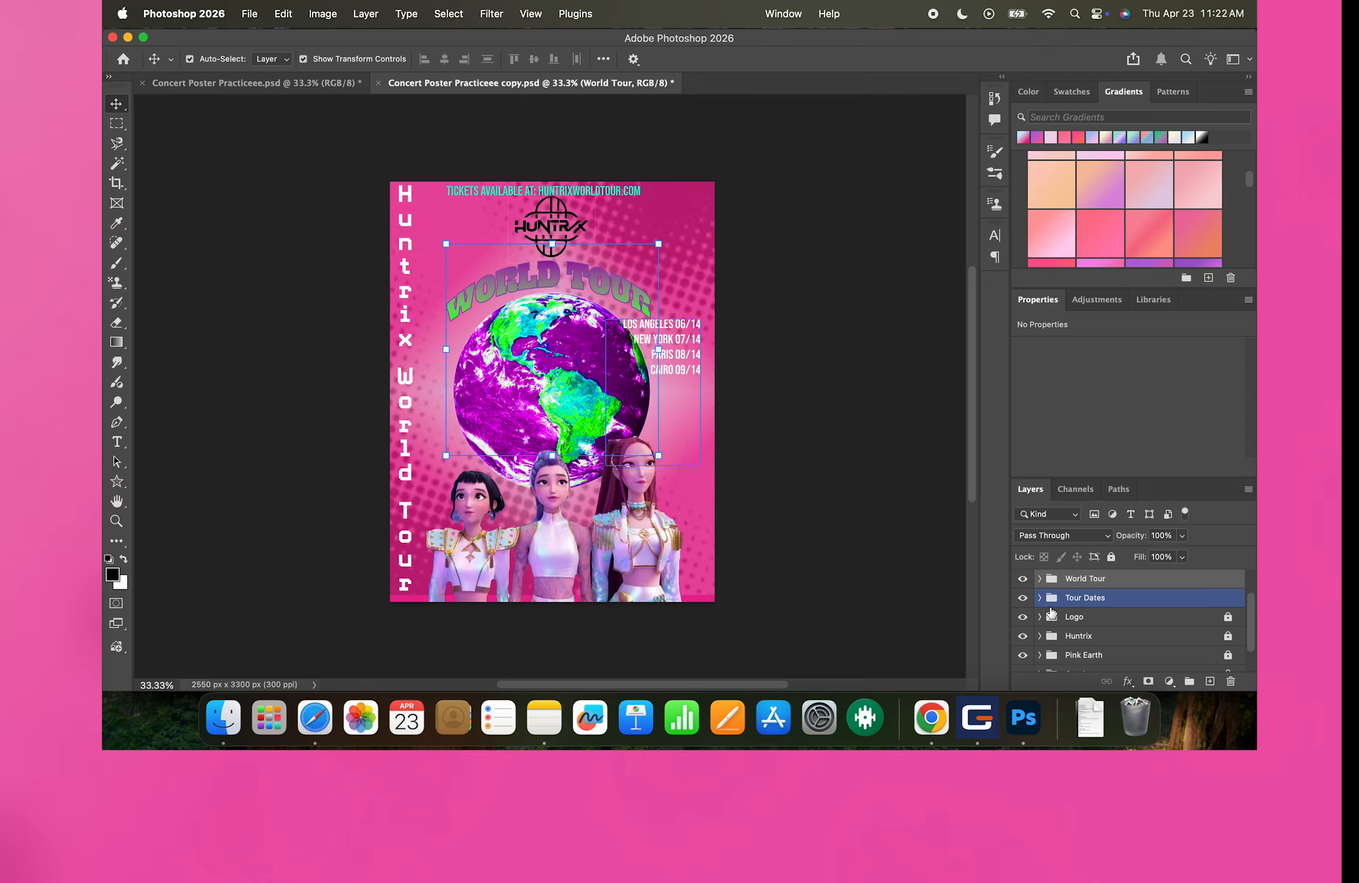
click(1023, 598)
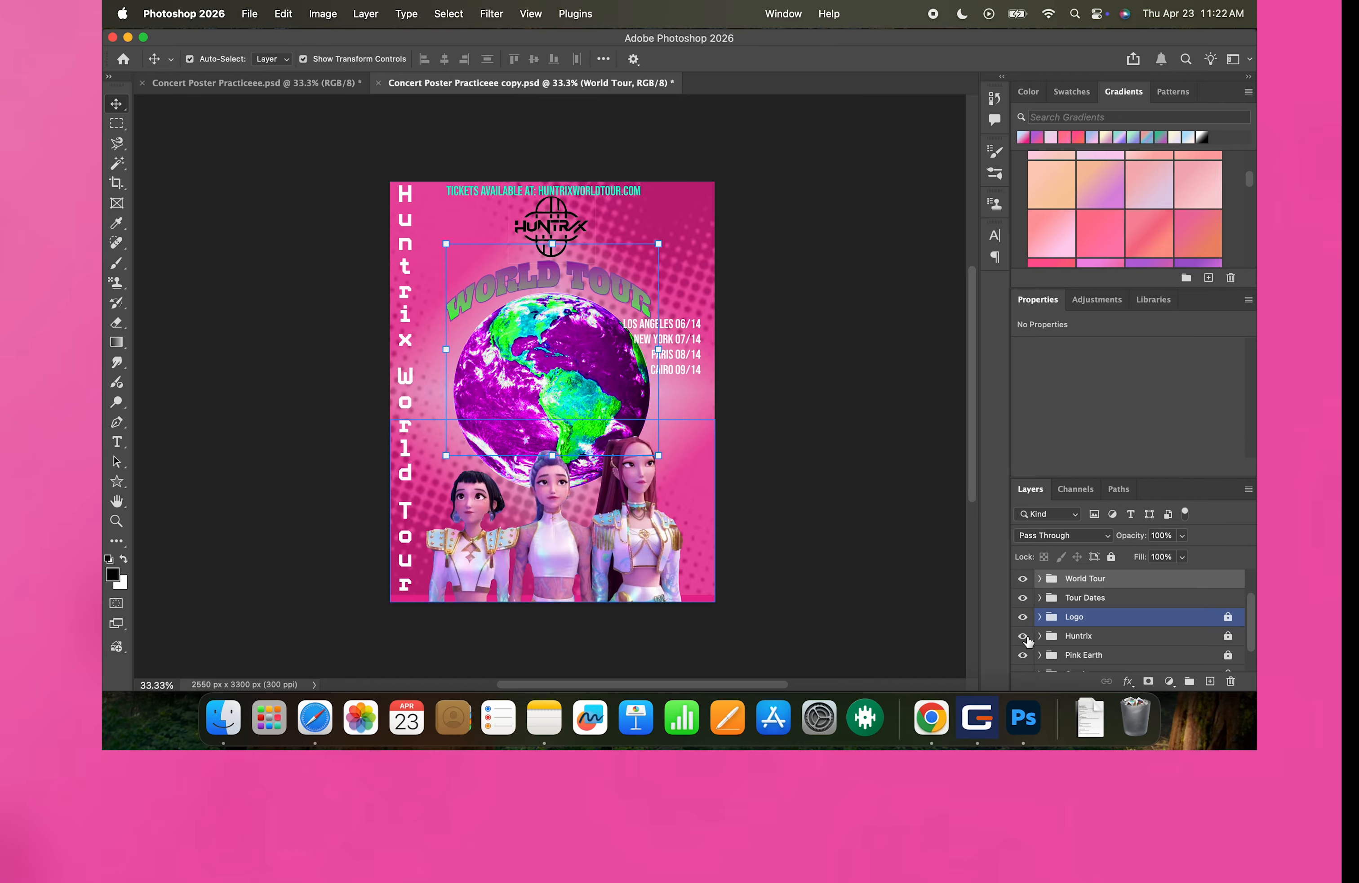
scroll(1027, 614, down, 2)
scroll(1026, 615, up, 4)
click(868, 558)
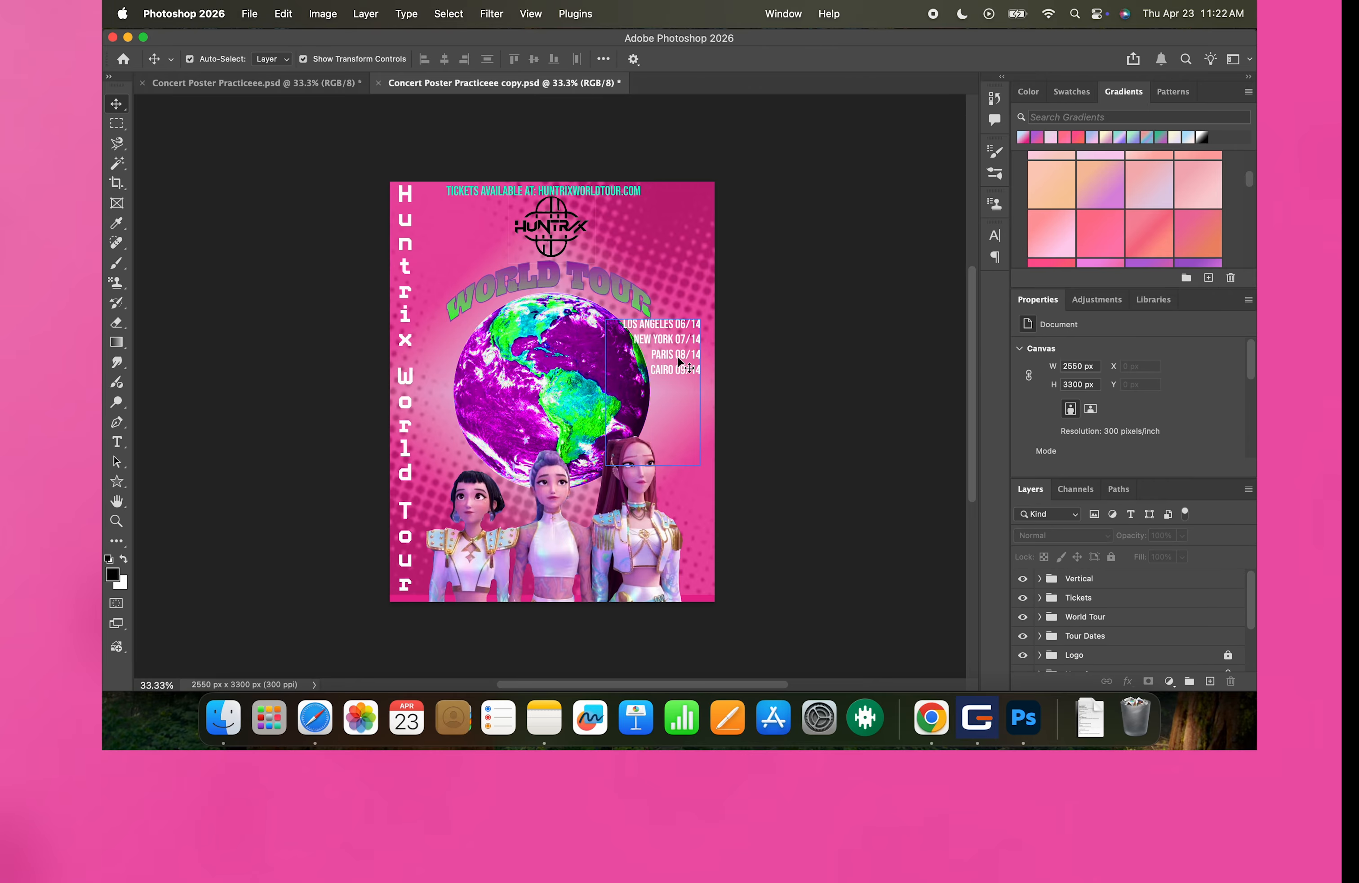
- Export the poster with Export As, using JPG as the file format
click(254, 22)
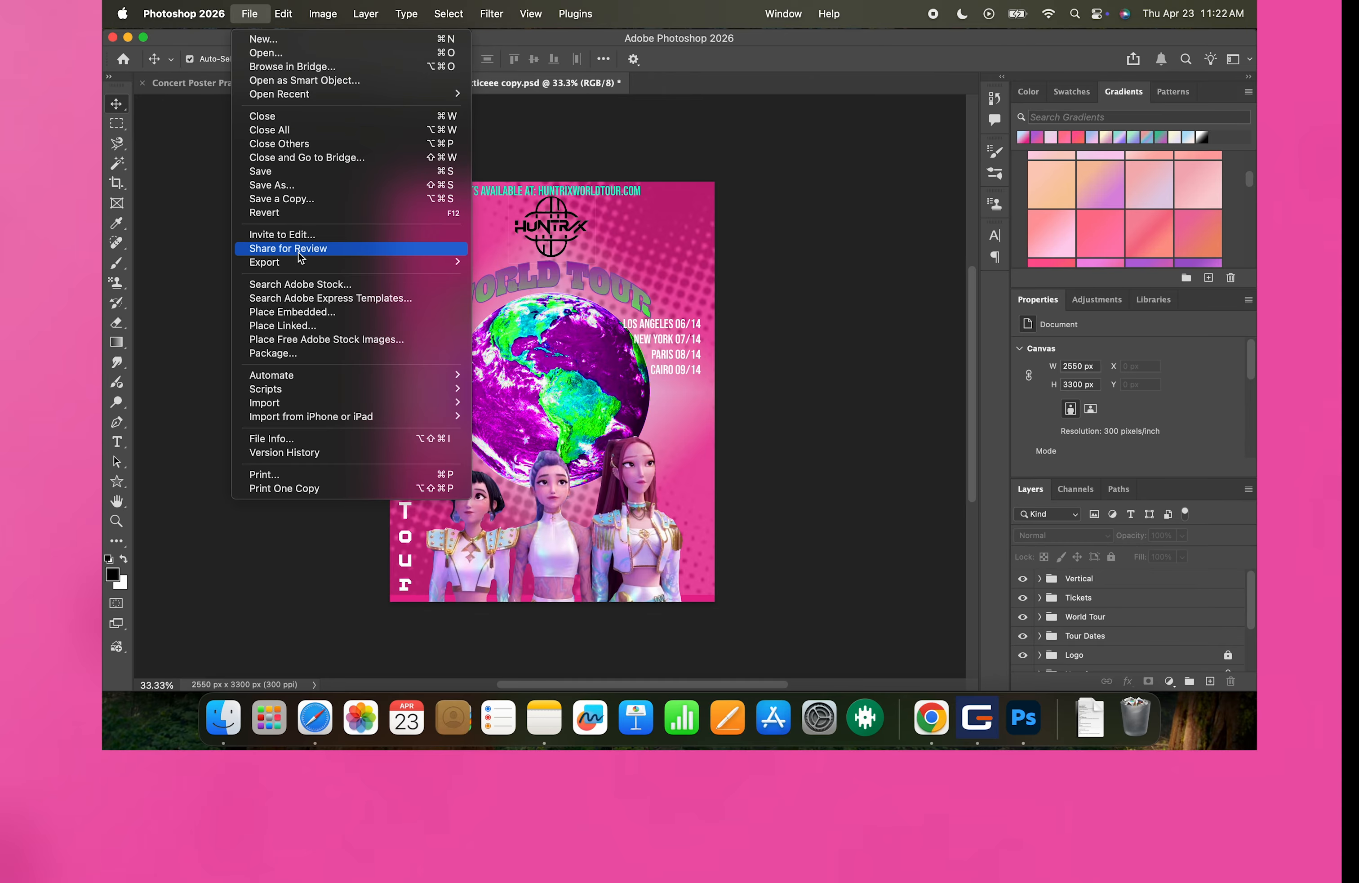
mouse_move(321, 262)
click(492, 282)
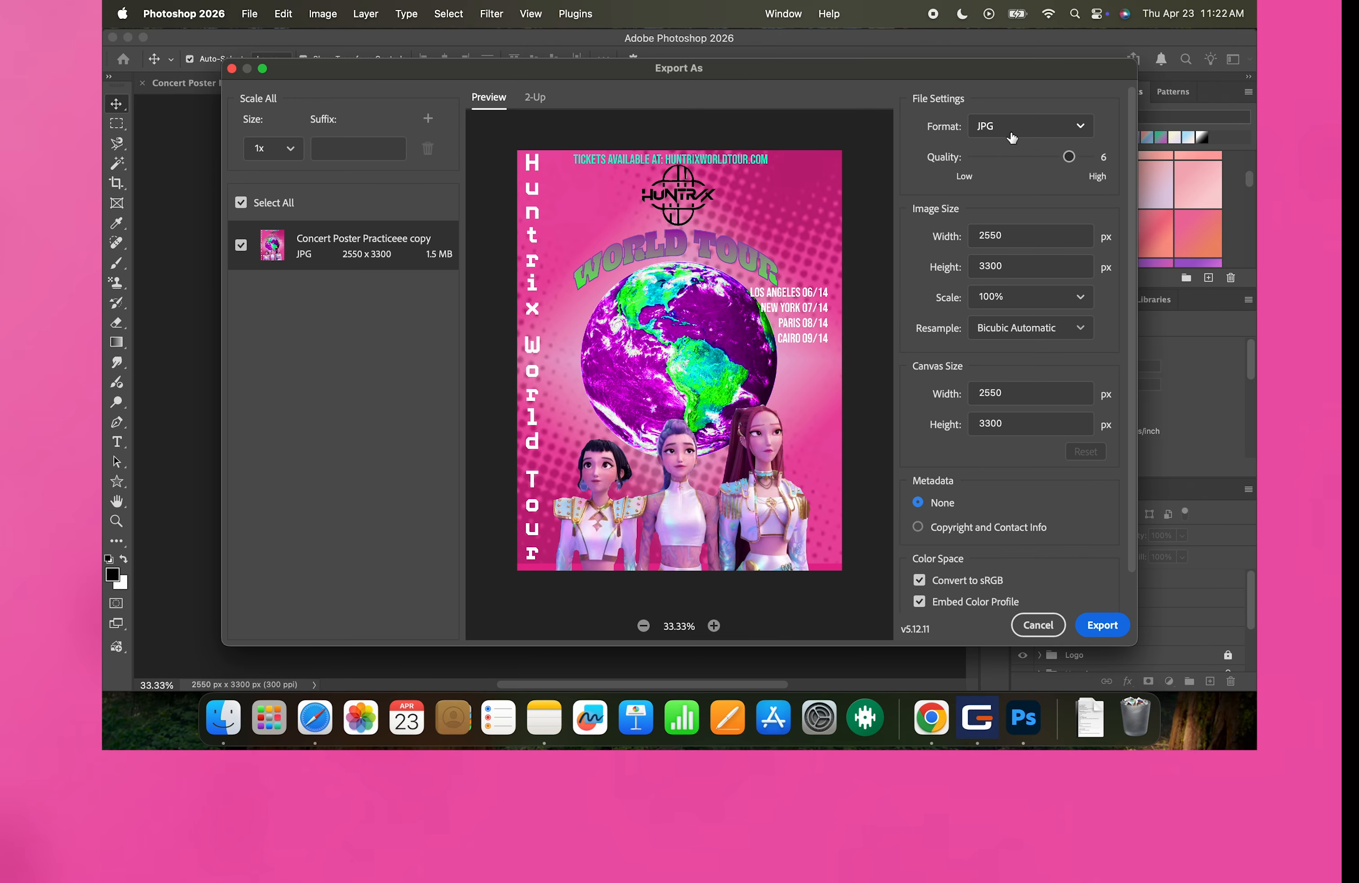
click(1012, 135)
click(1024, 187)
click(1107, 634)
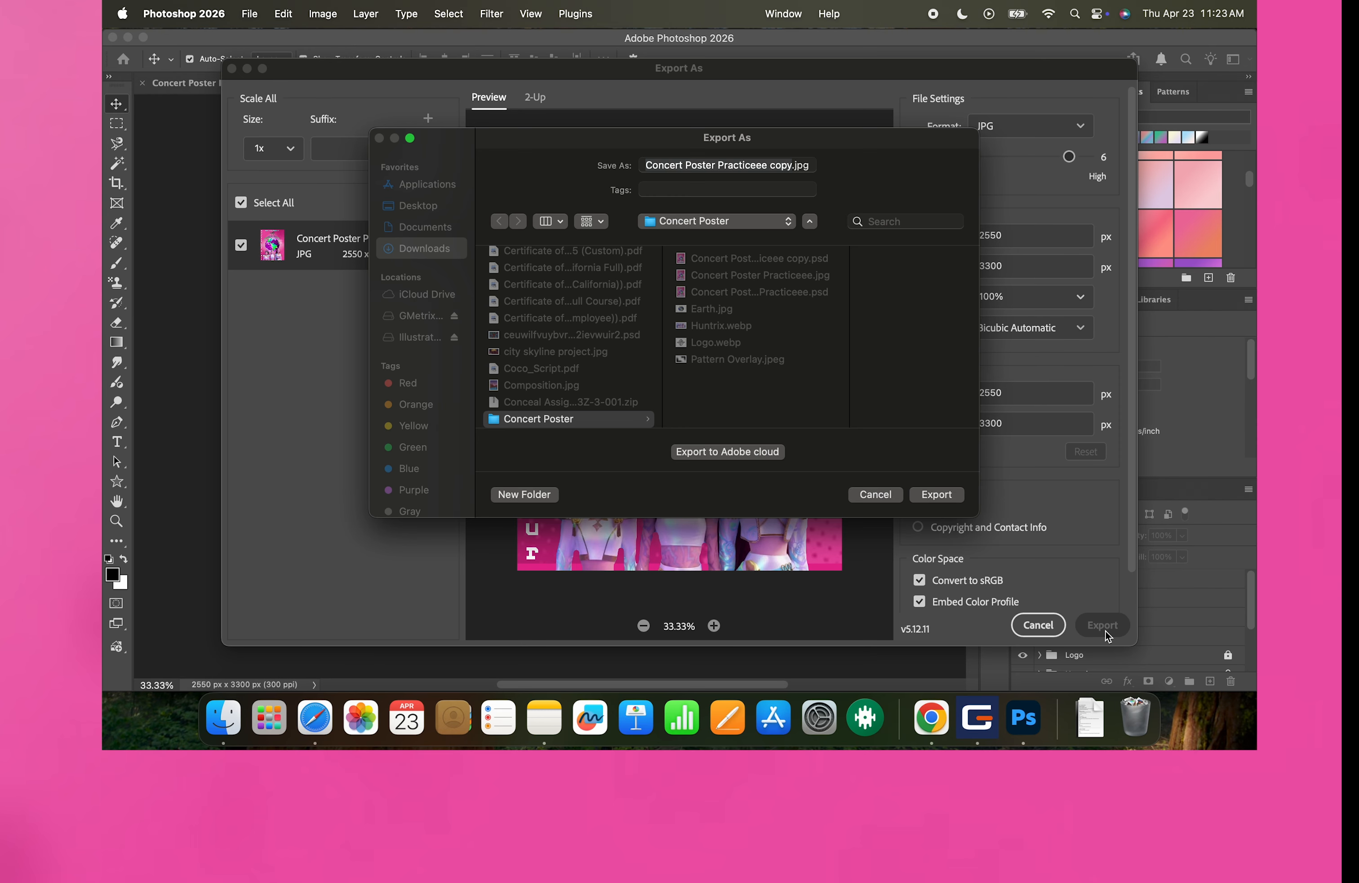